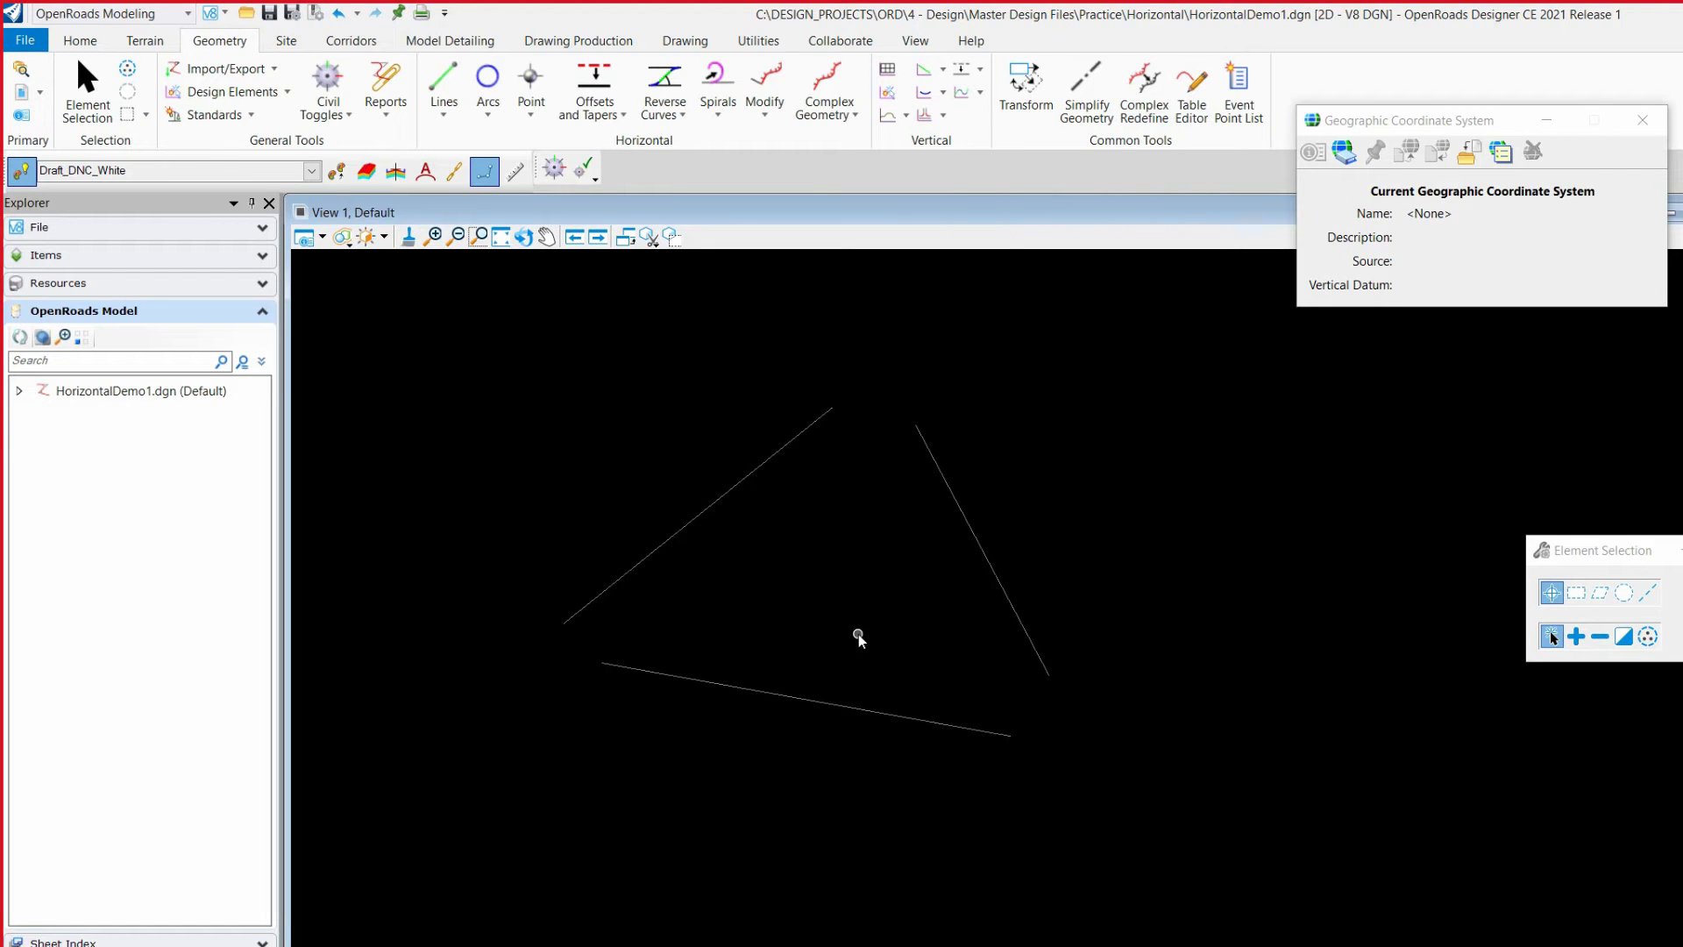
Step: Draw a Line Between Points about 56,973 ft long, starting at the upper end of the left sloping line and heading roughly east
left_click(445, 111)
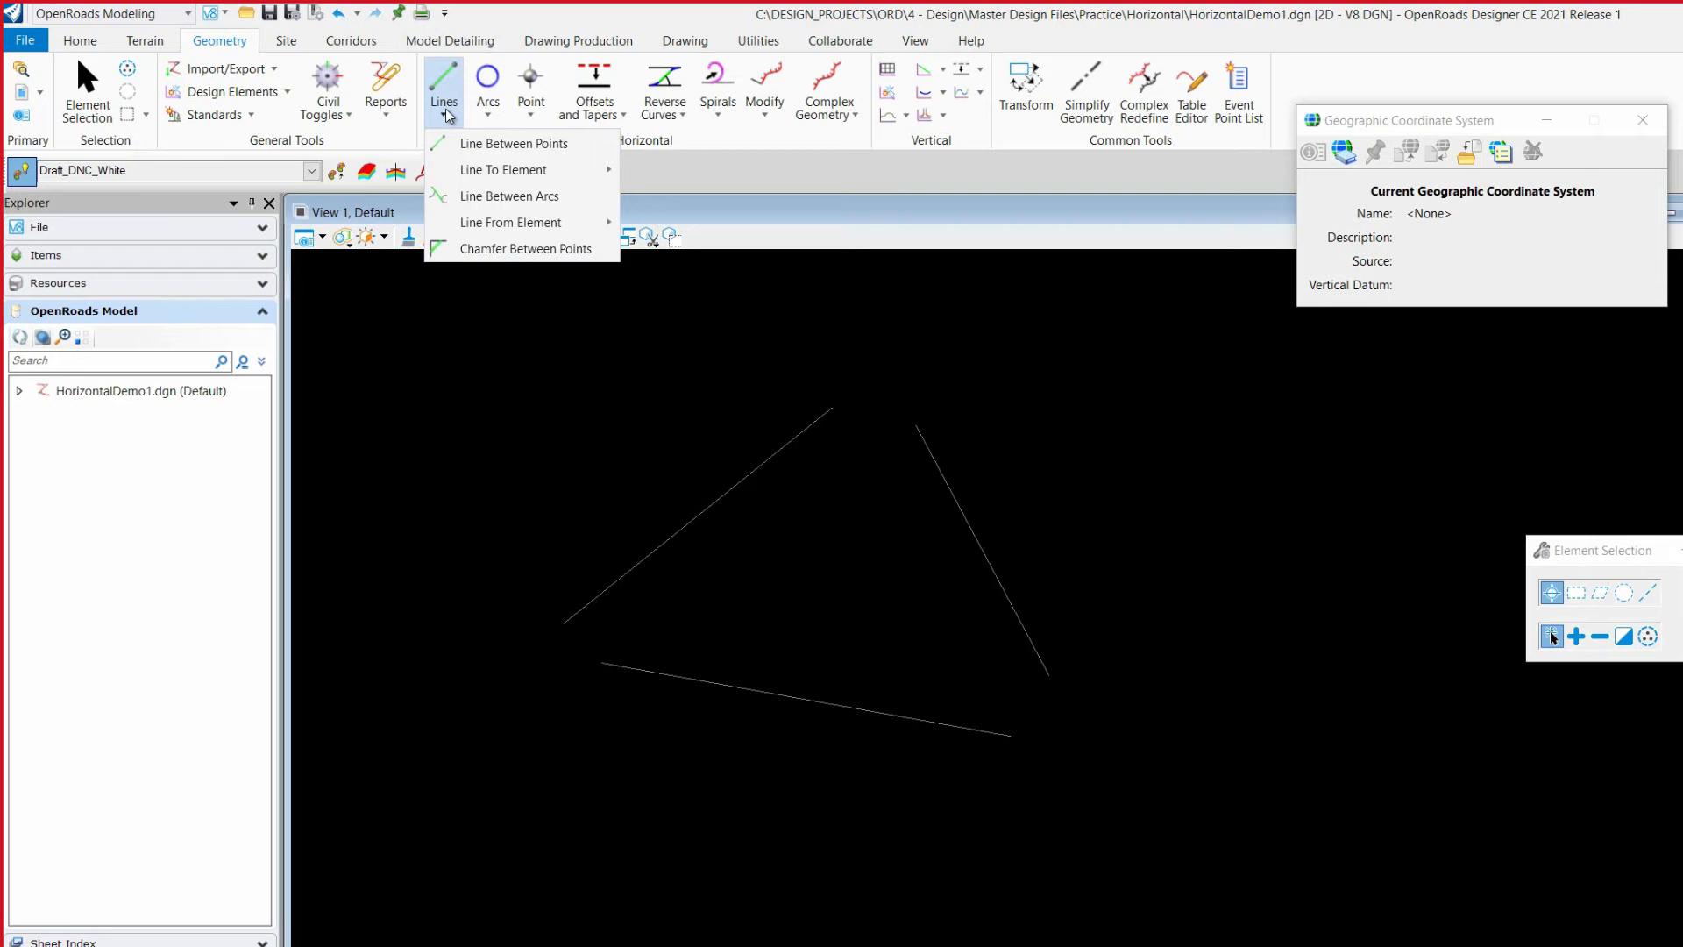
mouse_move(493, 171)
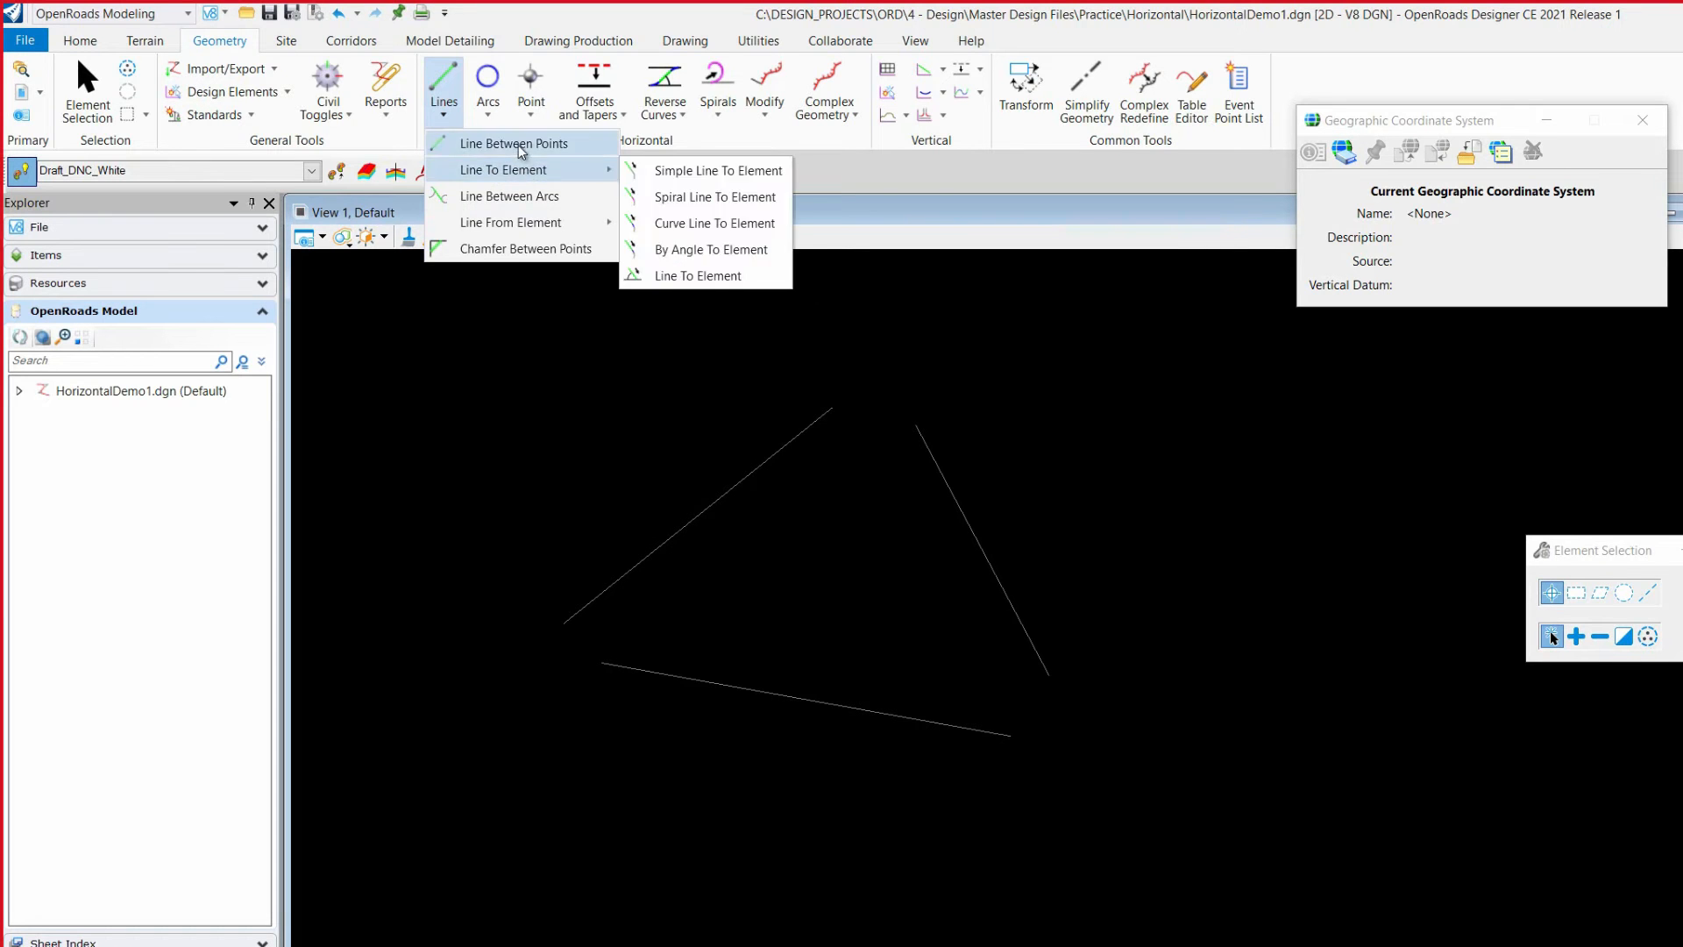
left_click(514, 143)
left_click(833, 406)
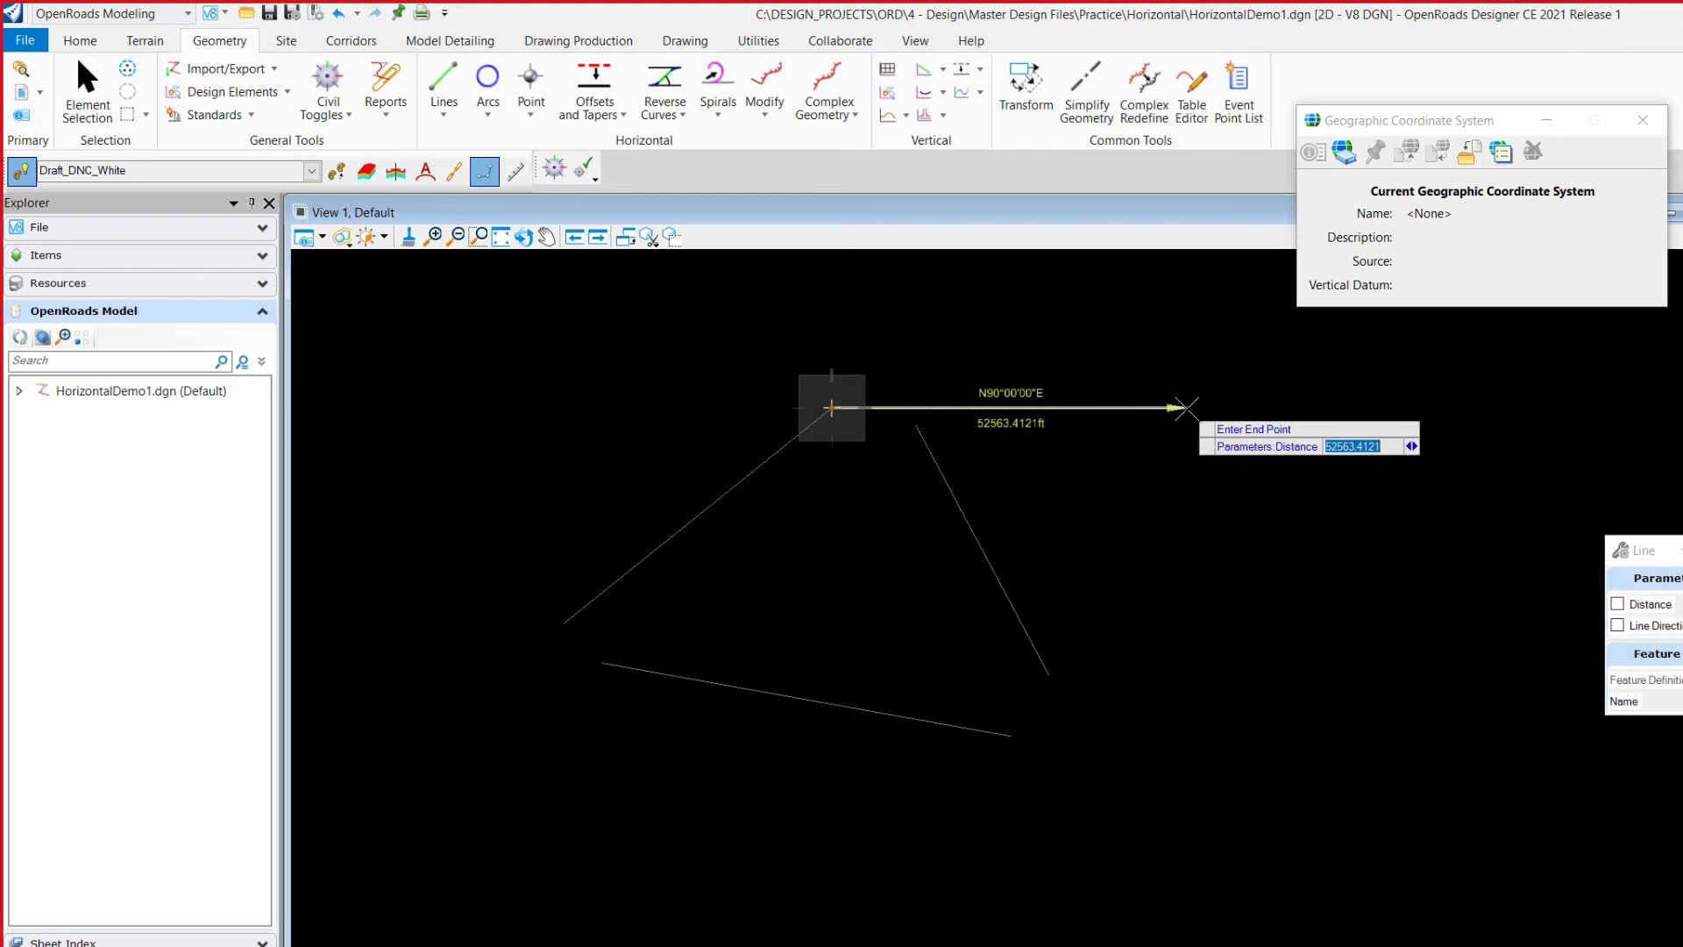
left_click(1216, 379)
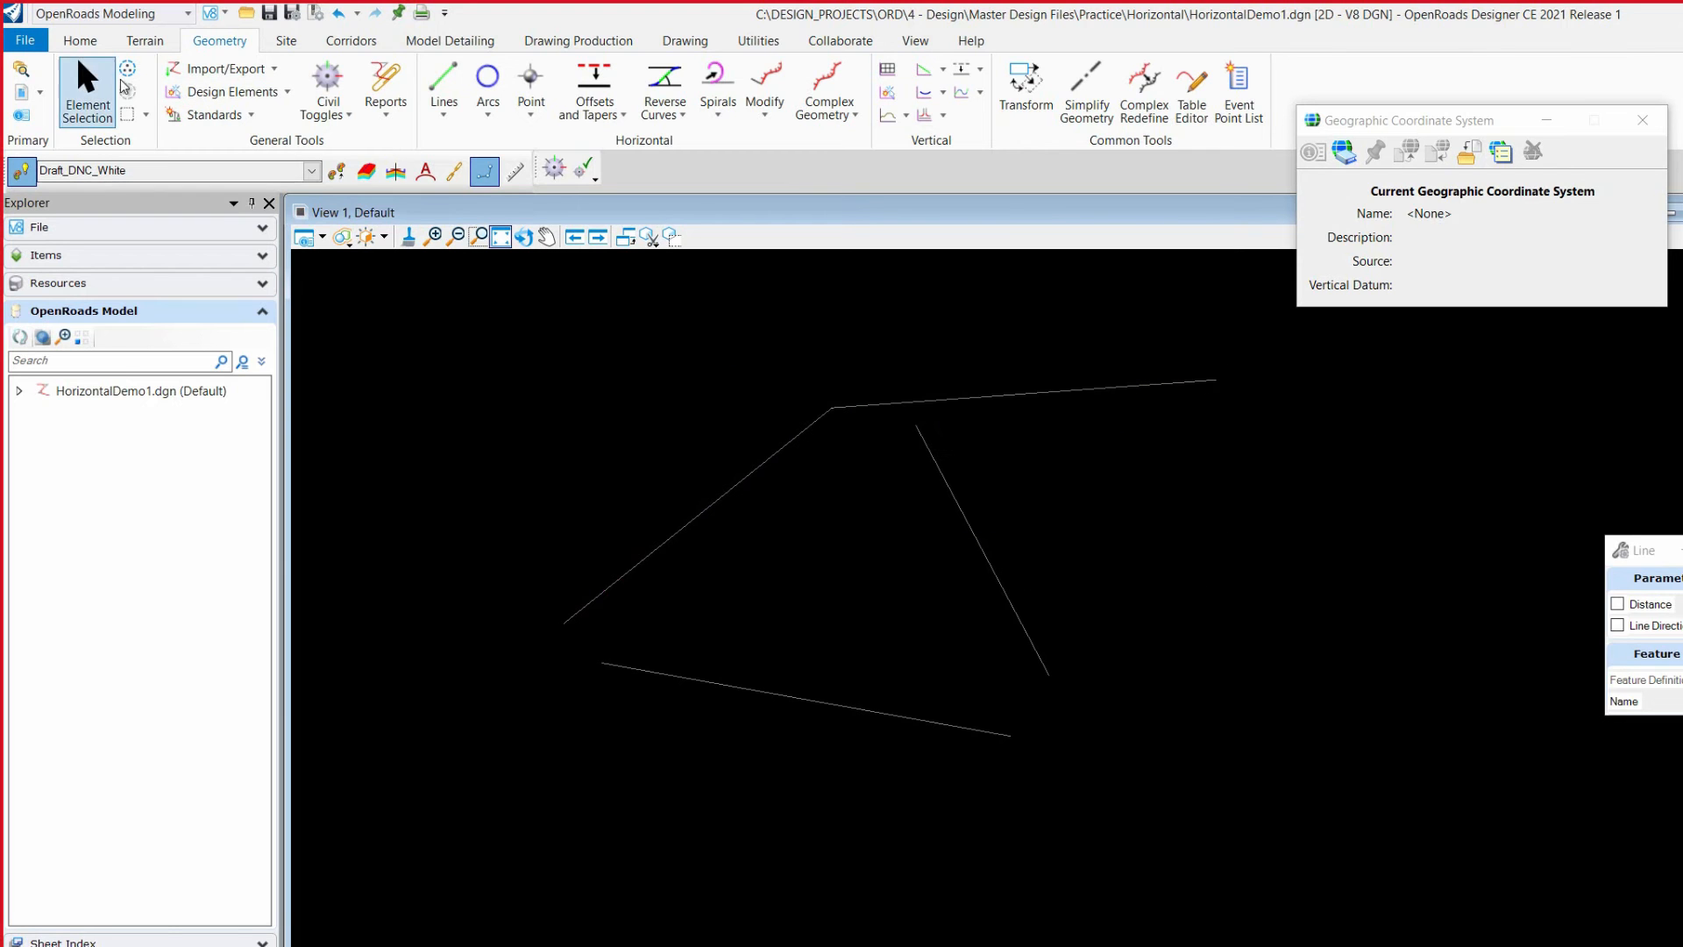
Step: Select the left sloping line and the new line in turn to examine their handles and snap relationship at the shared corner
left_click(88, 88)
left_click(729, 489)
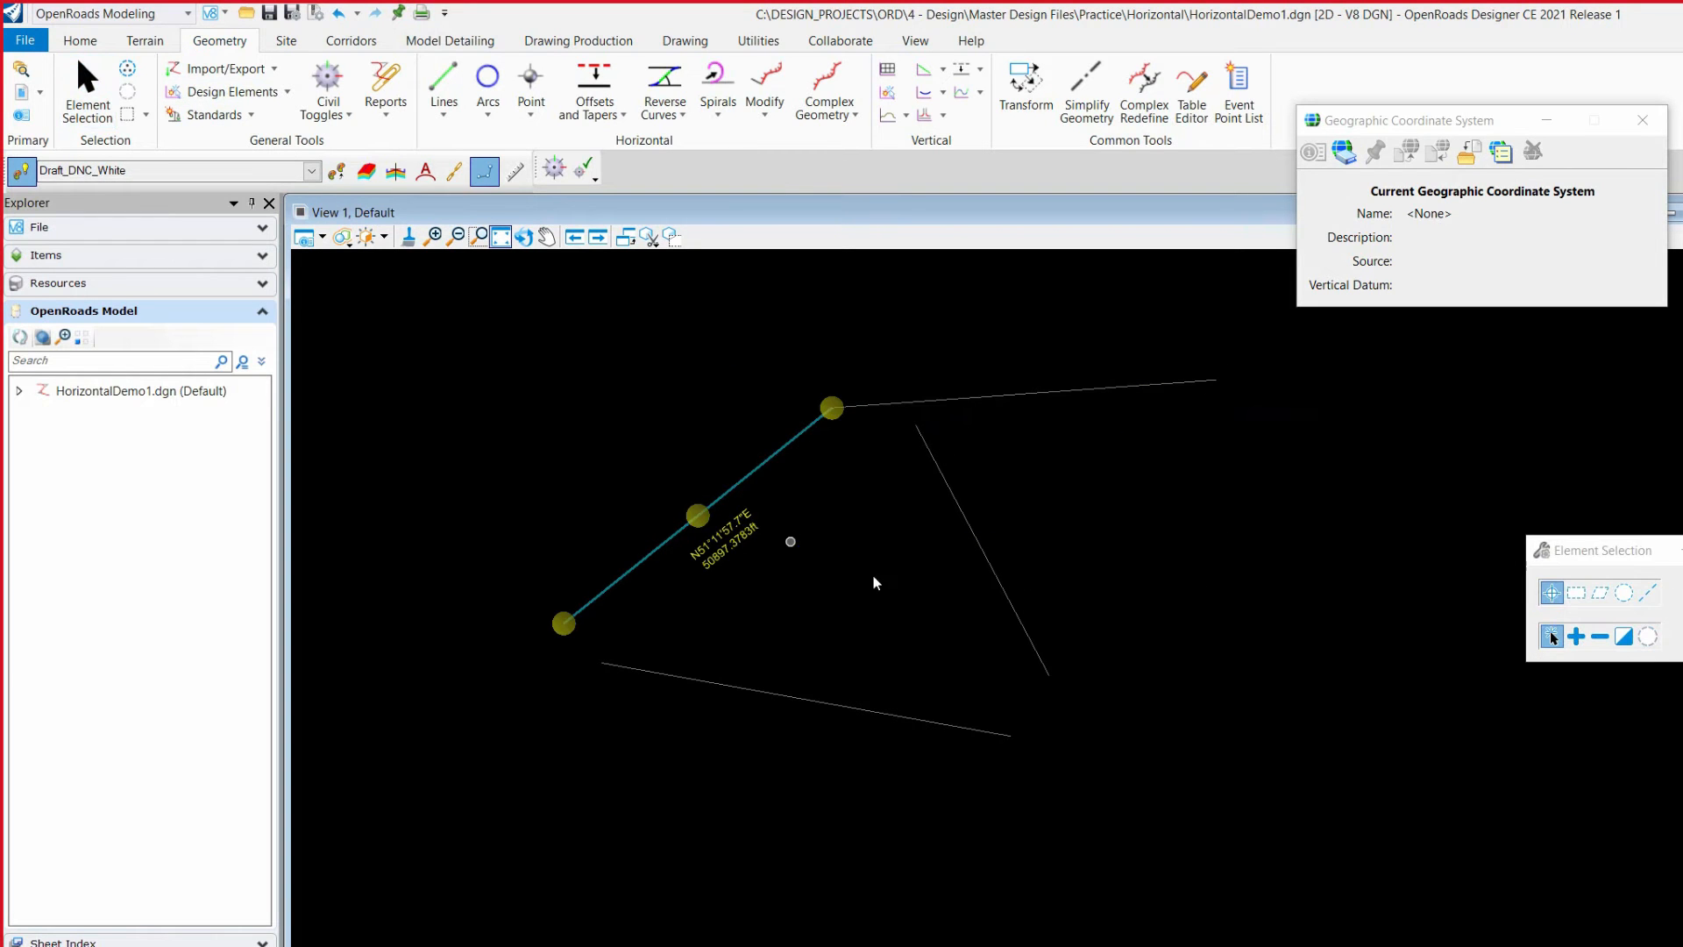
left_click(959, 407)
mouse_move(841, 409)
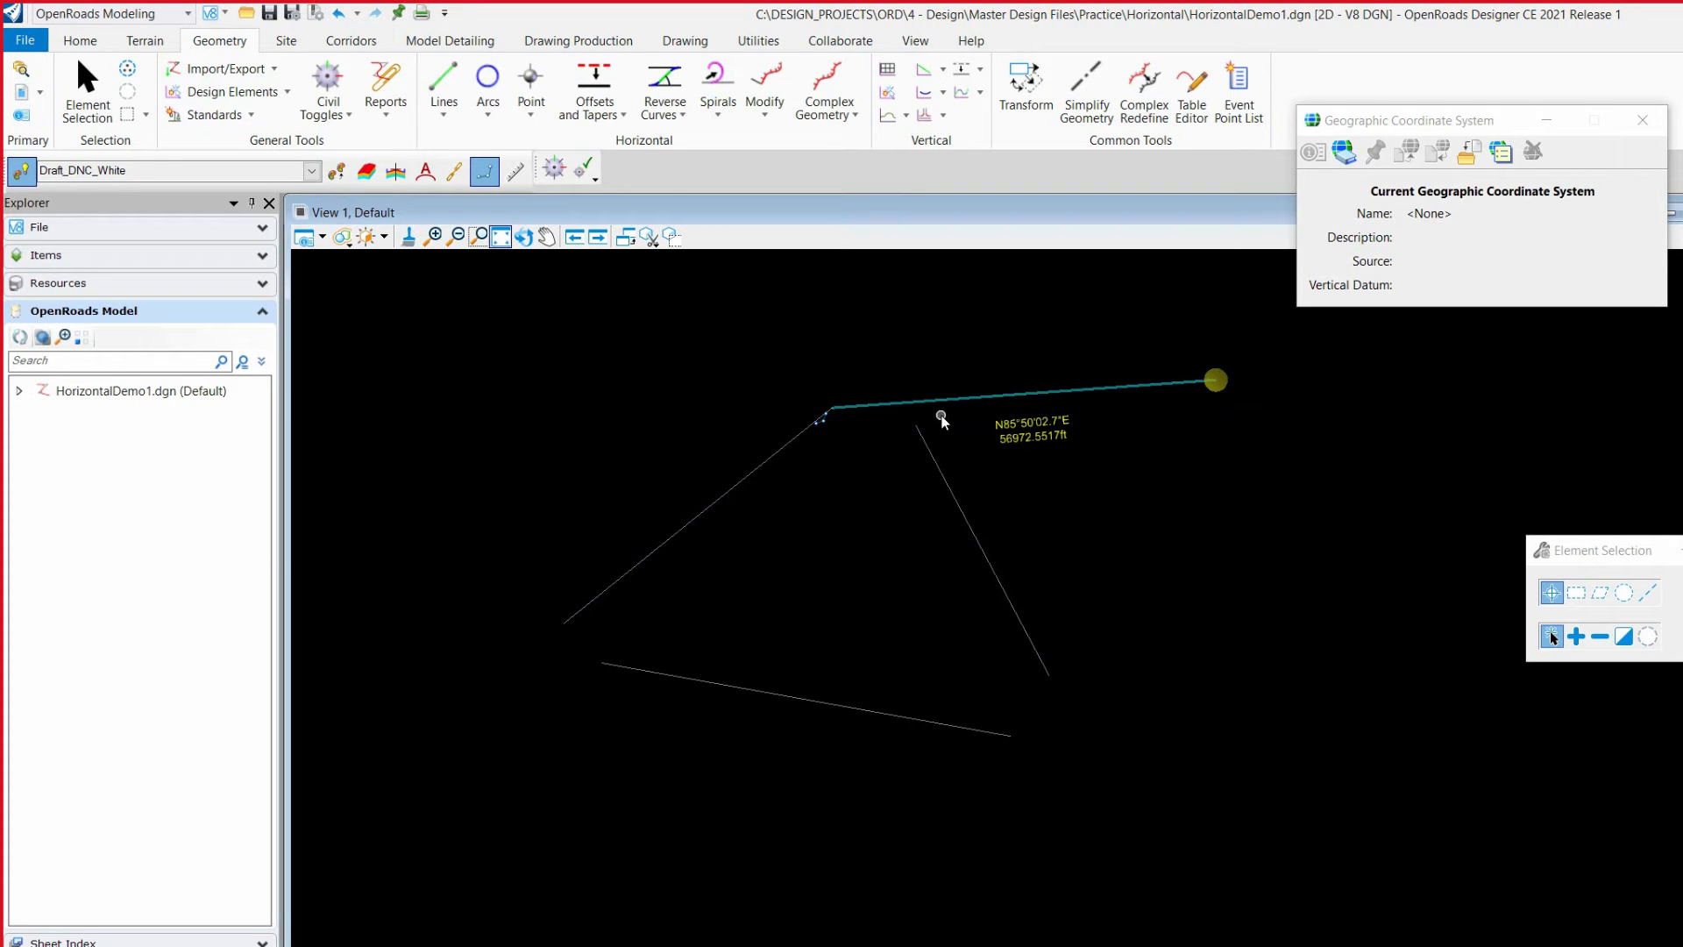
left_click(701, 507)
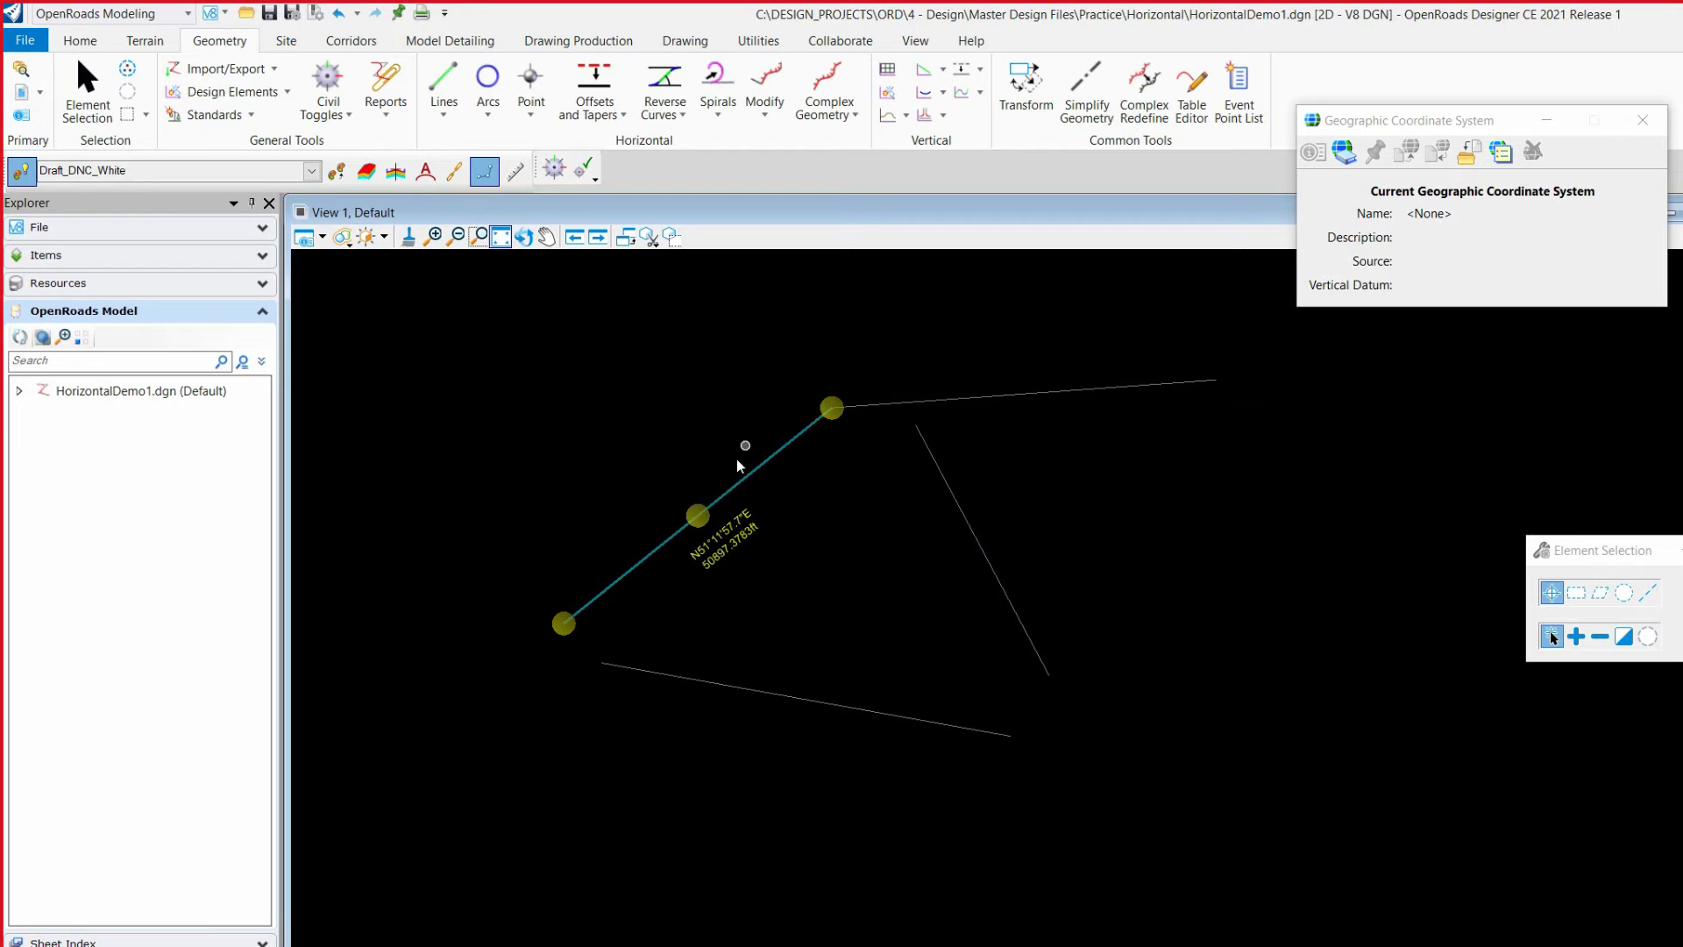
mouse_move(575, 617)
Step: Move the new line's start point up off the shared corner and undo that move
left_click(934, 398)
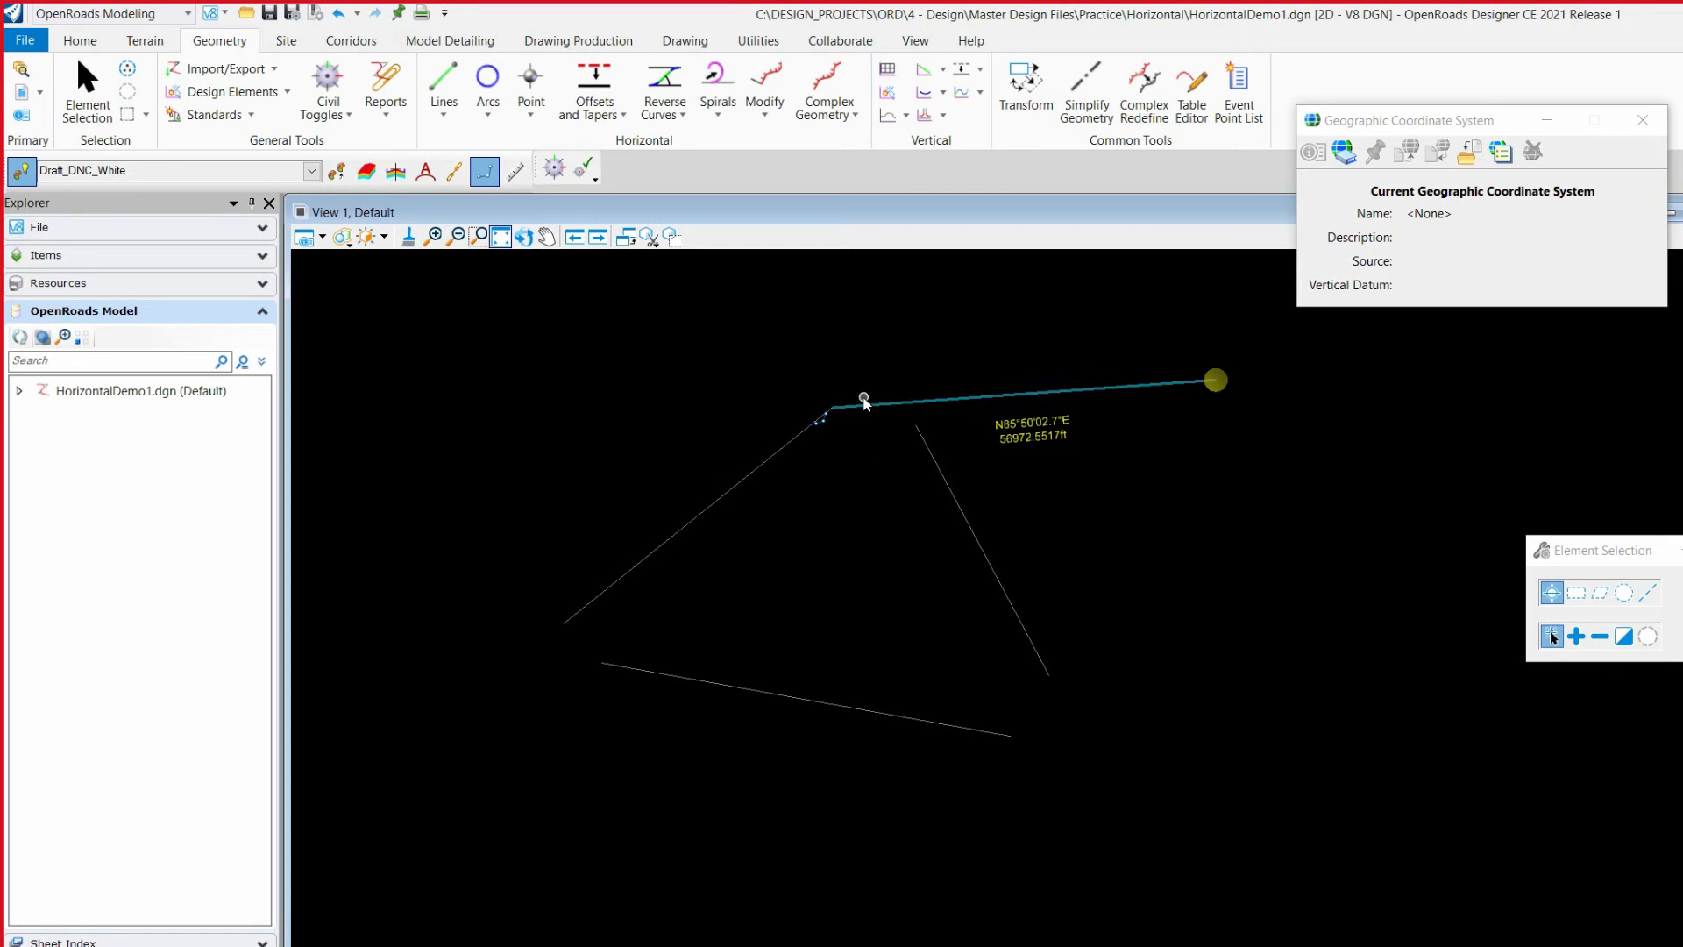
left_click_drag(830, 386, 836, 303)
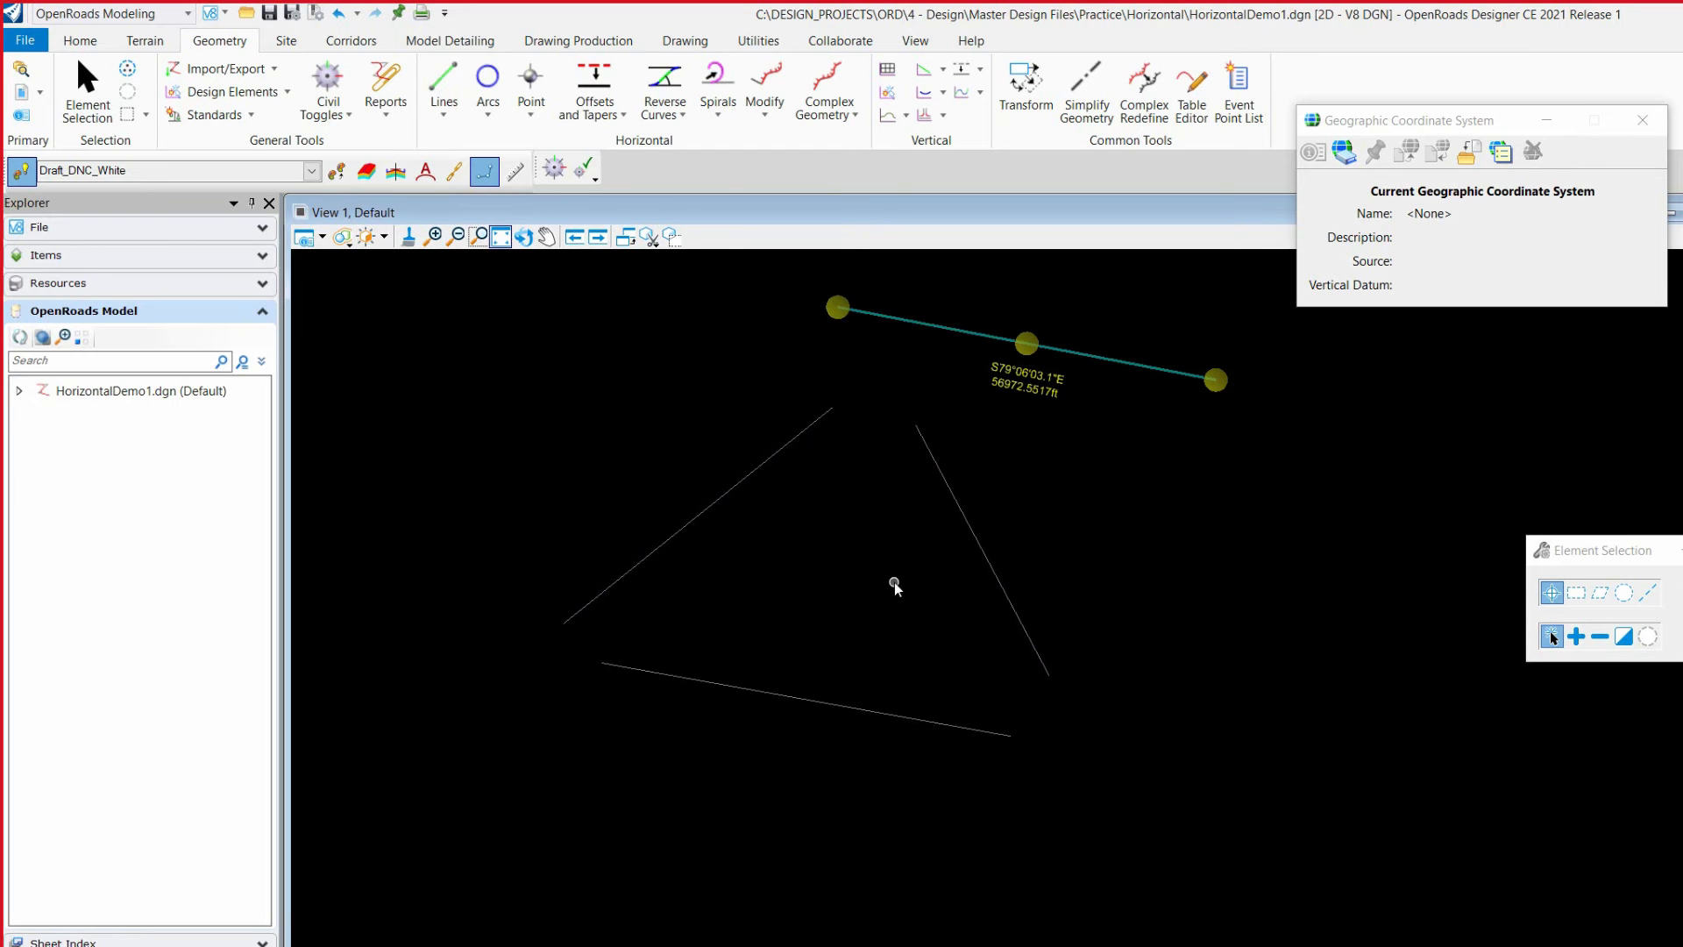
key("ctrl+z")
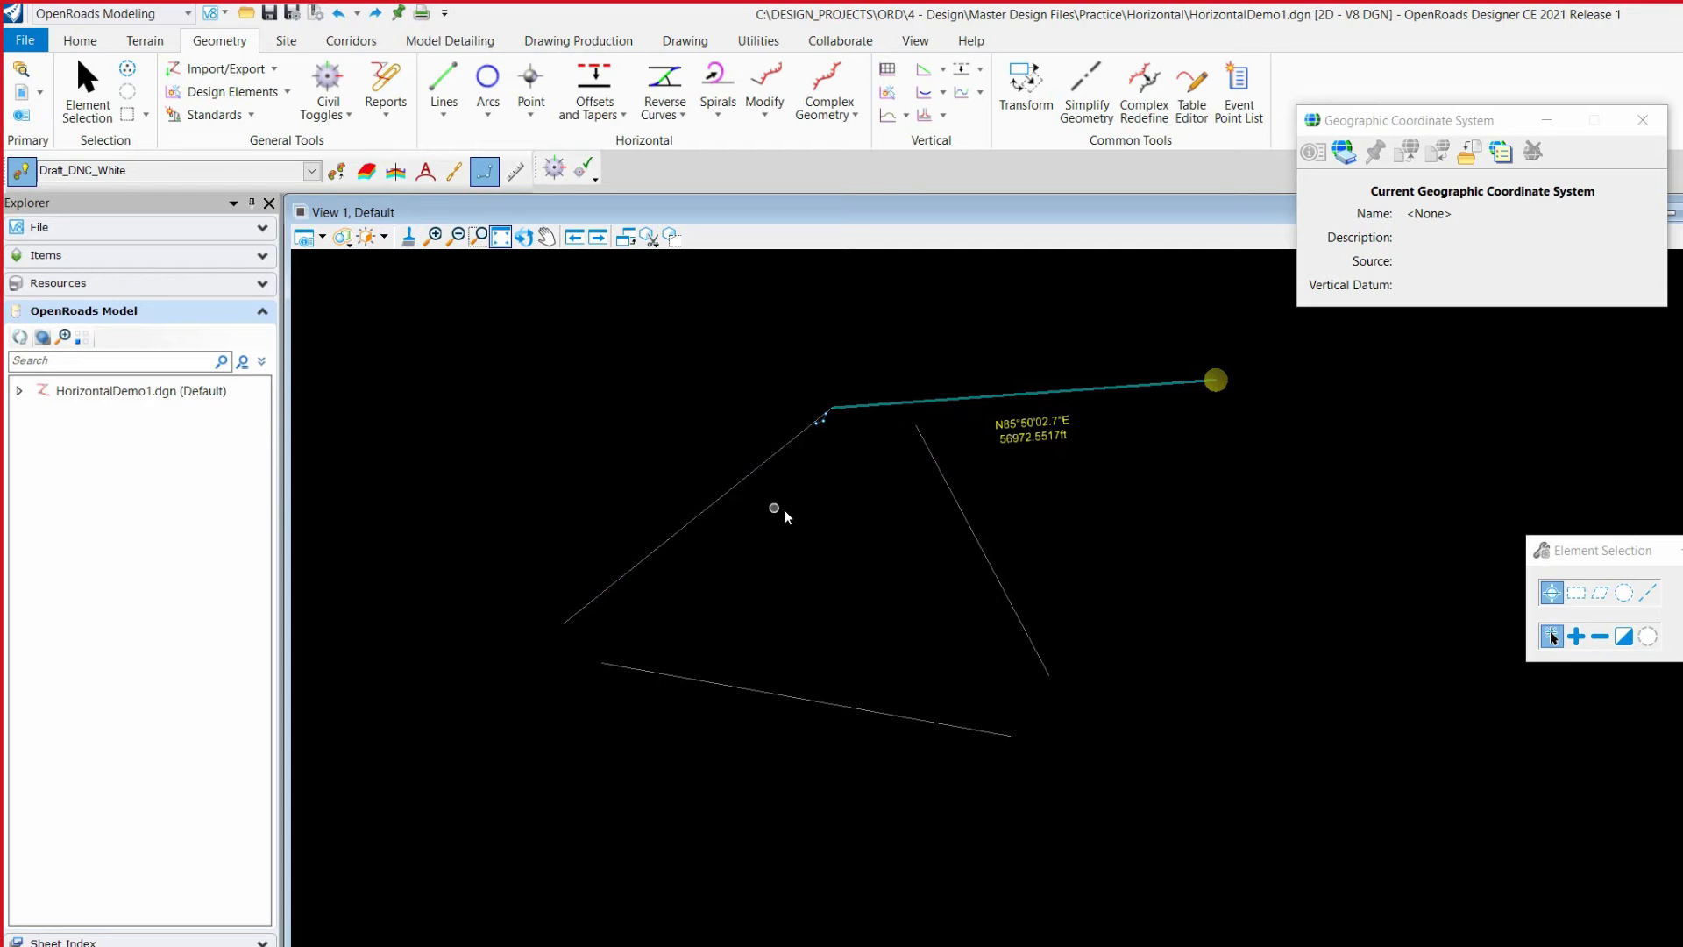
Step: Move the left line's upper endpoint up and to the west, and snap the attached line's free end to the right line's upper endpoint
left_click(735, 489)
left_click_drag(833, 409, 771, 327)
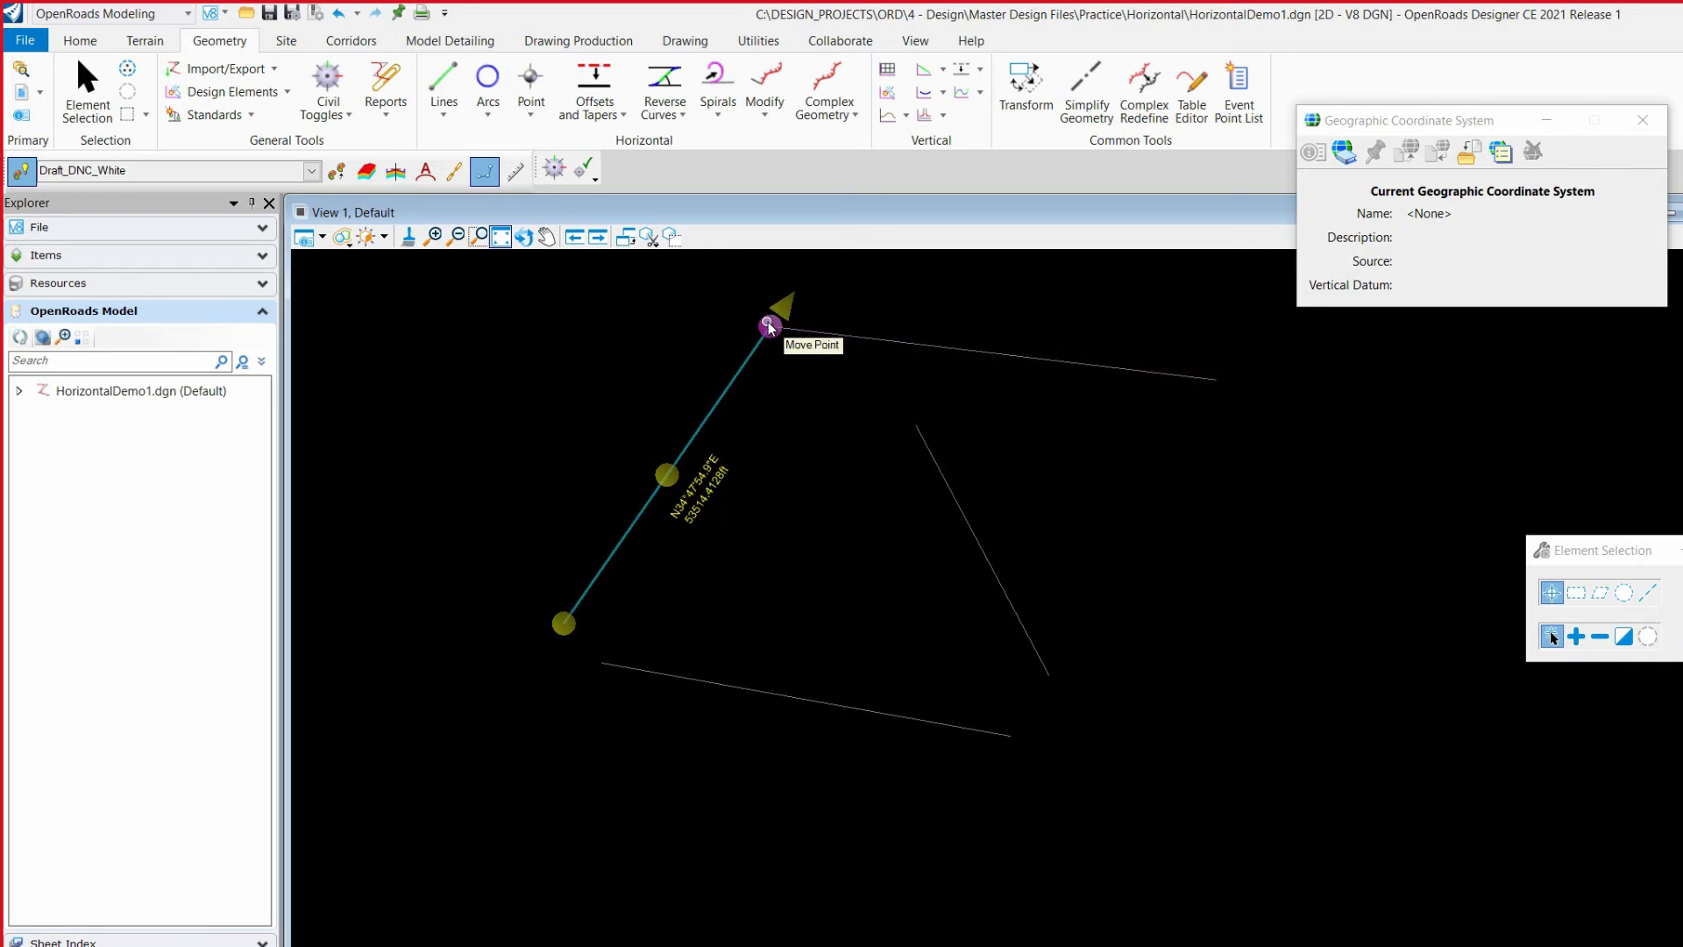
left_click(1157, 380)
left_click(1227, 386)
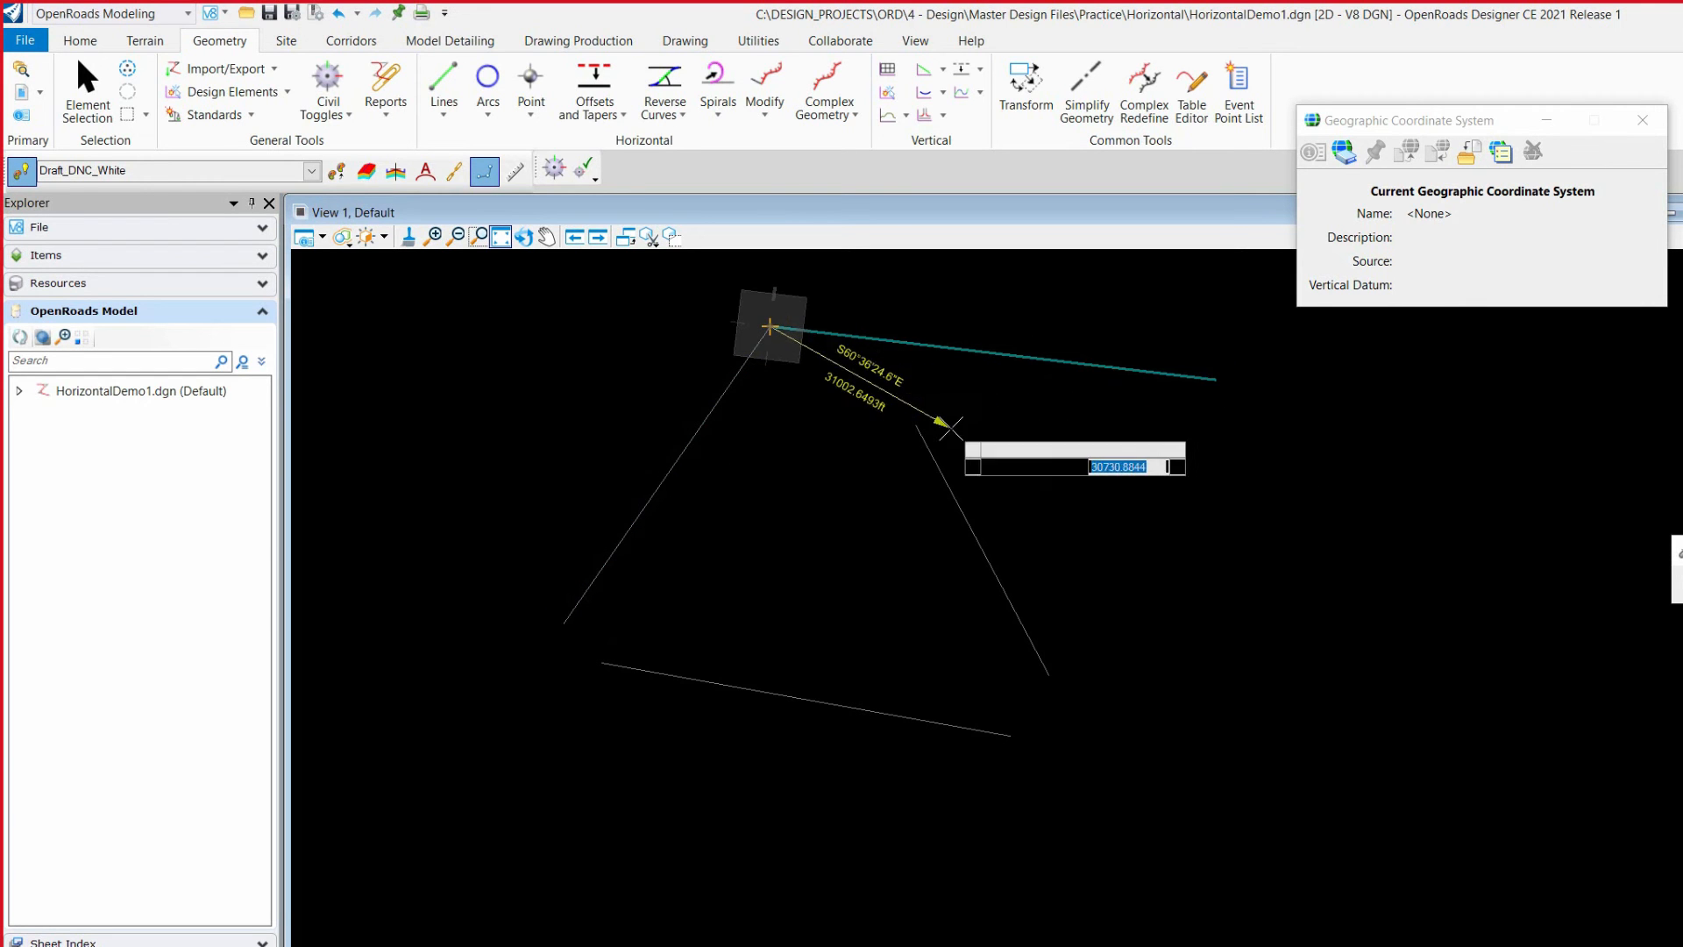
left_click(916, 425)
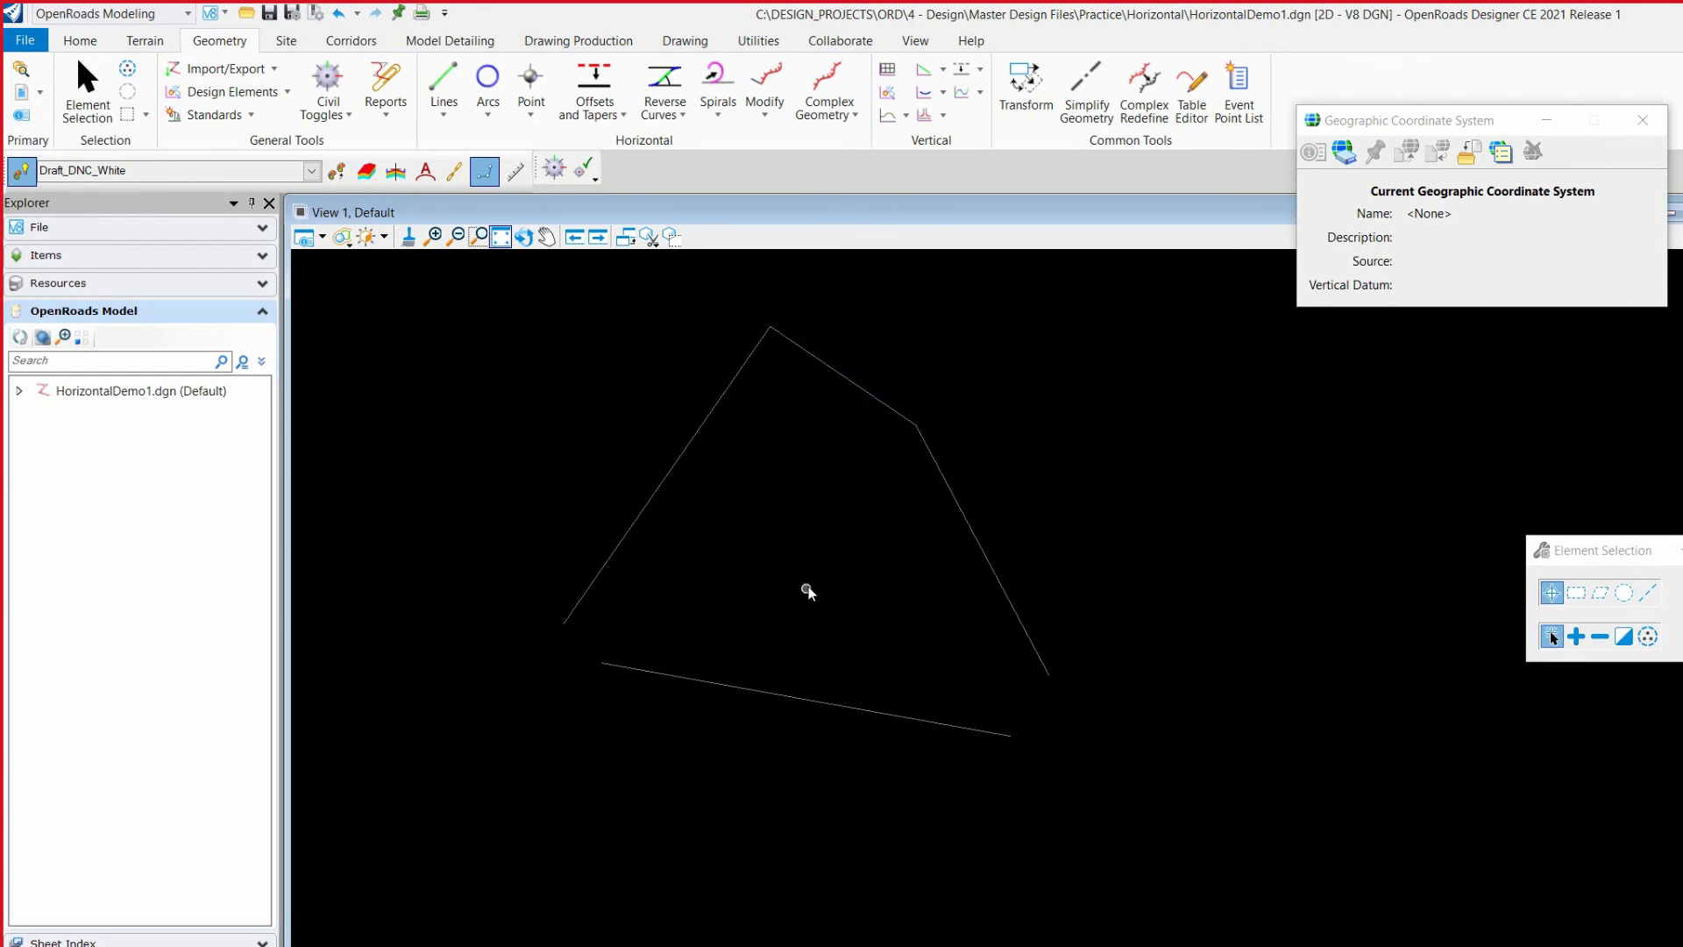
Step: Move the right line's upper endpoint up and to the east, making that line about 47,049 ft long
left_click(849, 397)
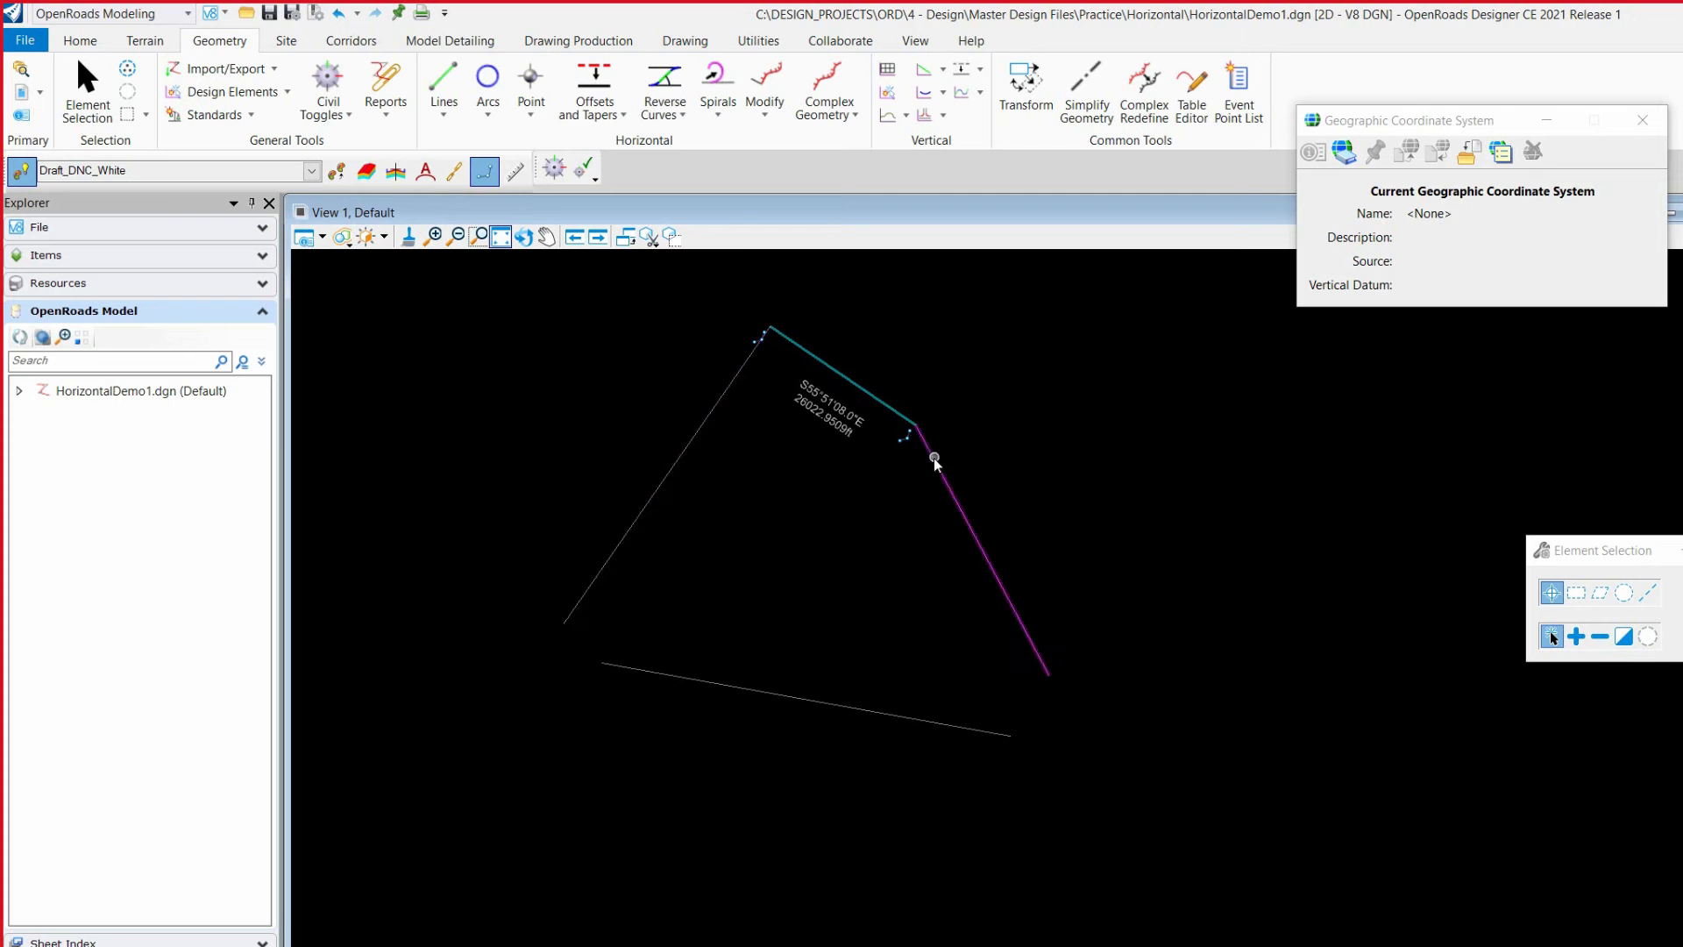
left_click(973, 526)
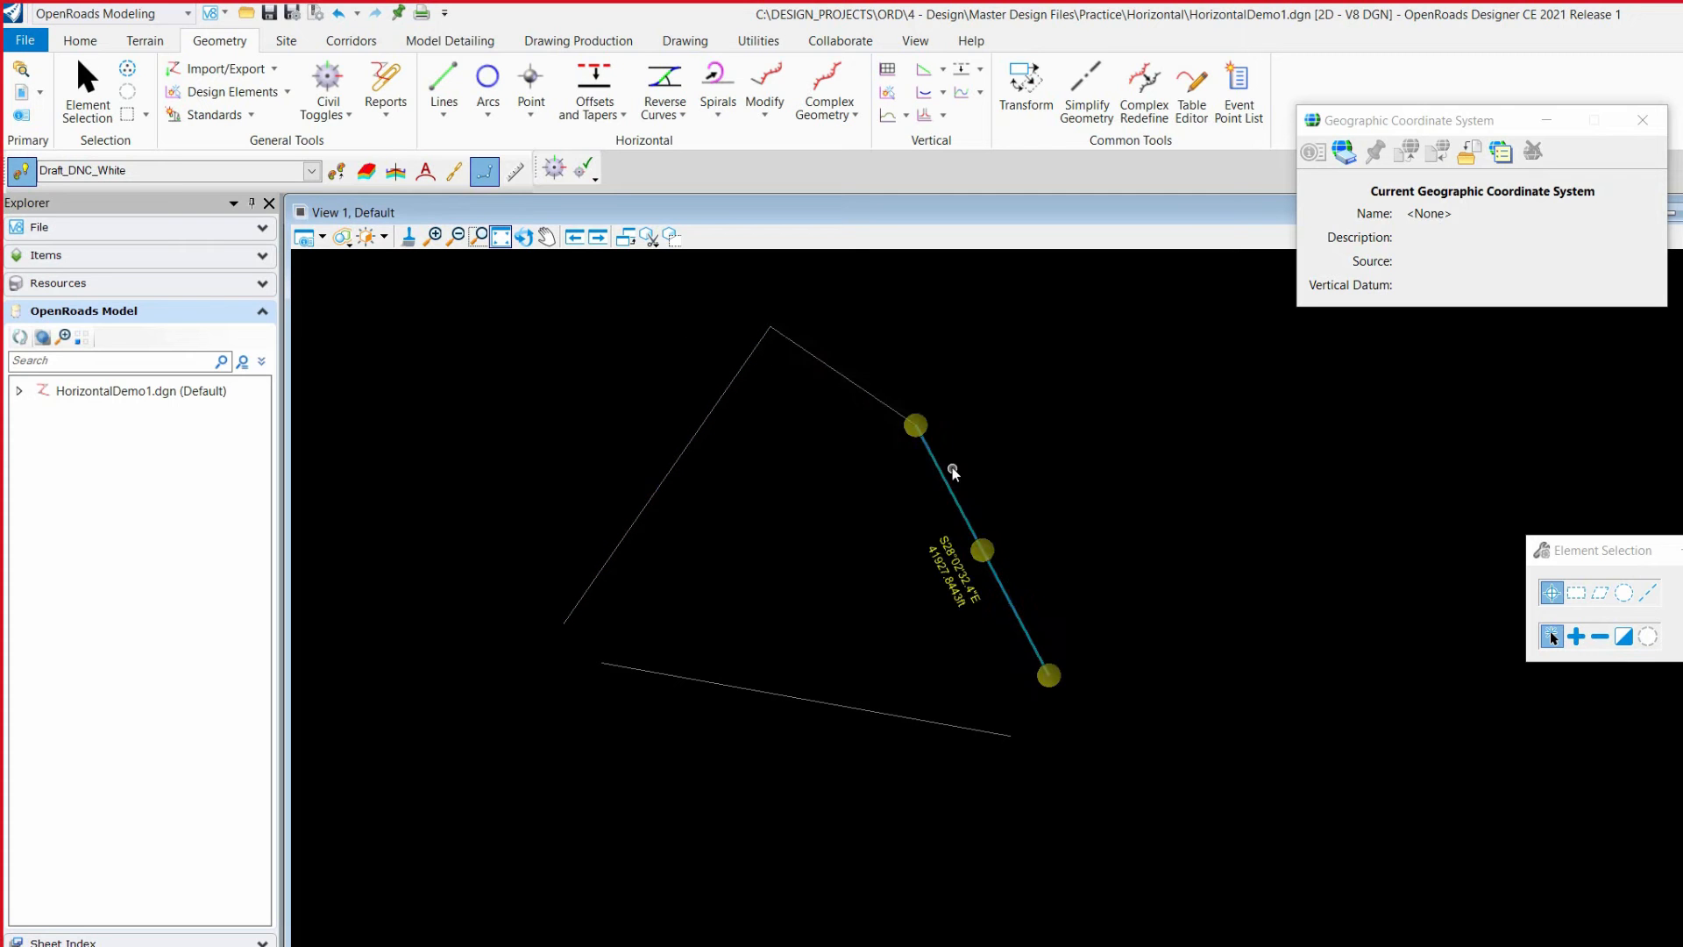
left_click(916, 425)
left_click(1091, 360)
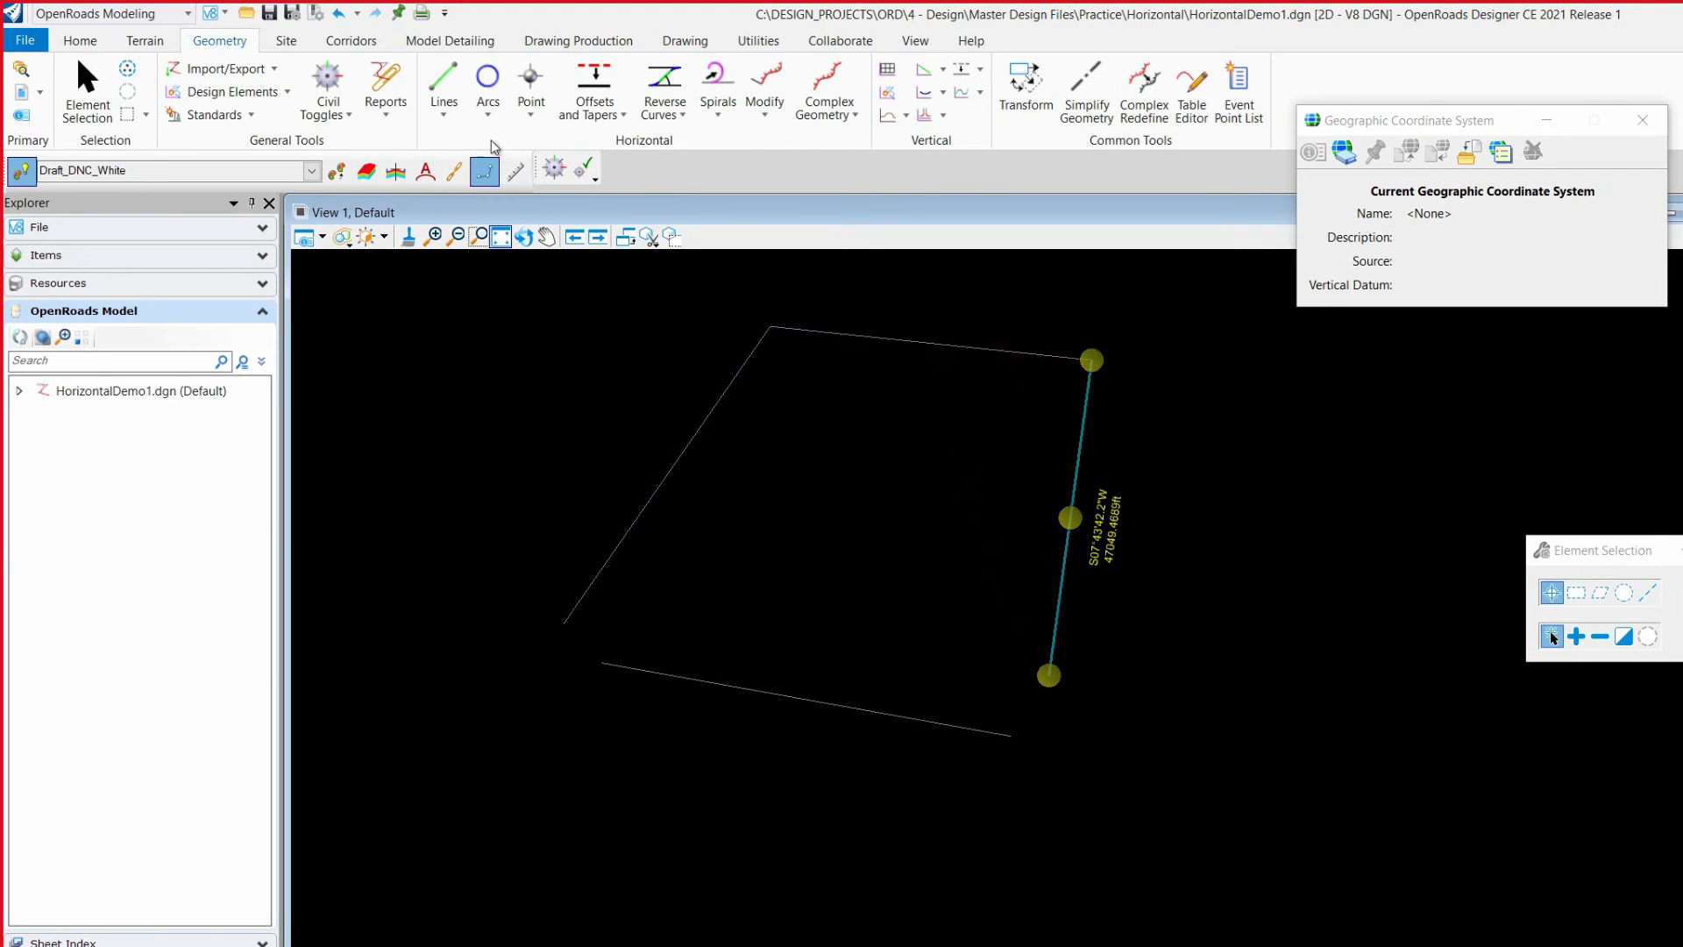
Step: Create a Simple Line From Element off the lower line, starting partway along it and running about 136,109 ft west
left_click(440, 115)
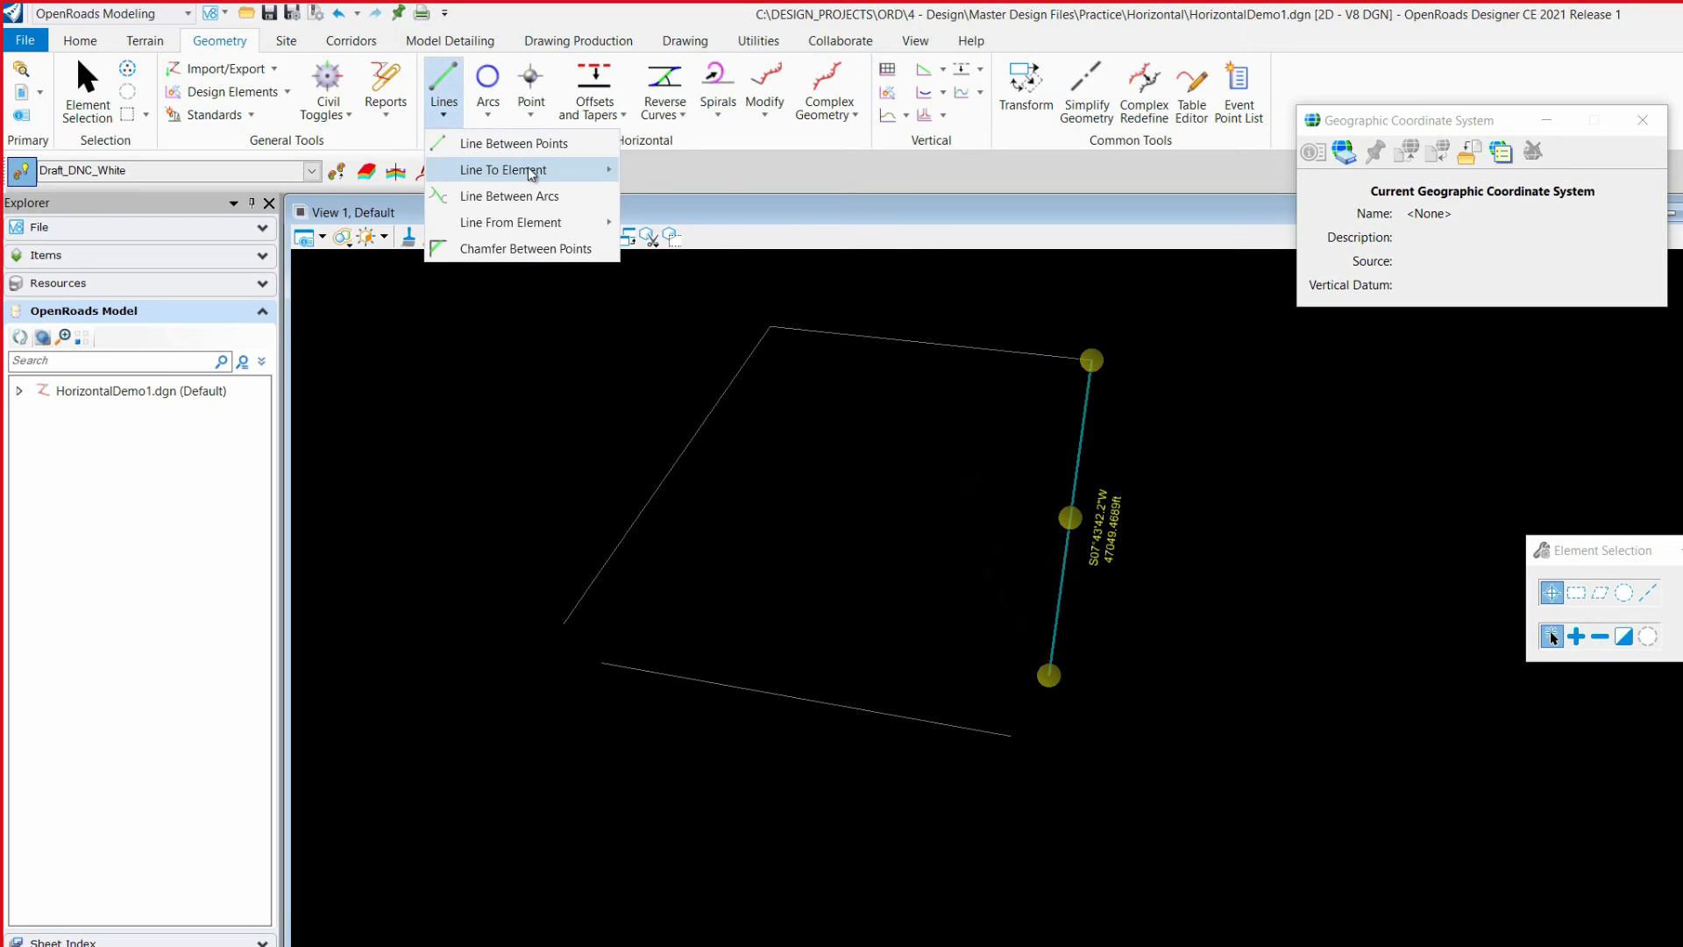
mouse_move(534, 175)
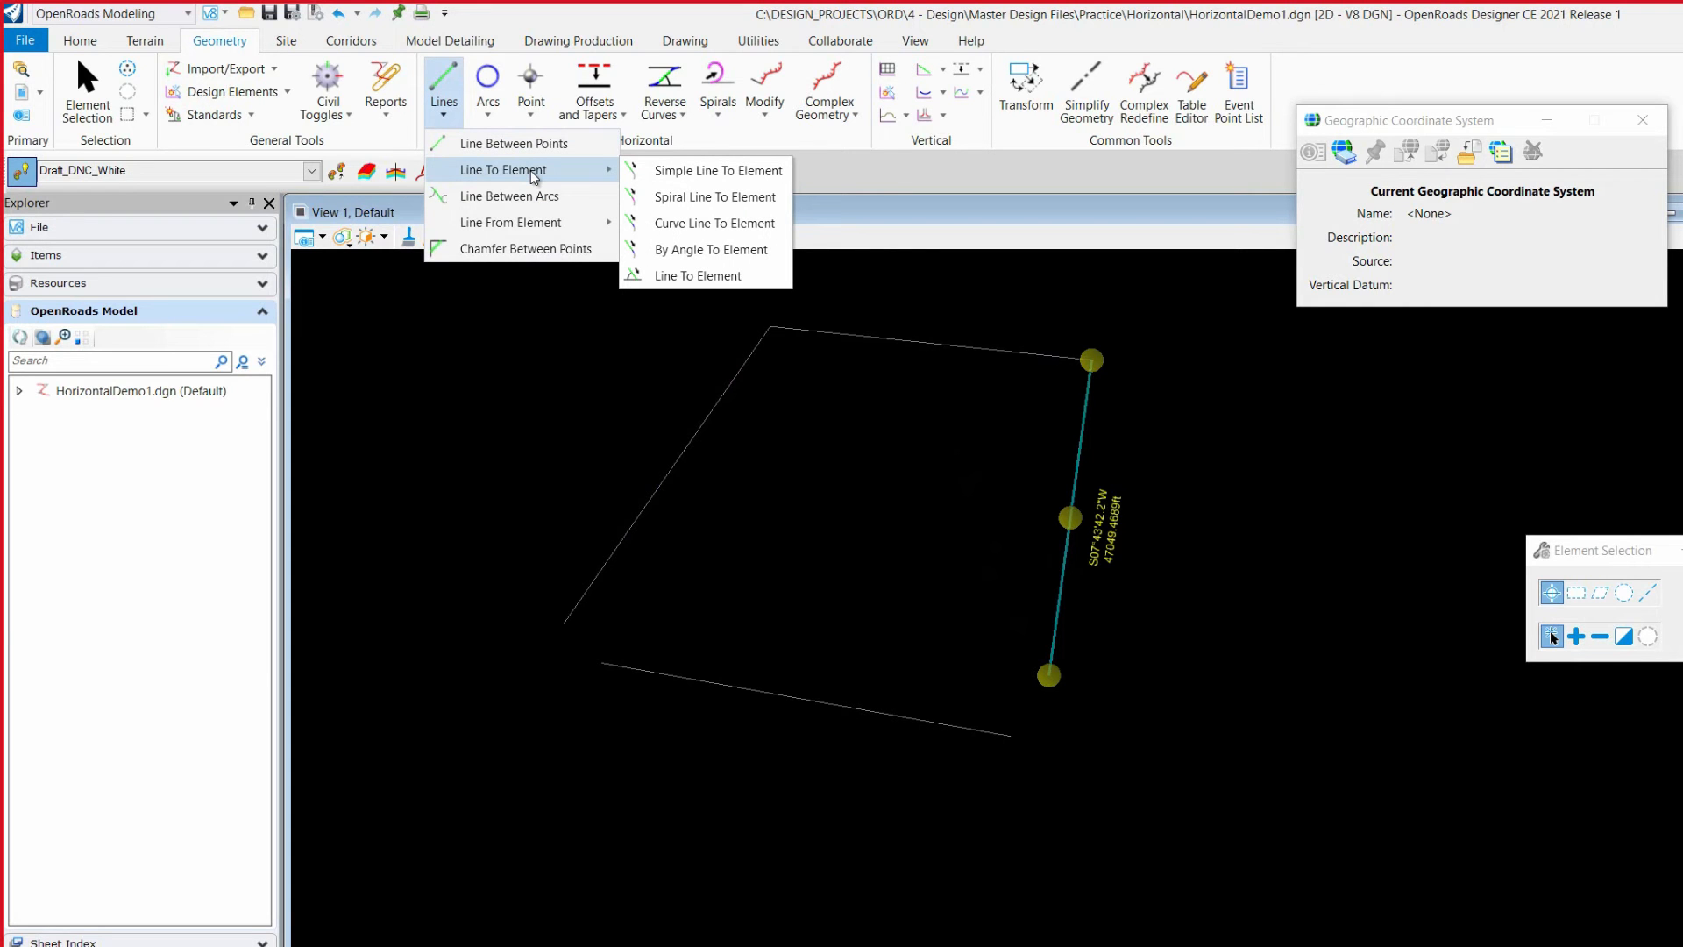
mouse_move(537, 224)
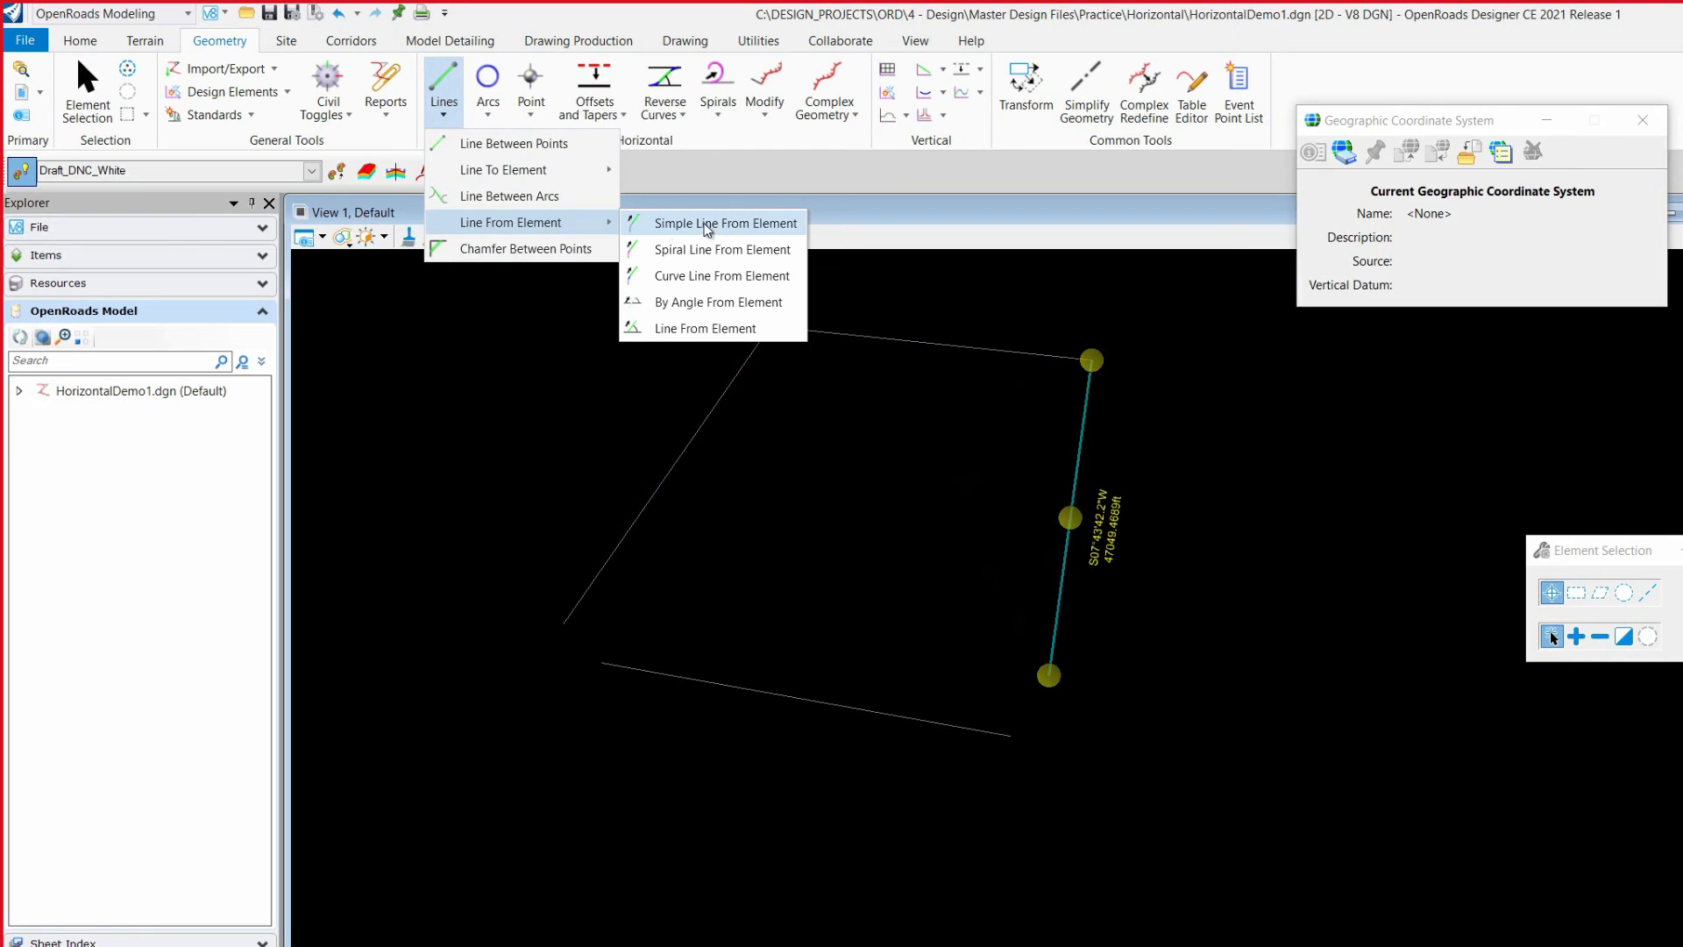
left_click(738, 224)
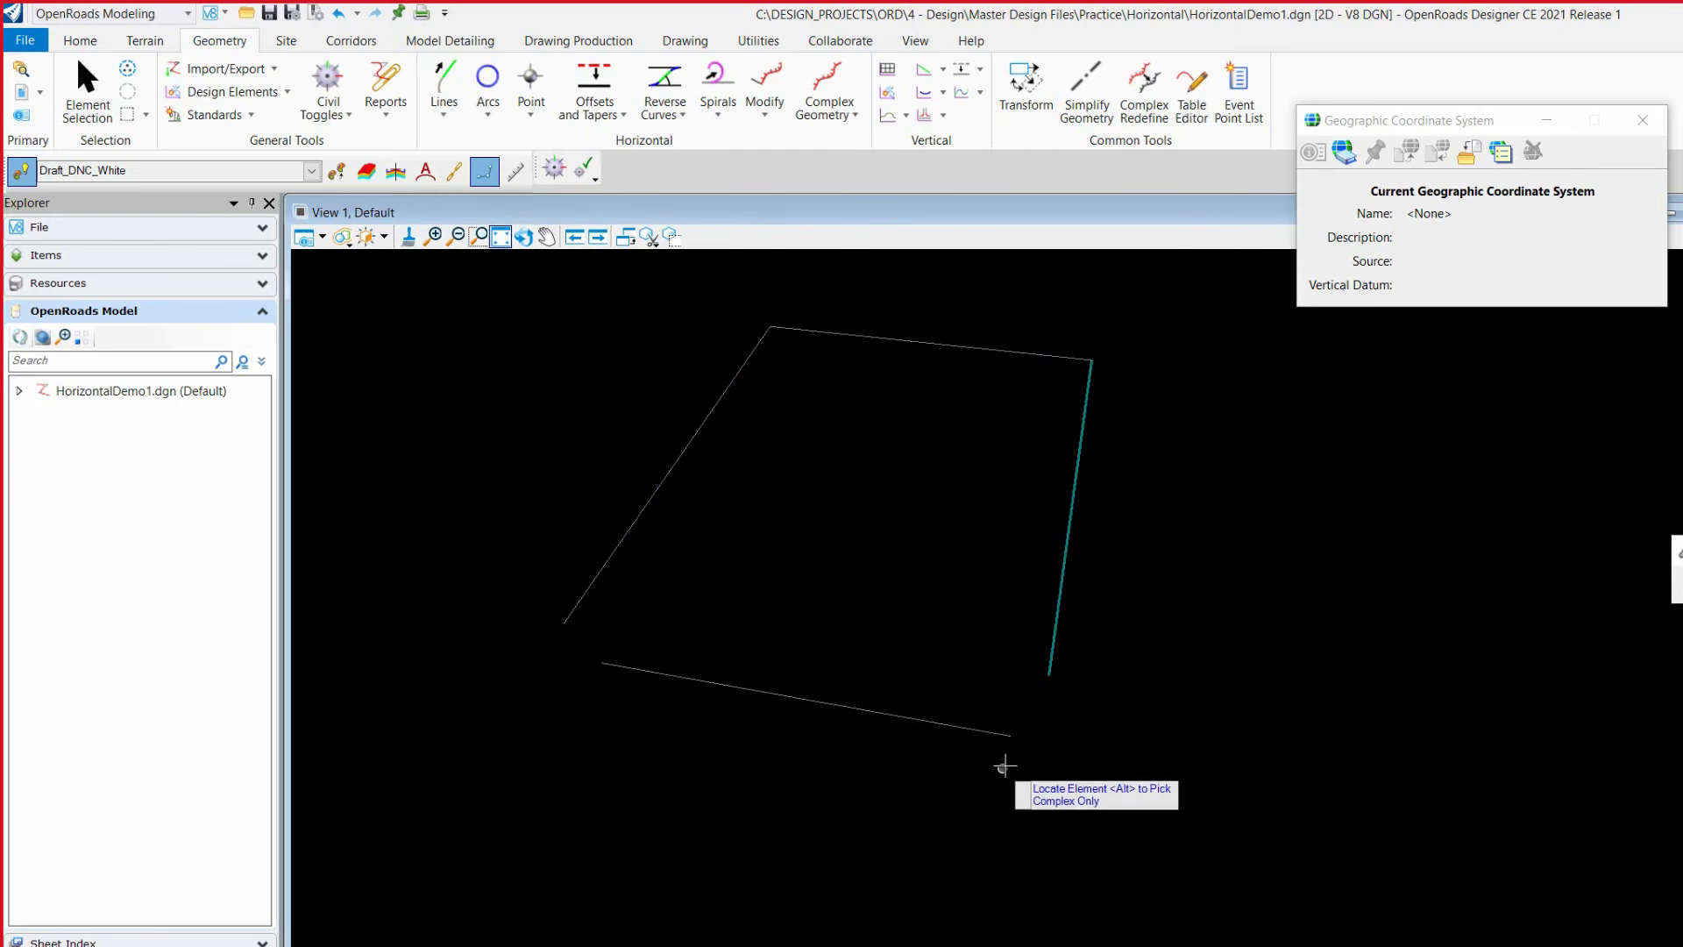
left_click(1002, 735)
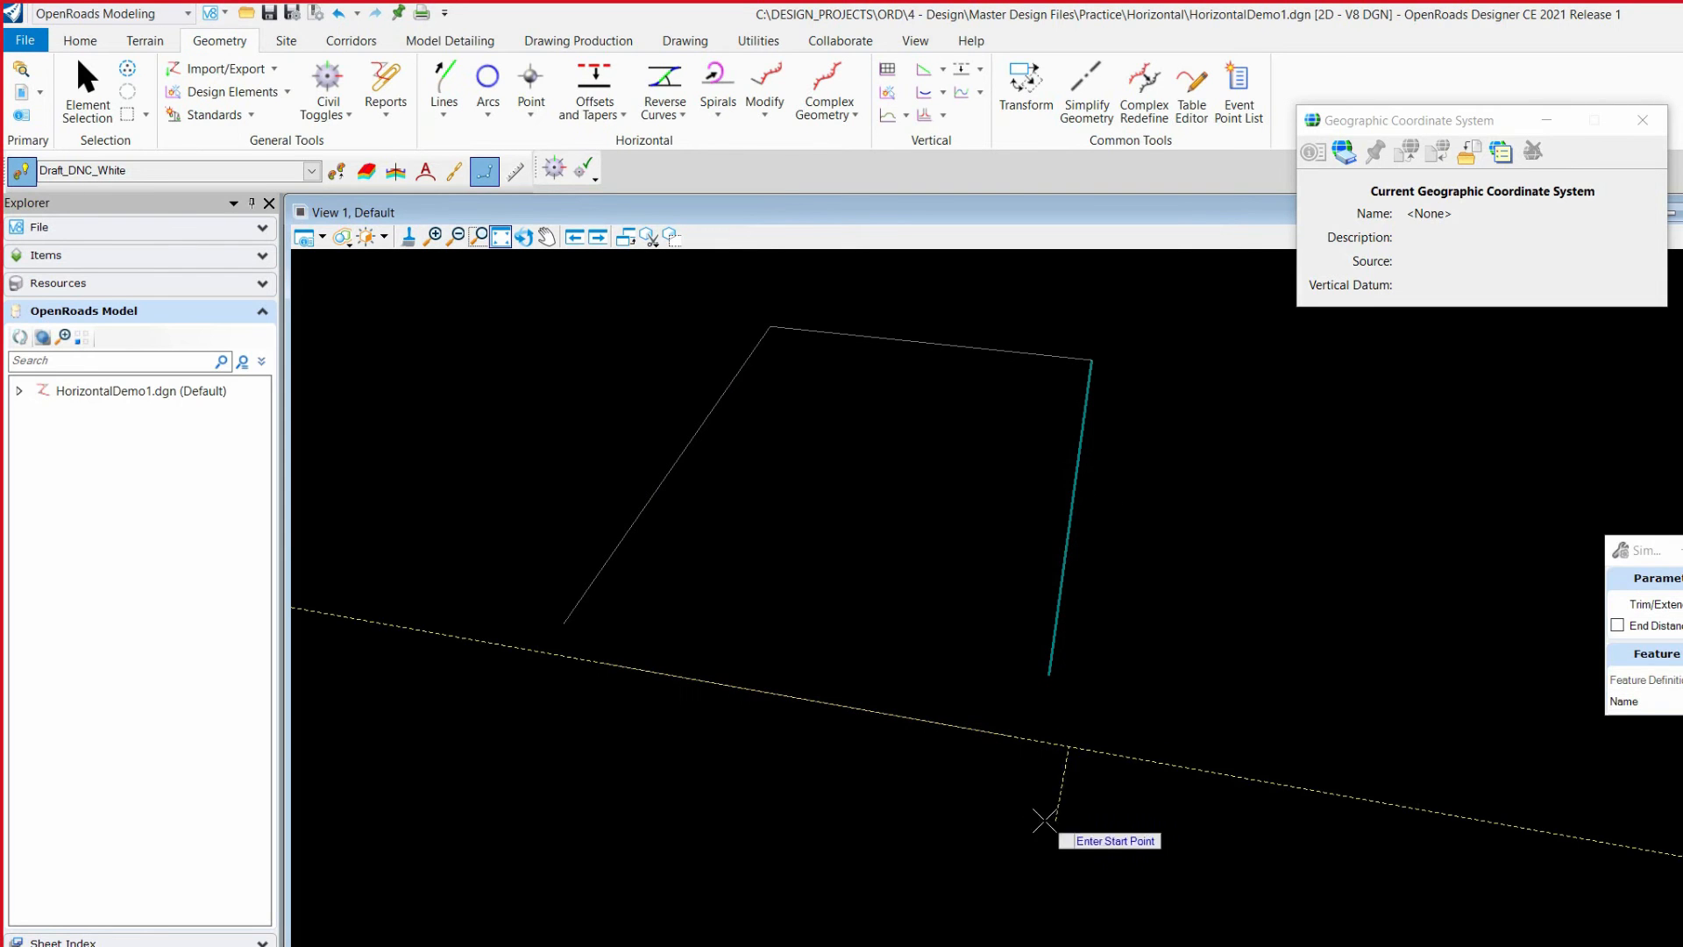
left_click(900, 716)
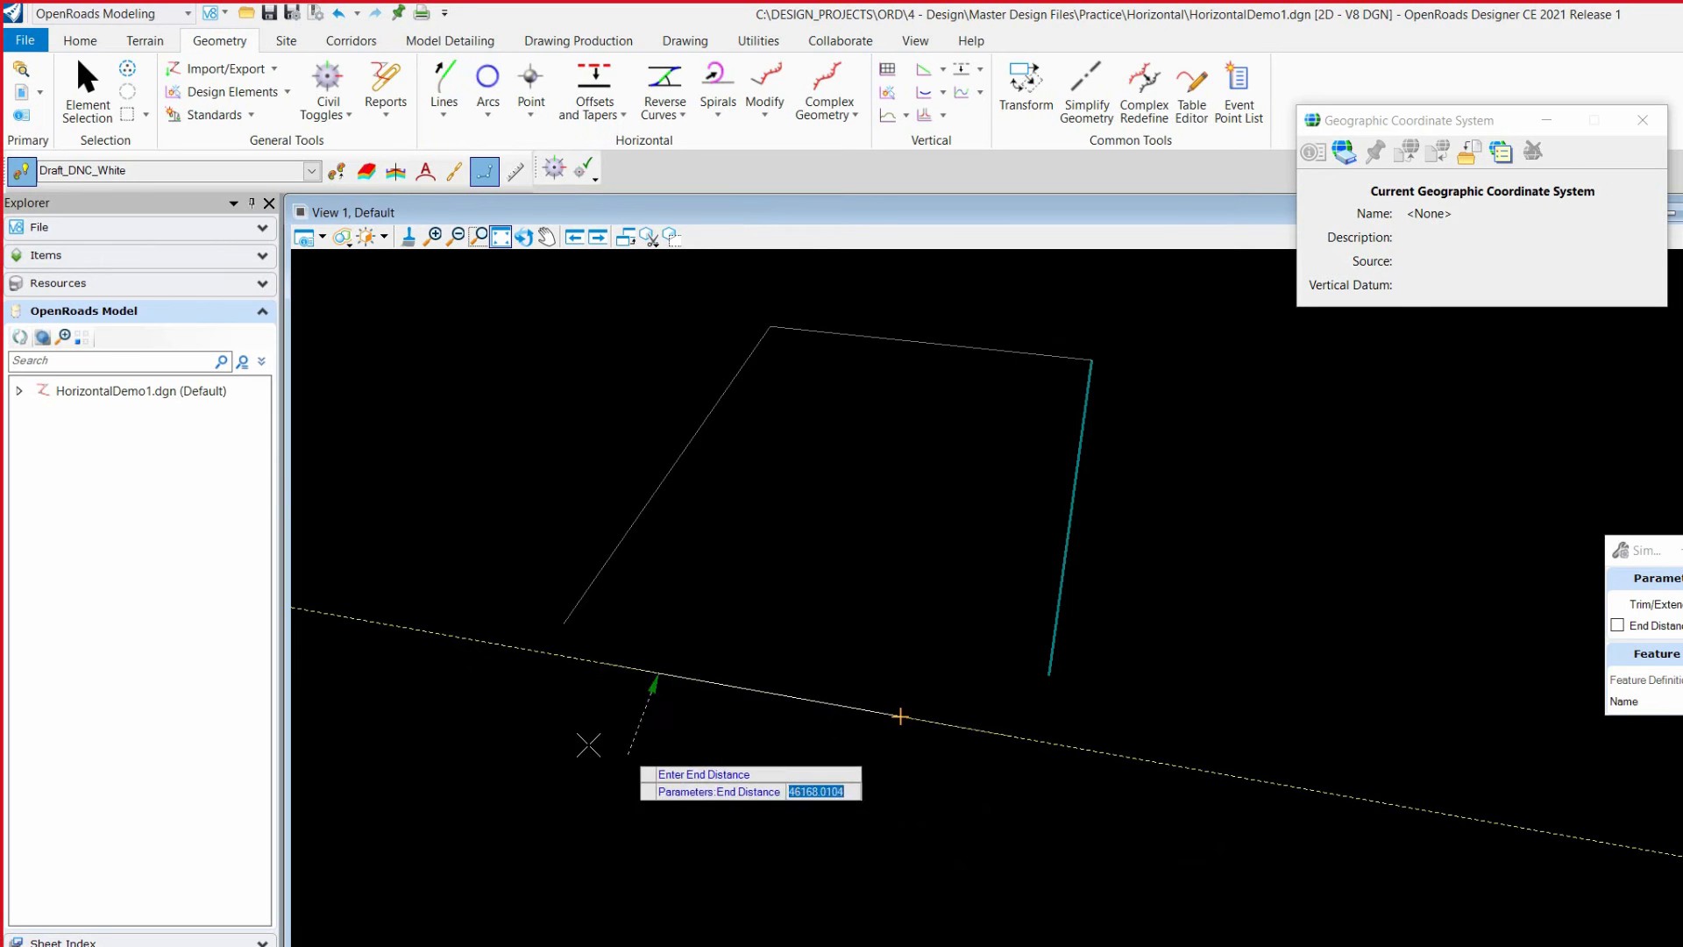
left_click(457, 698)
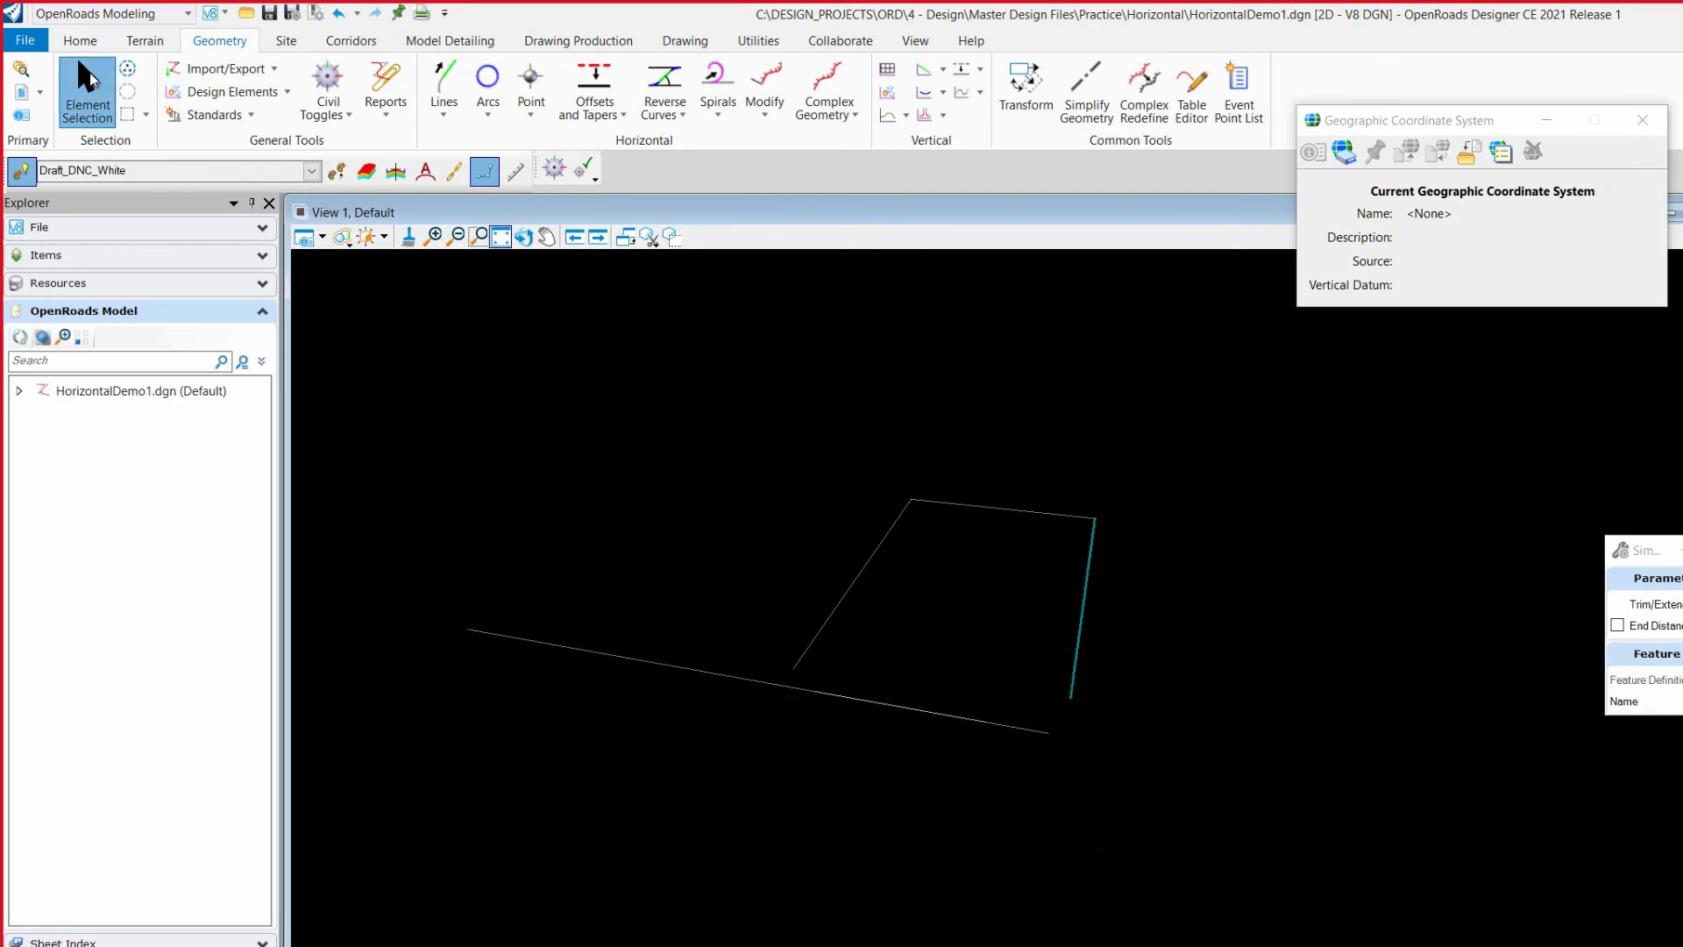
Step: Select the extended line and the lower base line alternately to compare their handles and where each one starts and ends
left_click(74, 111)
left_click(714, 673)
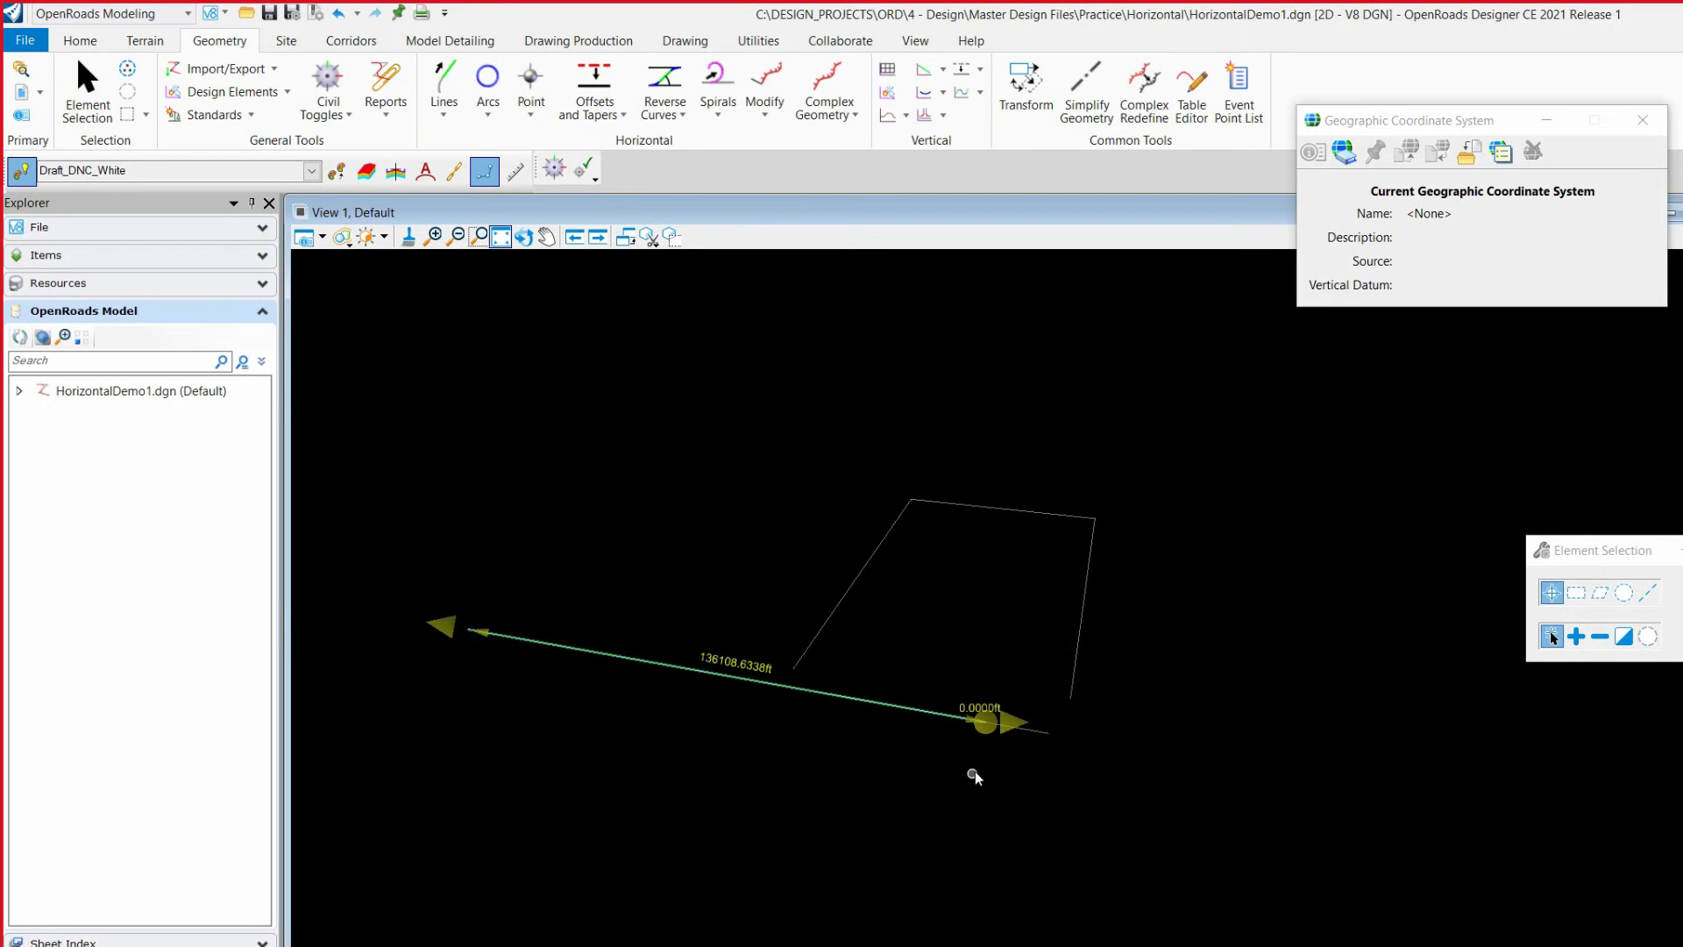
middle_click_drag(1043, 738, 1248, 765)
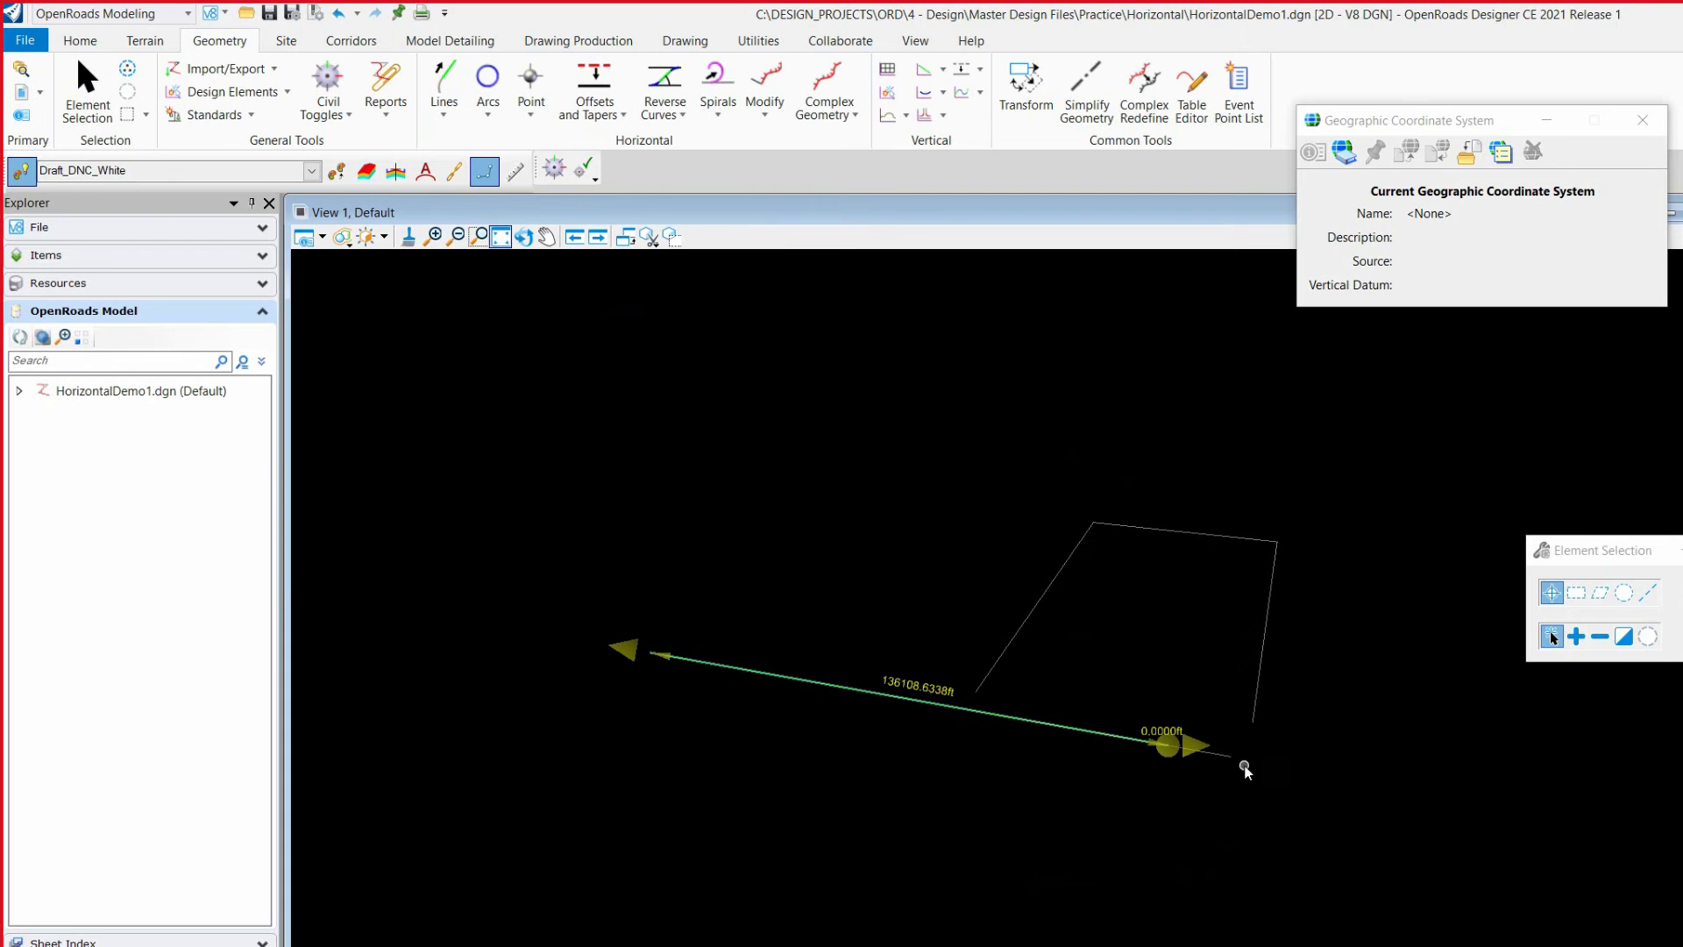
scroll(1223, 758, "up", 5)
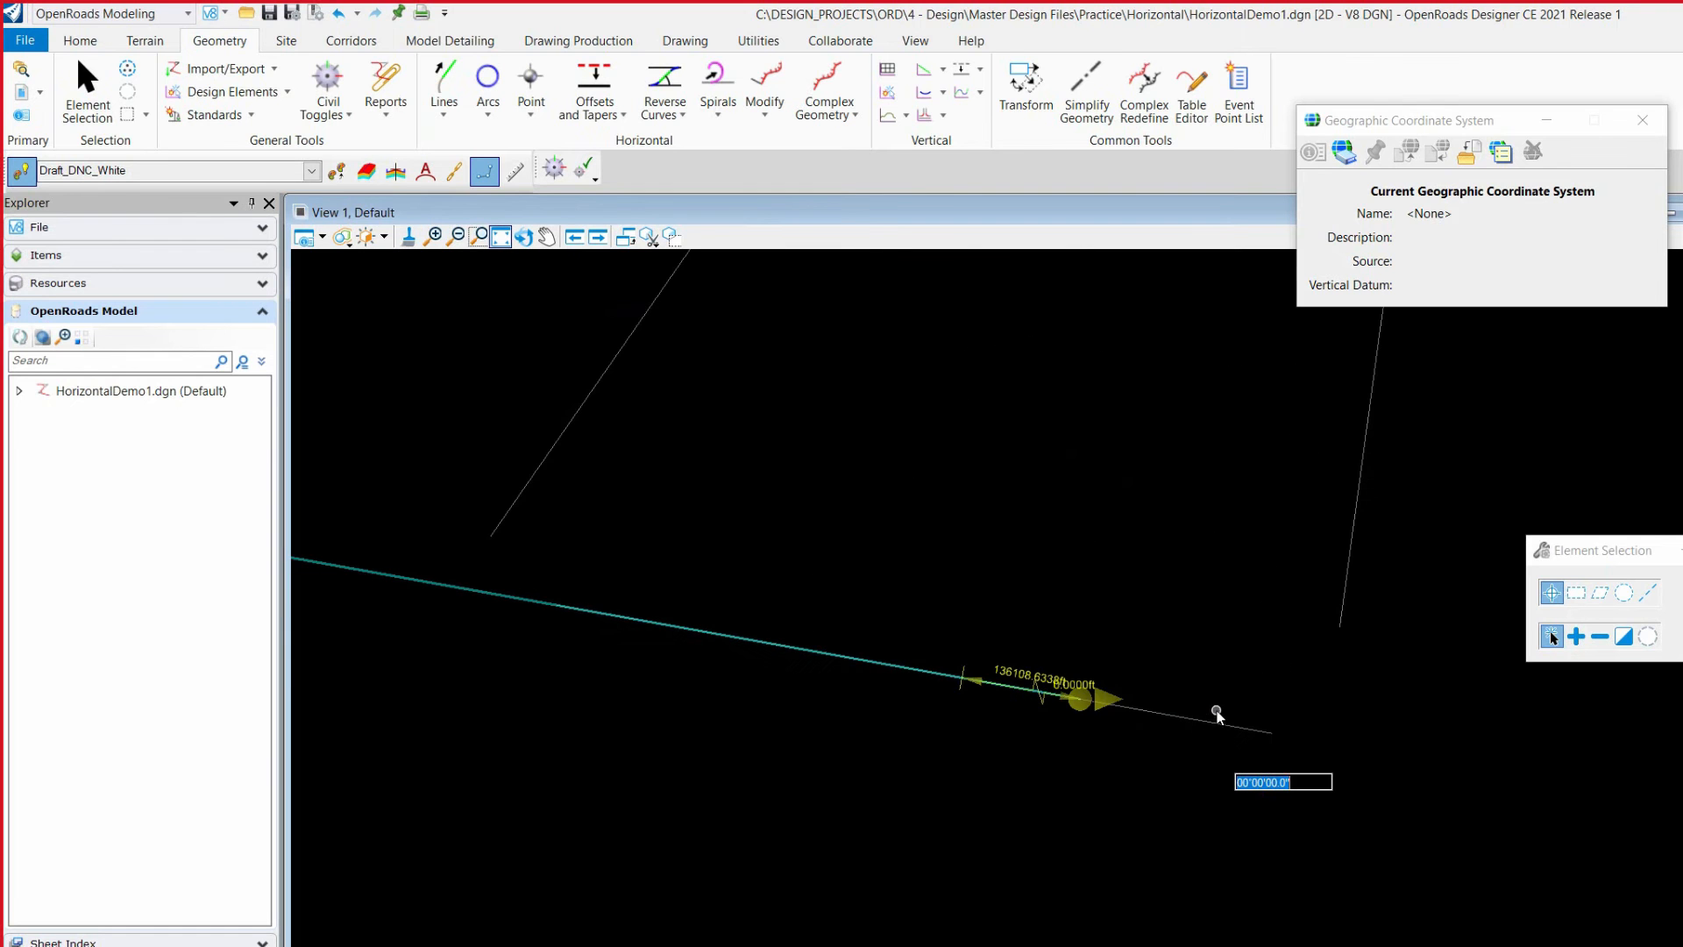
left_click(1215, 724)
scroll(1192, 745, "down", 3)
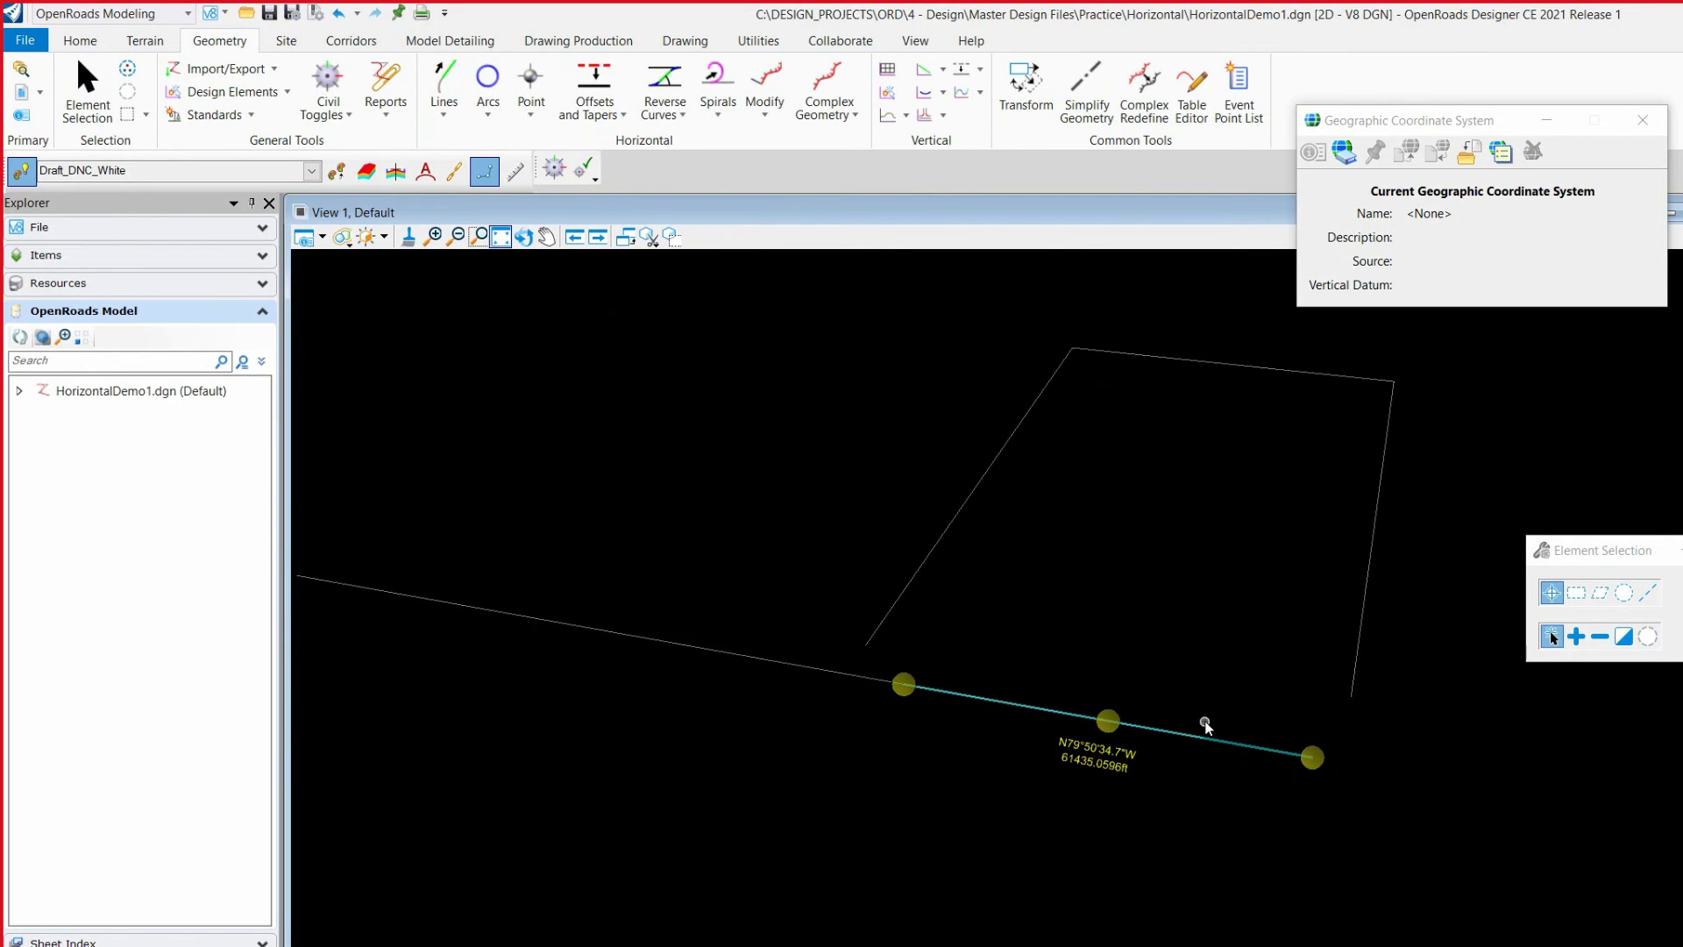
scroll(1348, 756, "down", 3)
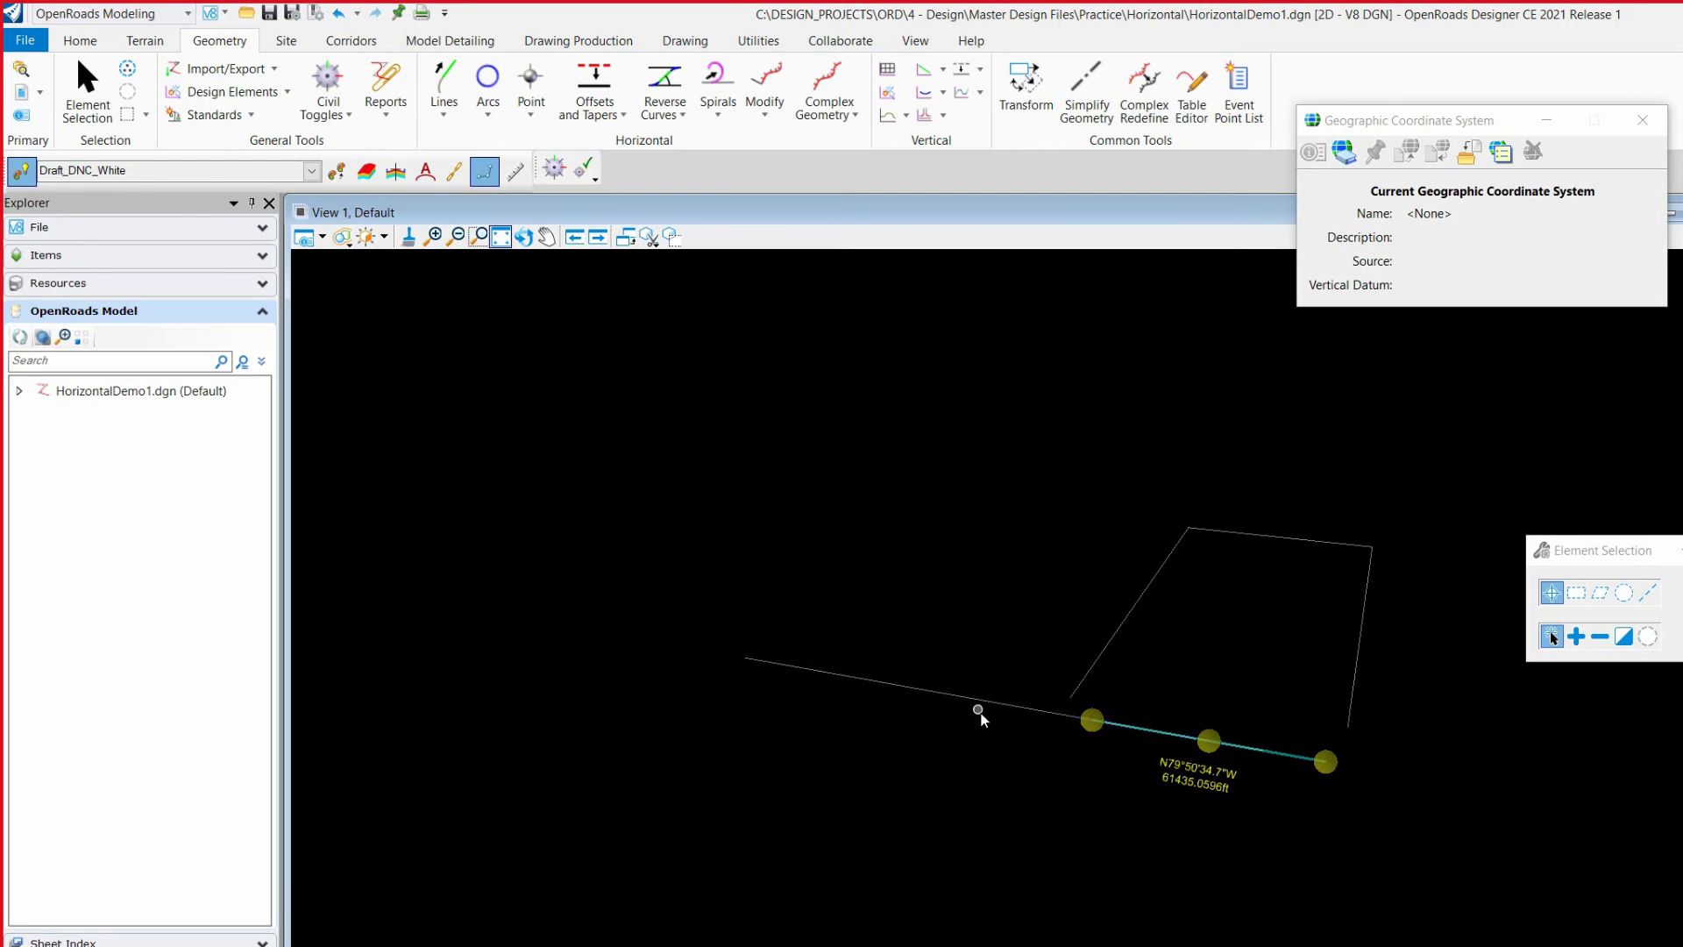
scroll(1317, 772, "up", 3)
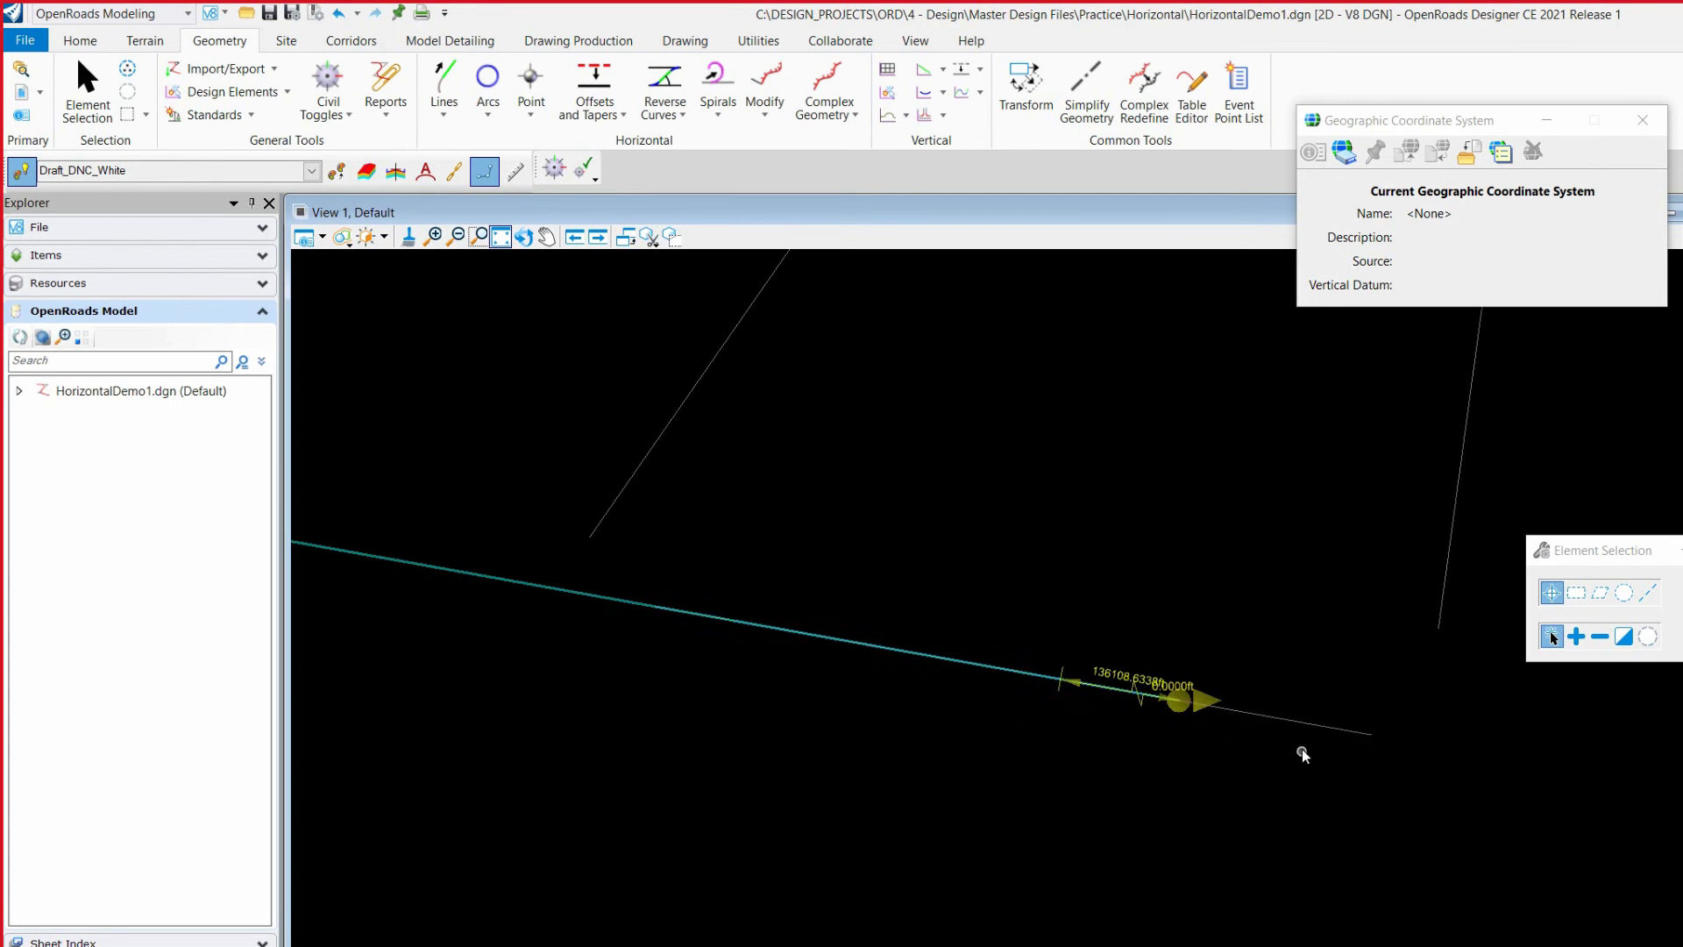
scroll(1390, 708, "down", 3)
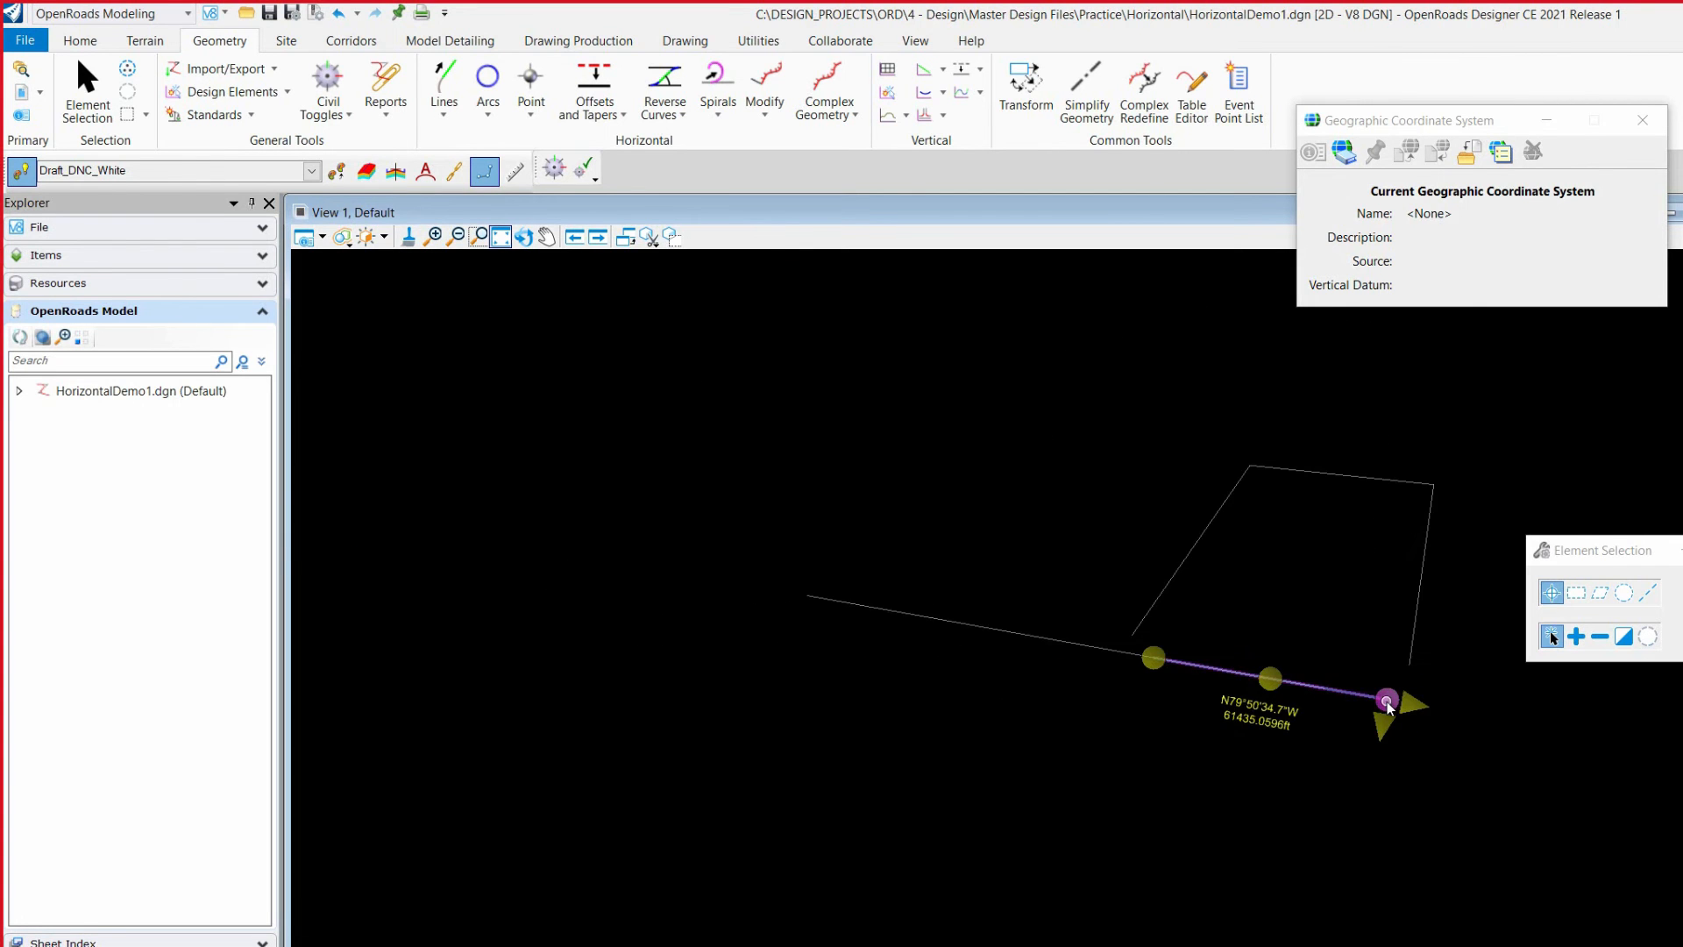
scroll(1320, 685, "up", 3)
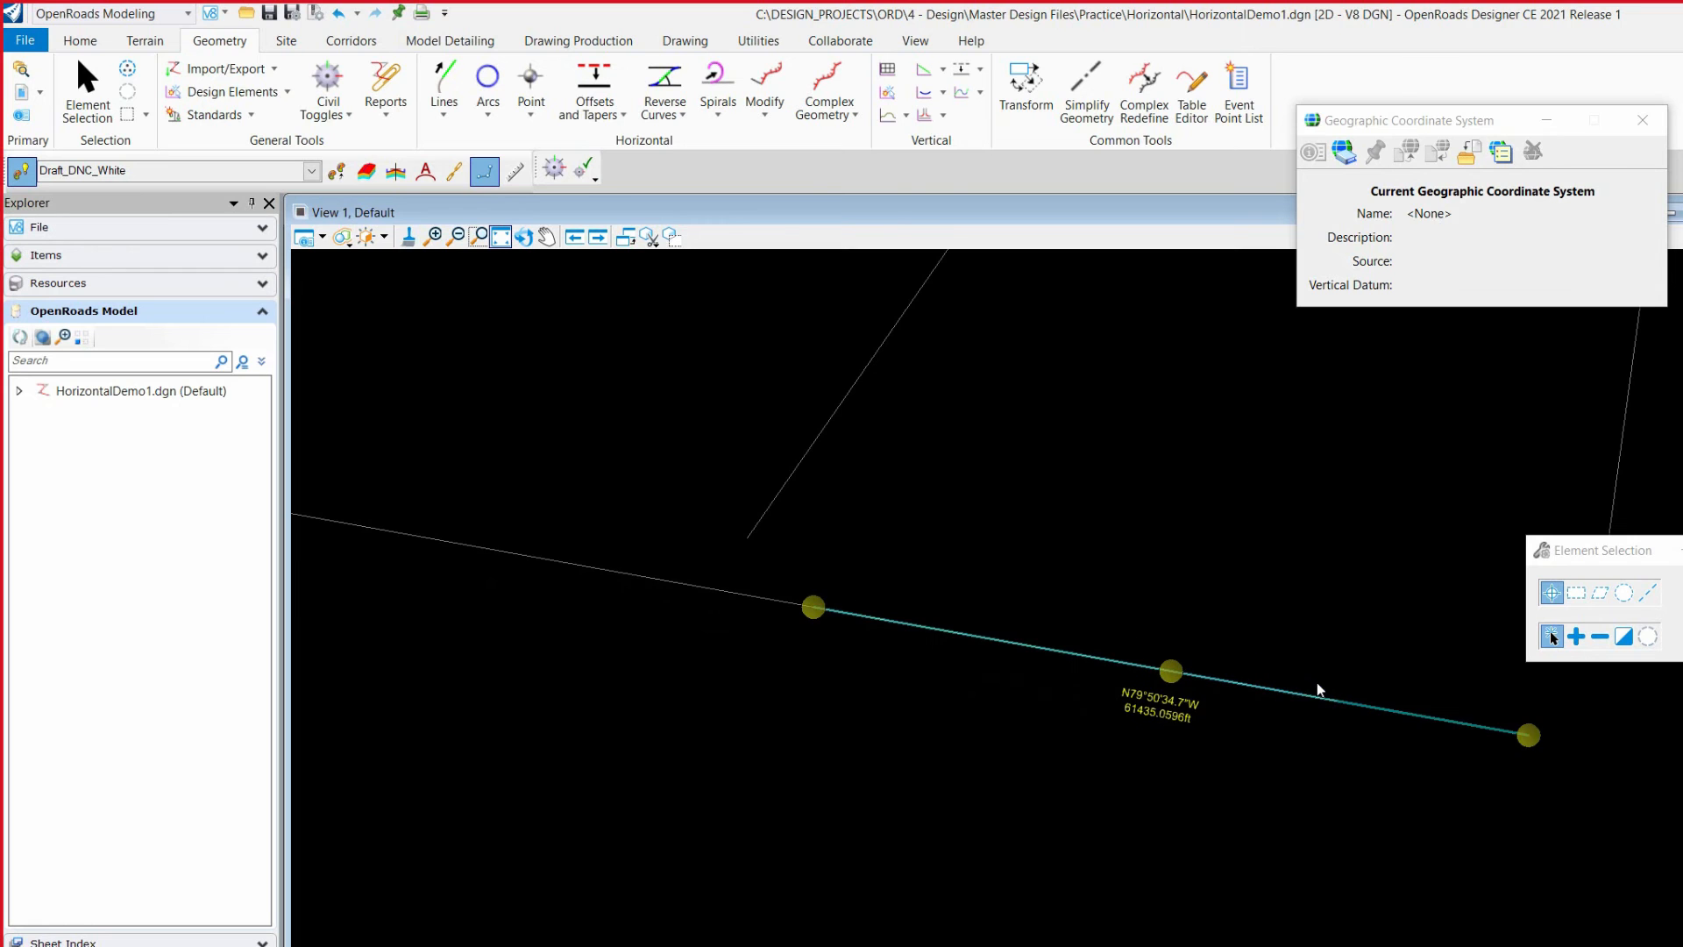
Step: Slide the extended line's start point west along the base line to the base line's end, an offset of about -44,940 ft
left_click(659, 582)
left_click(1361, 702)
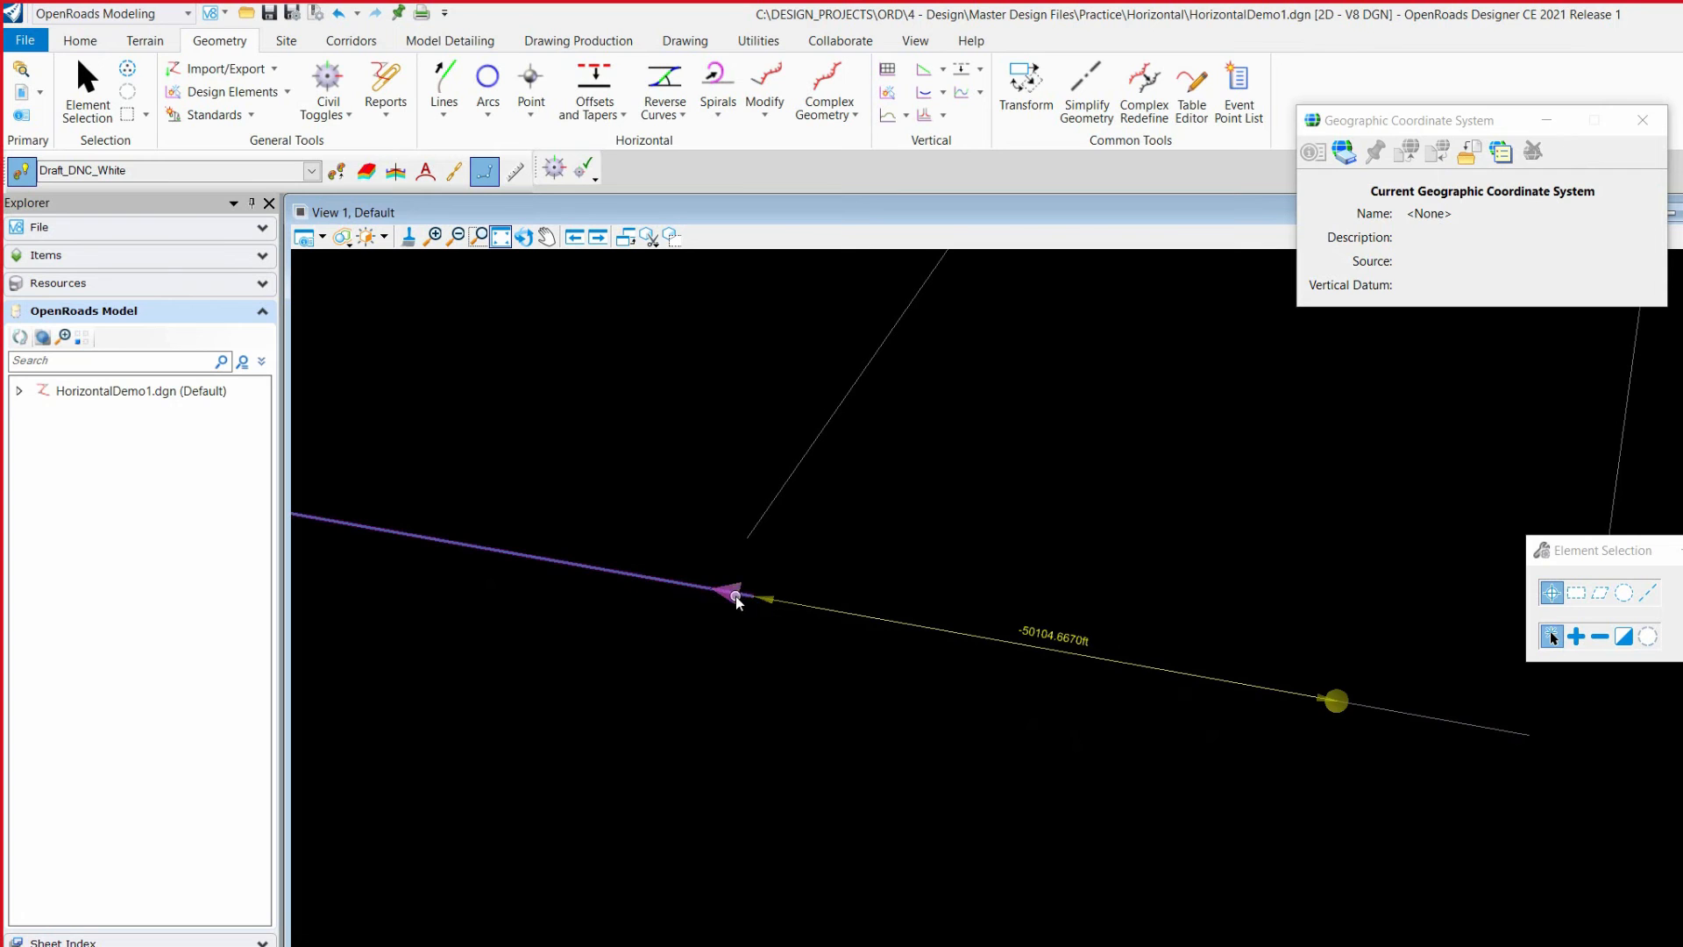
left_click(812, 607)
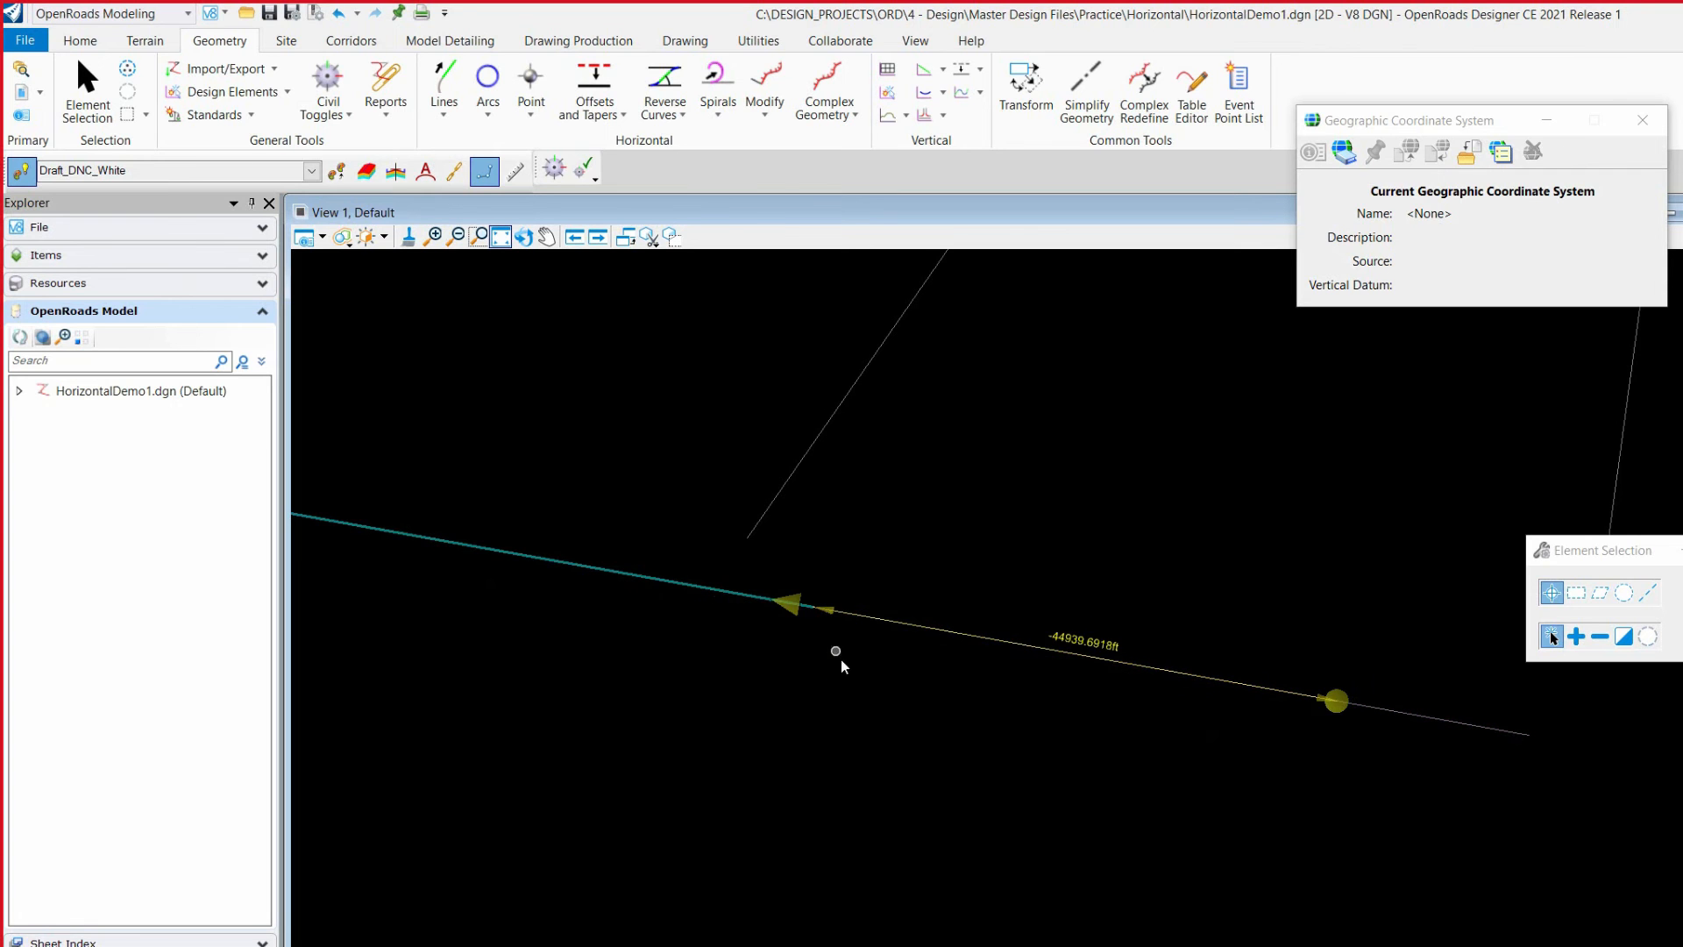
scroll(1251, 707, "down", 2)
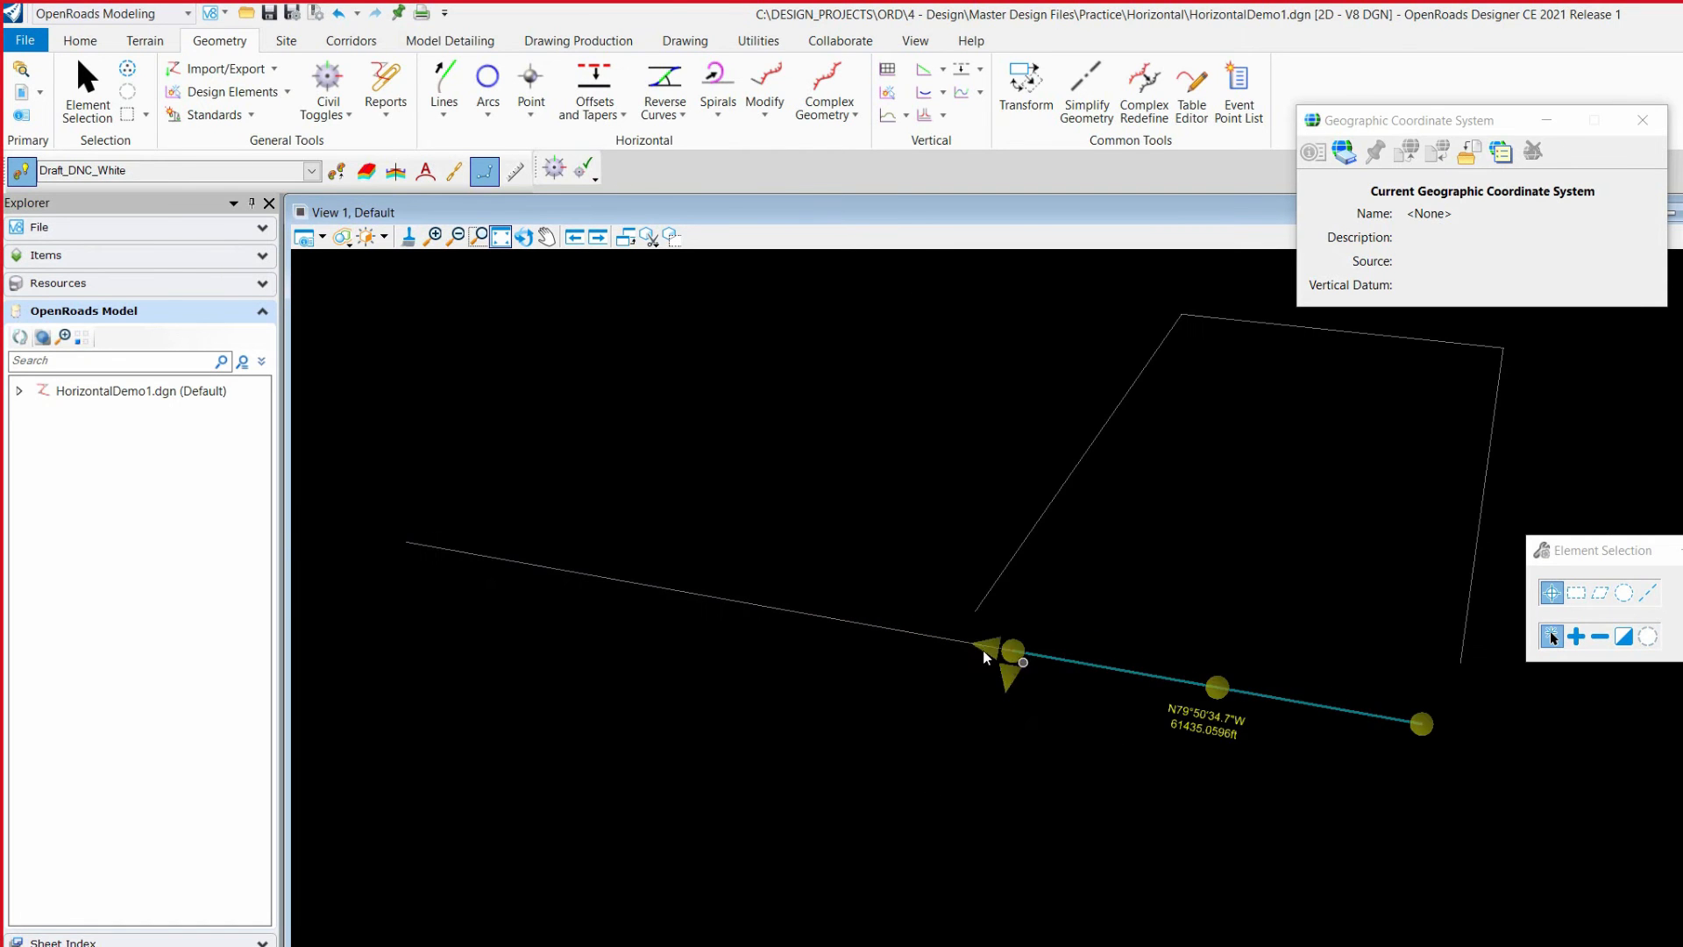
Step: Move the lower base line's west endpoint south, making the line about 62,621 ft long at a bearing of about S73°04'19"W
left_click(1370, 712)
left_click(1395, 723)
left_click(1240, 755)
left_click(1369, 719)
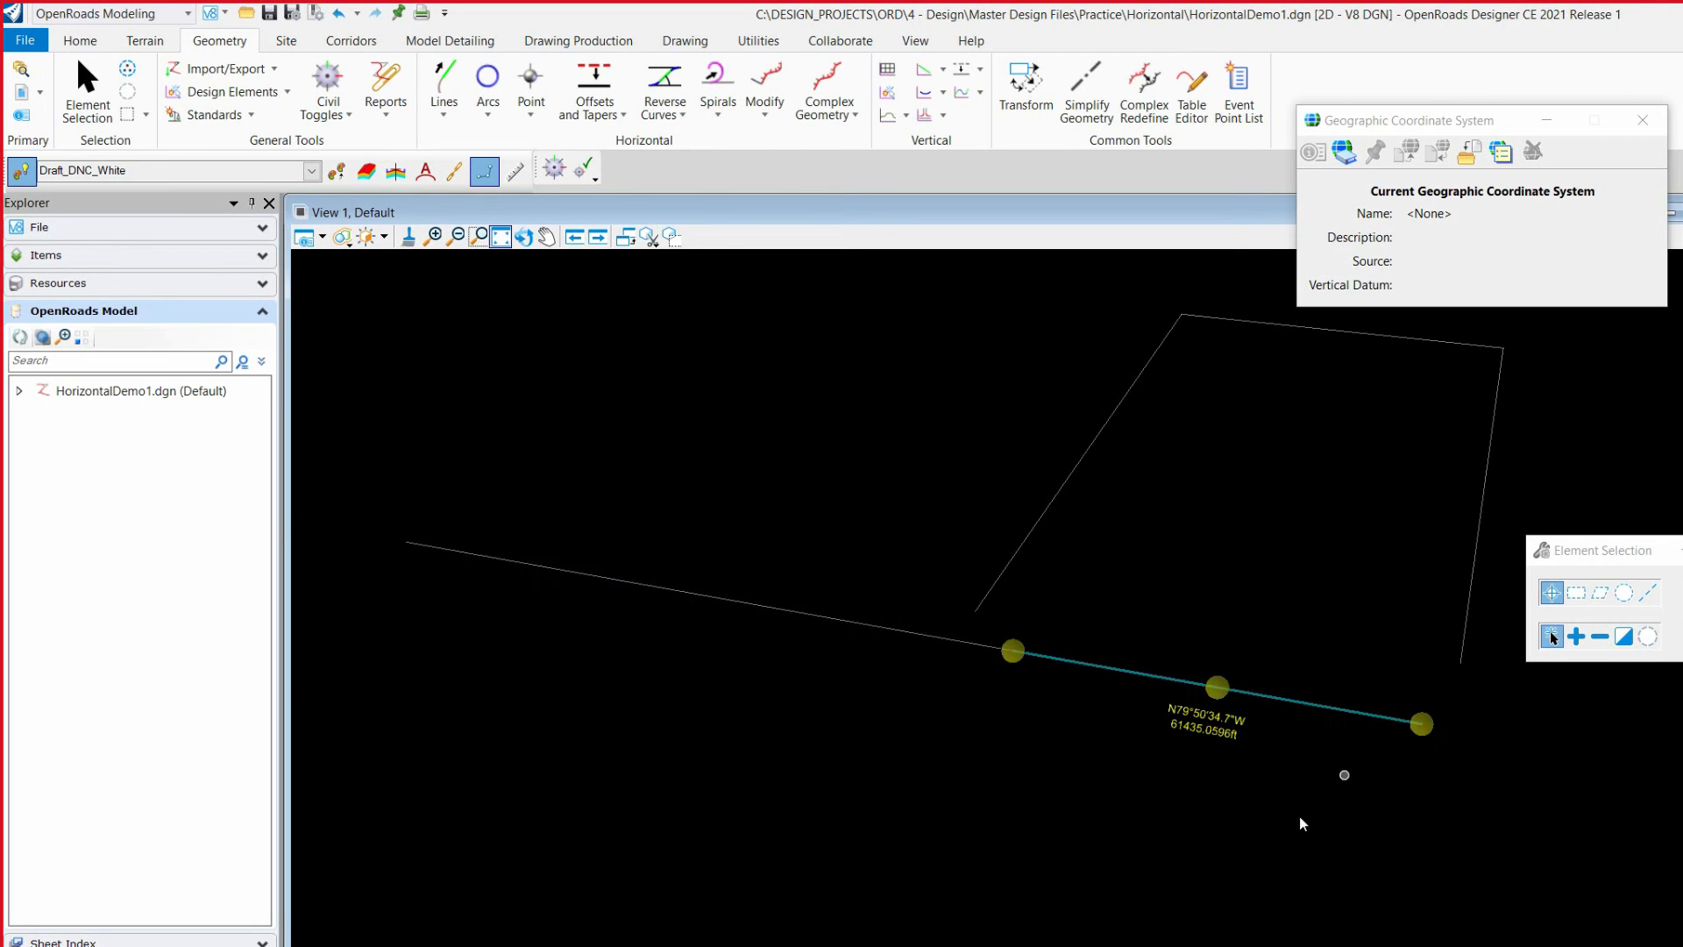
left_click(1013, 651)
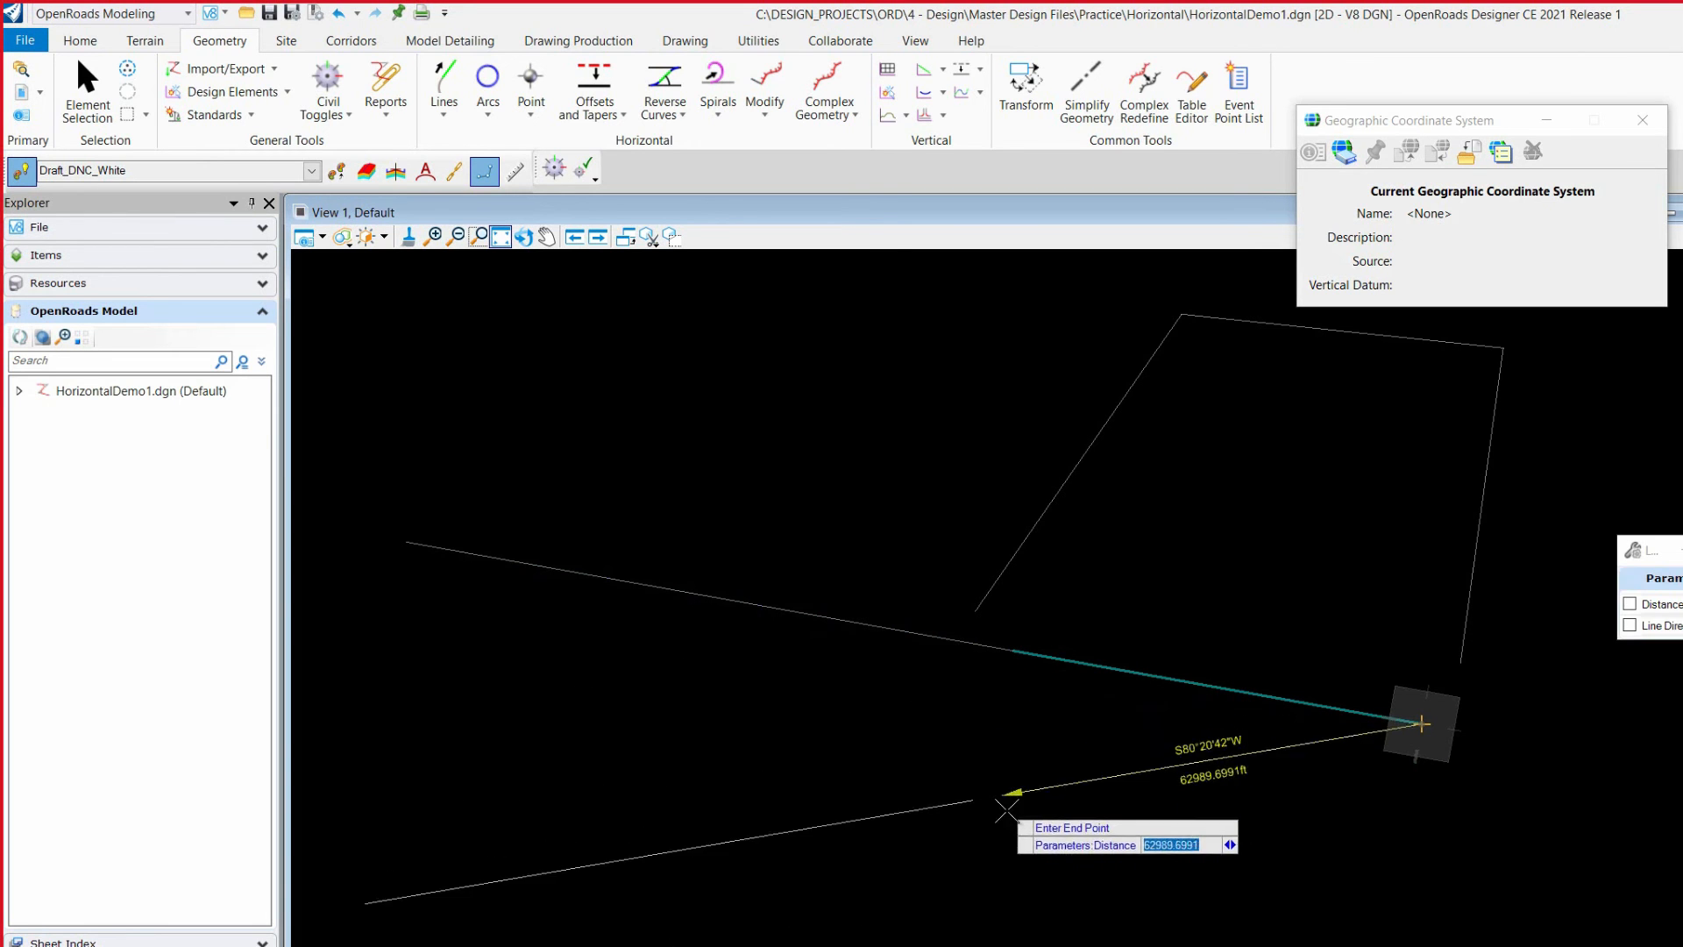
left_click(1017, 847)
scroll(1029, 734, "down", 2)
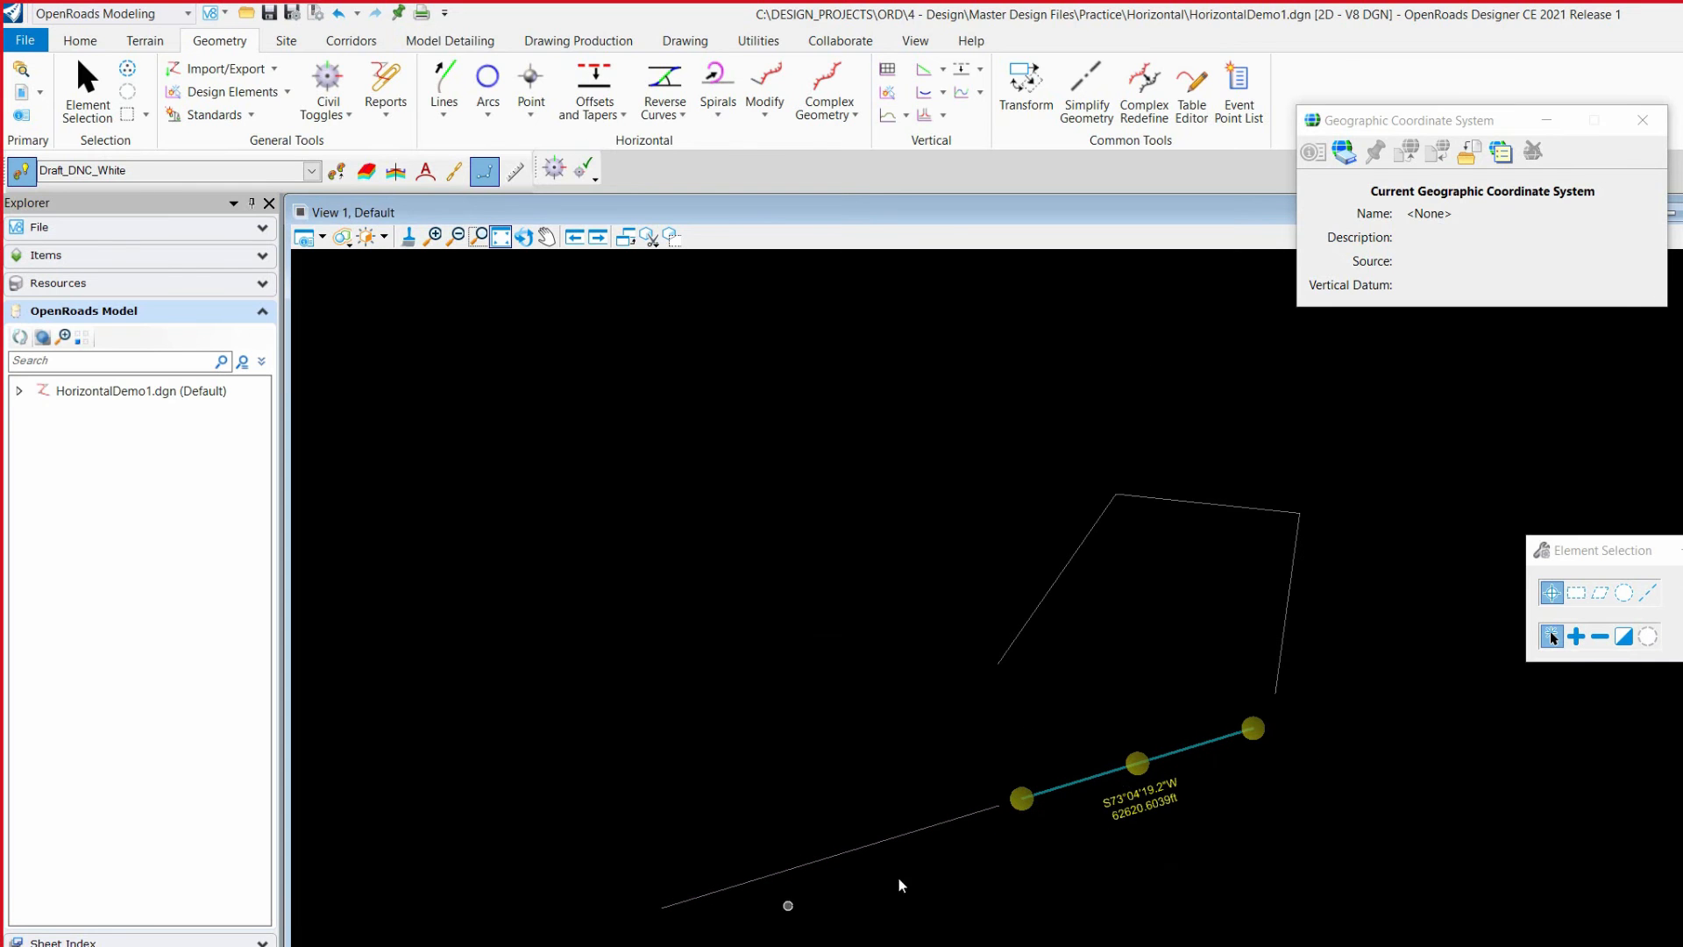
Step: Move the top line's free endpoint northwest, and move the left line's upper endpoint west so the left line is about 48,157 ft long
left_click(1194, 500)
left_click_drag(1301, 514, 1192, 350)
left_click(1192, 597)
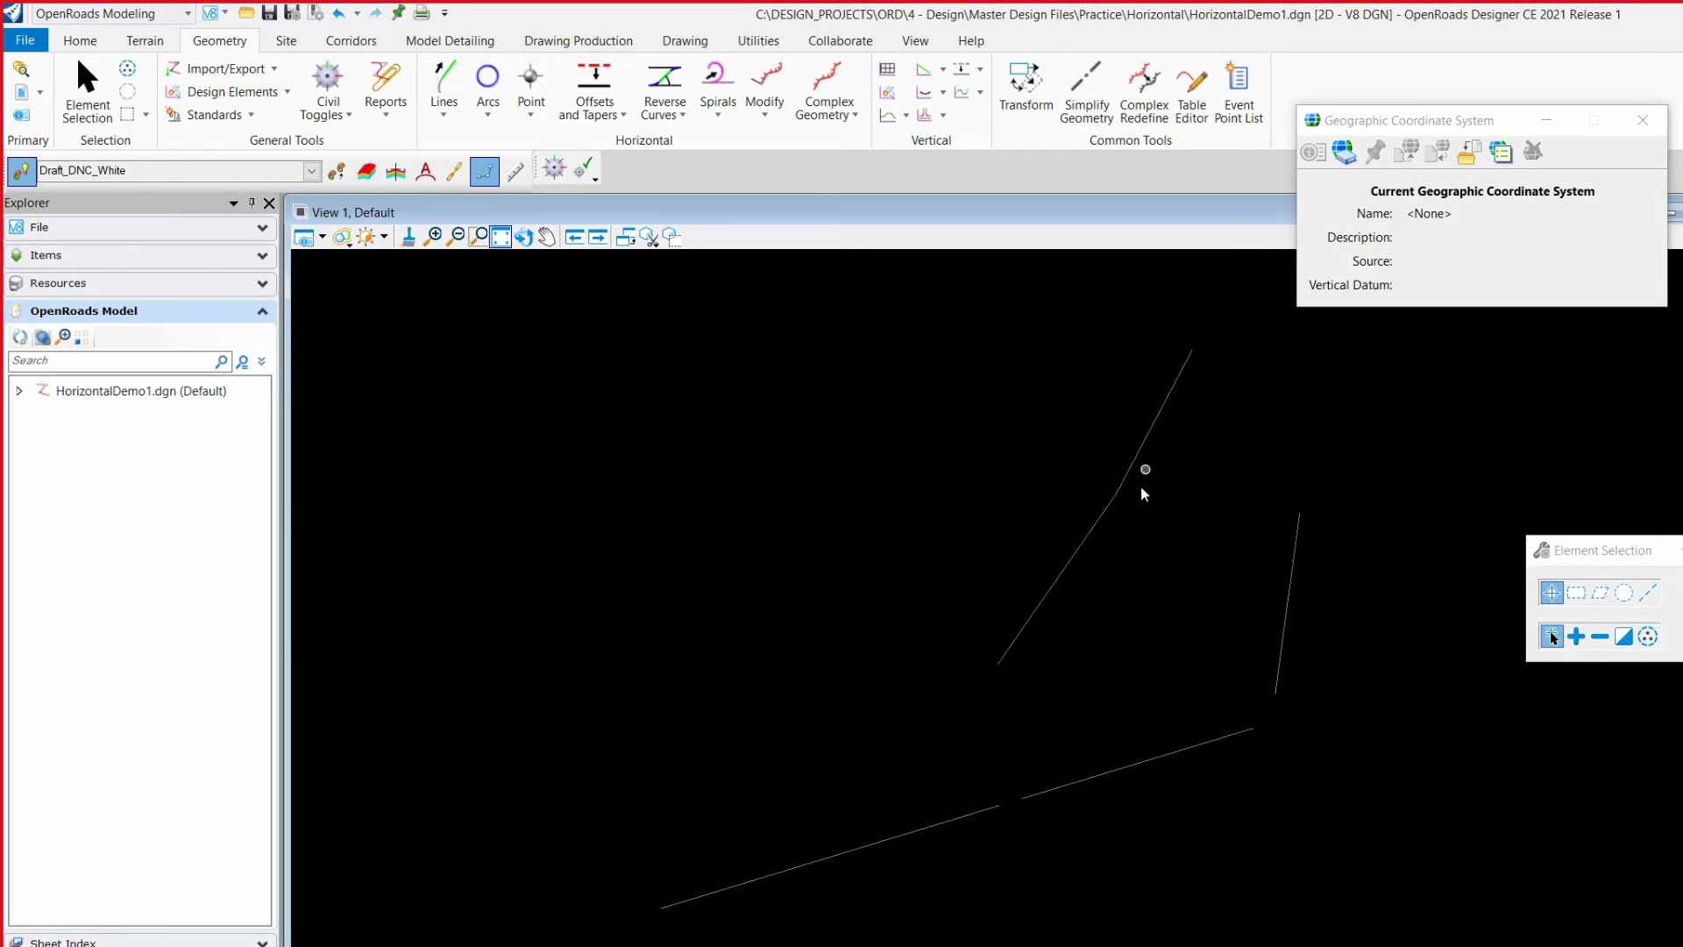
left_click(1080, 541)
left_click_drag(1113, 494, 993, 478)
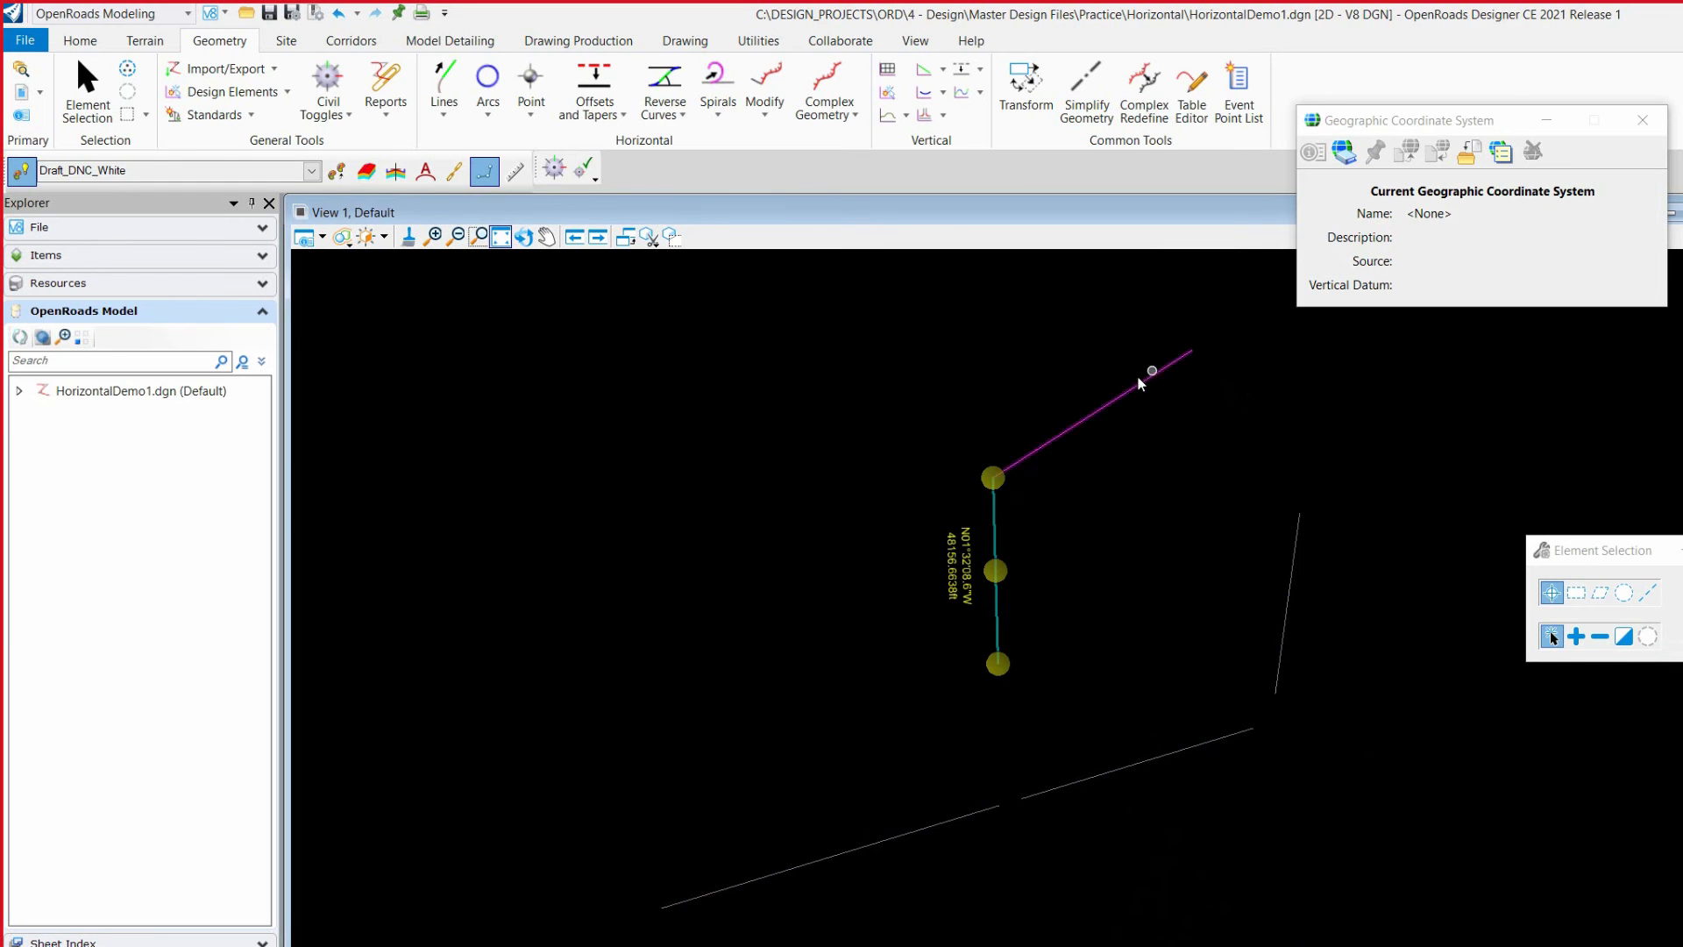
Step: Move the whole lower base line south and slightly east by its midpoint
left_click(989, 828)
left_click(1056, 788)
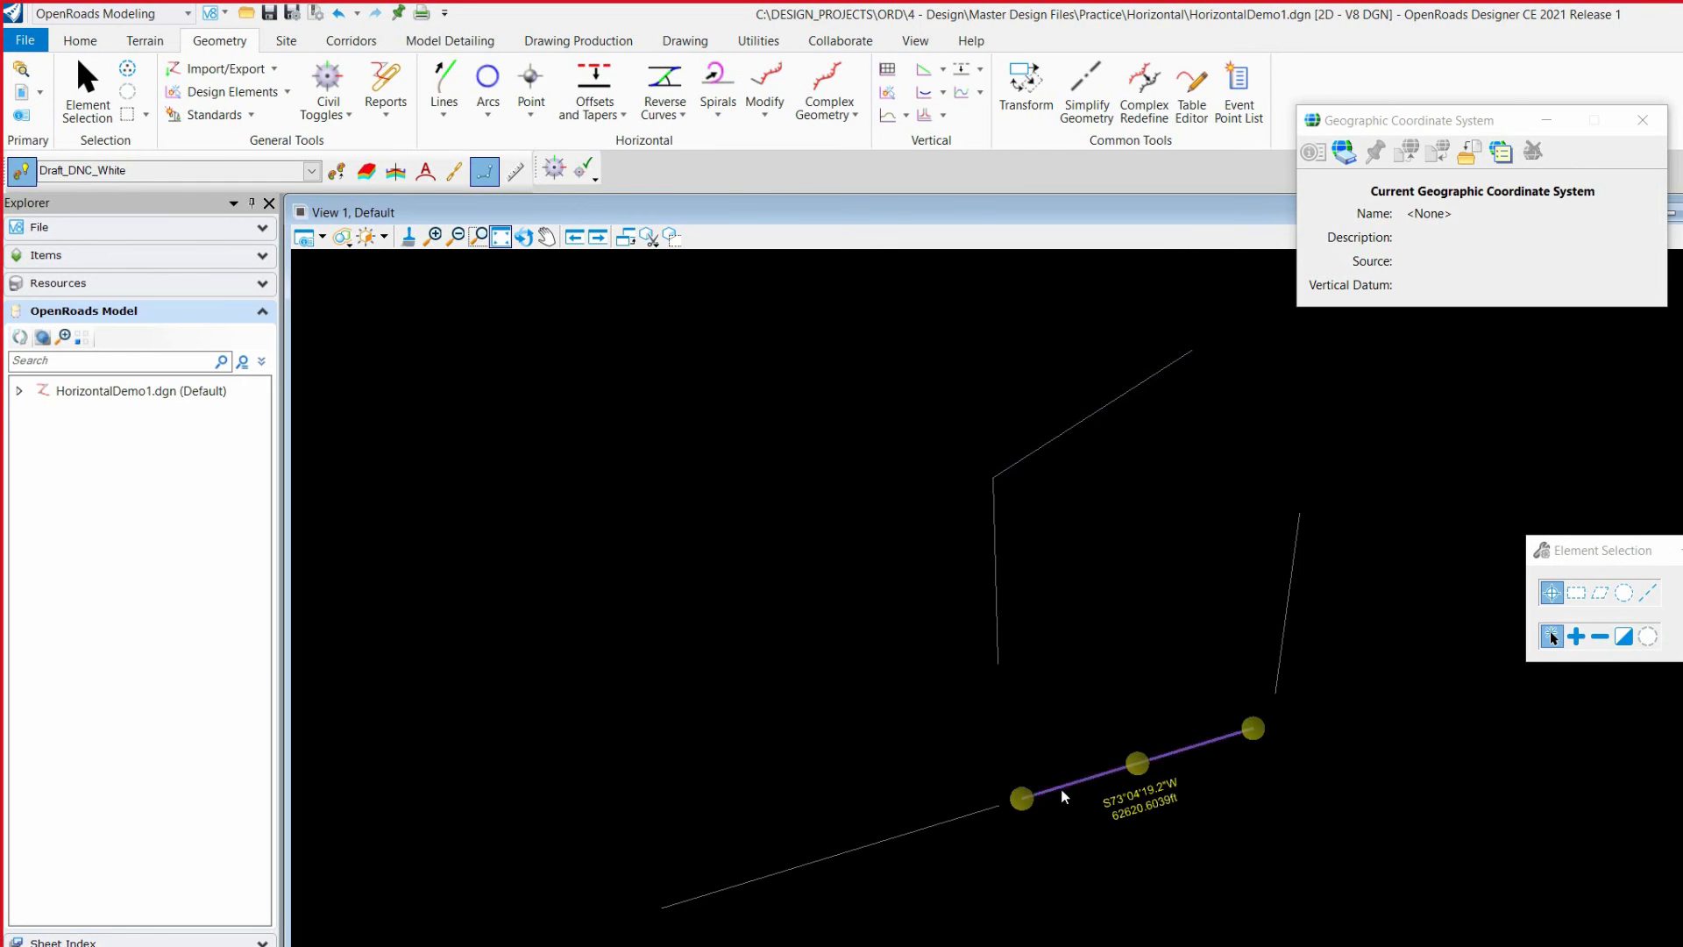
left_click(1139, 762)
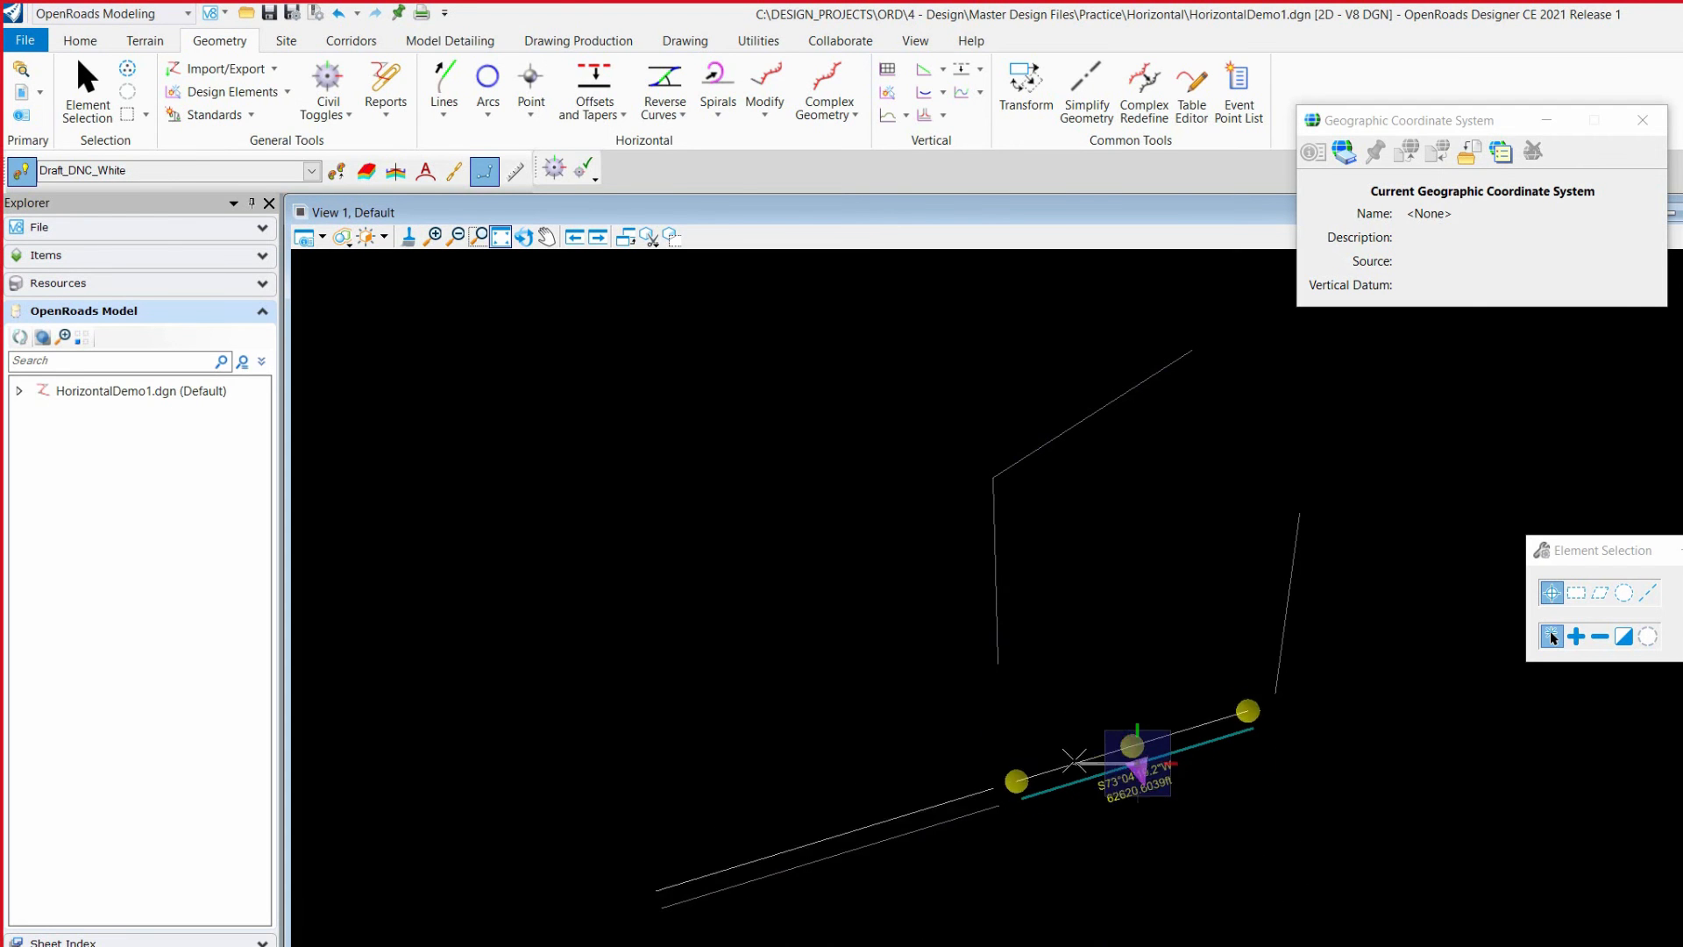
left_click(1173, 879)
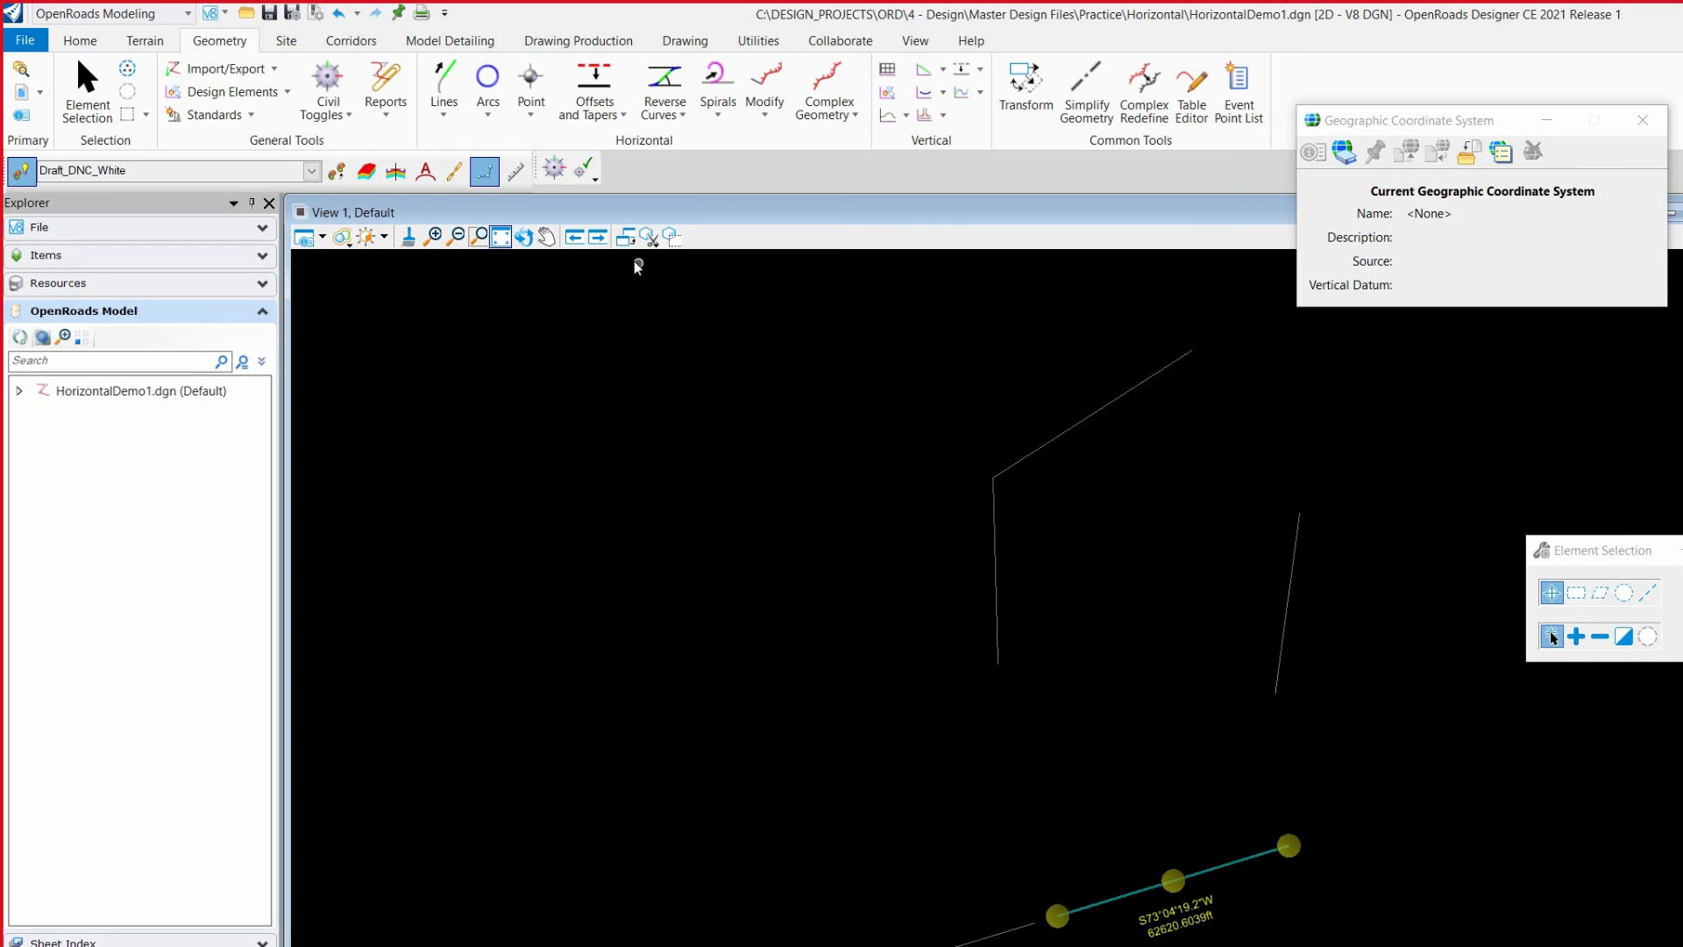
left_click(444, 105)
mouse_move(538, 224)
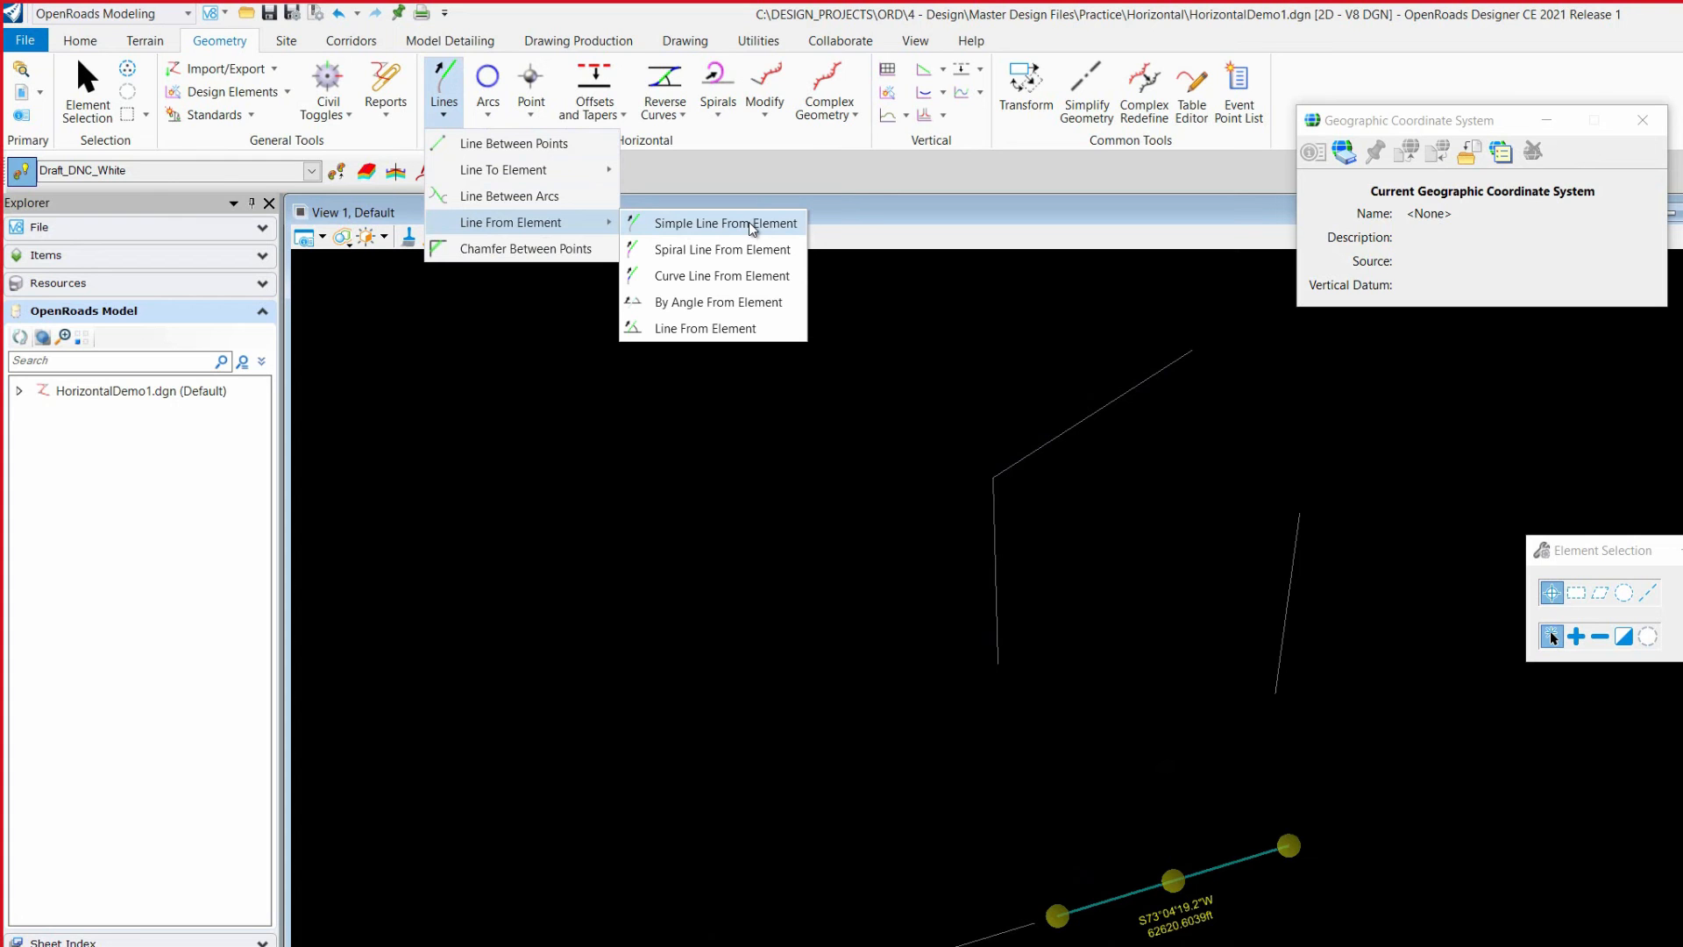
left_click(749, 223)
scroll(928, 536, "down", 1)
scroll(1036, 729, "up", 1)
scroll(1020, 794, "down", 1)
scroll(992, 682, "up", 1)
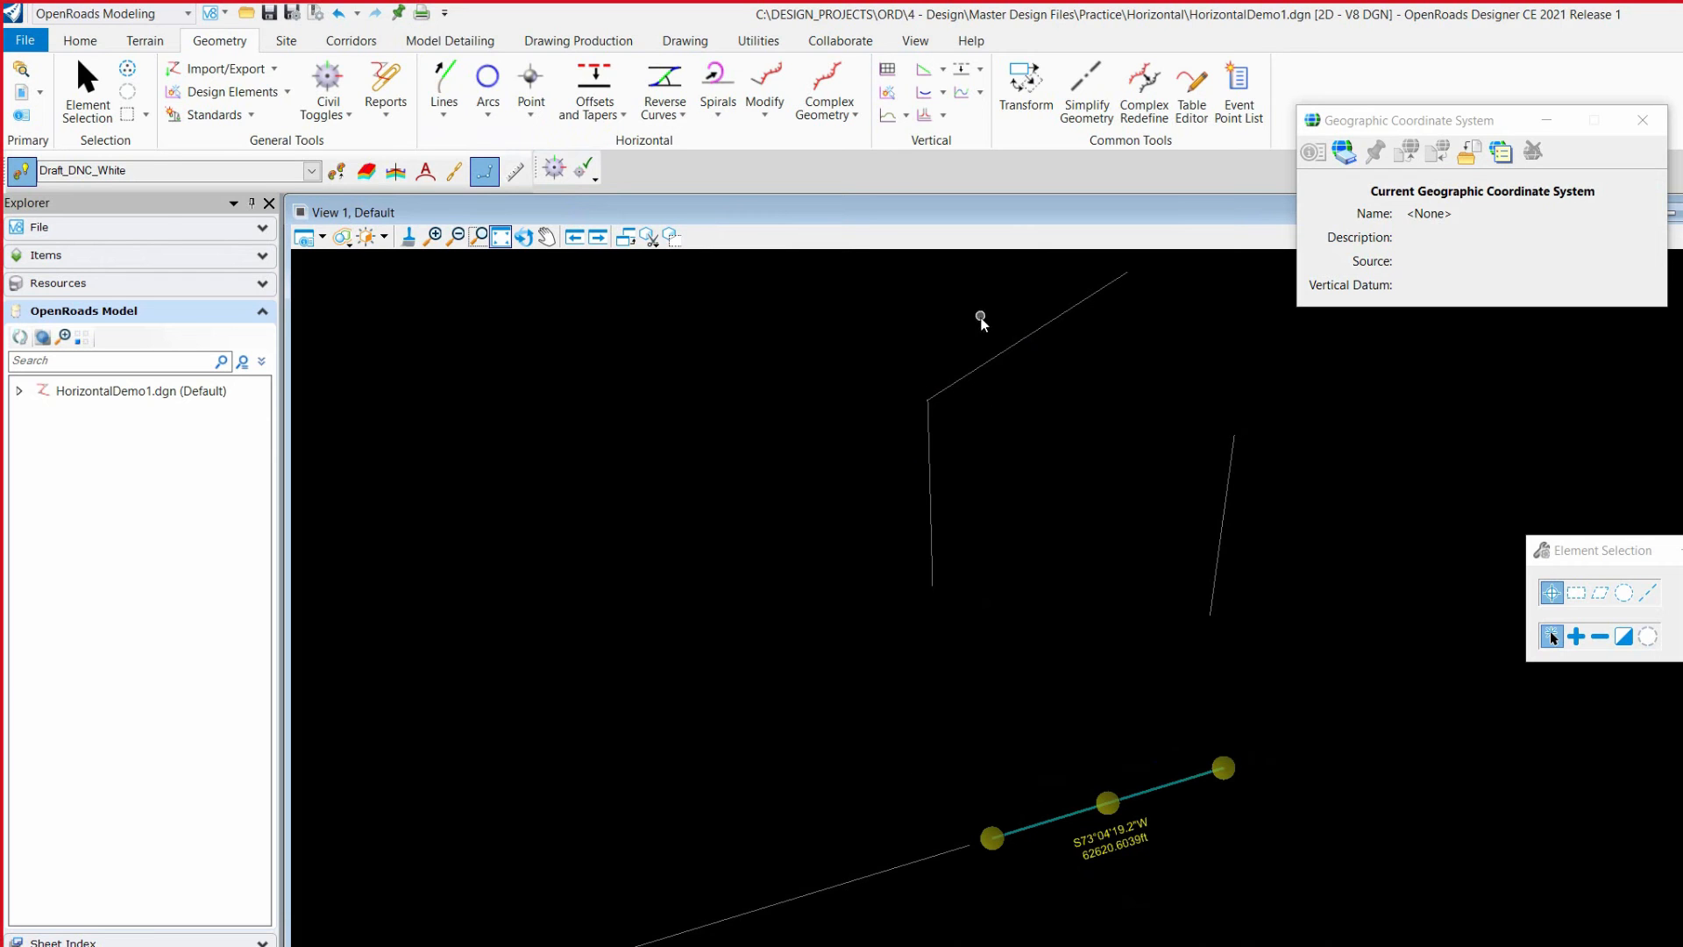
Step: Select the top line, the extended line and the left line in turn to compare their handles and dimensions
left_click(1017, 341)
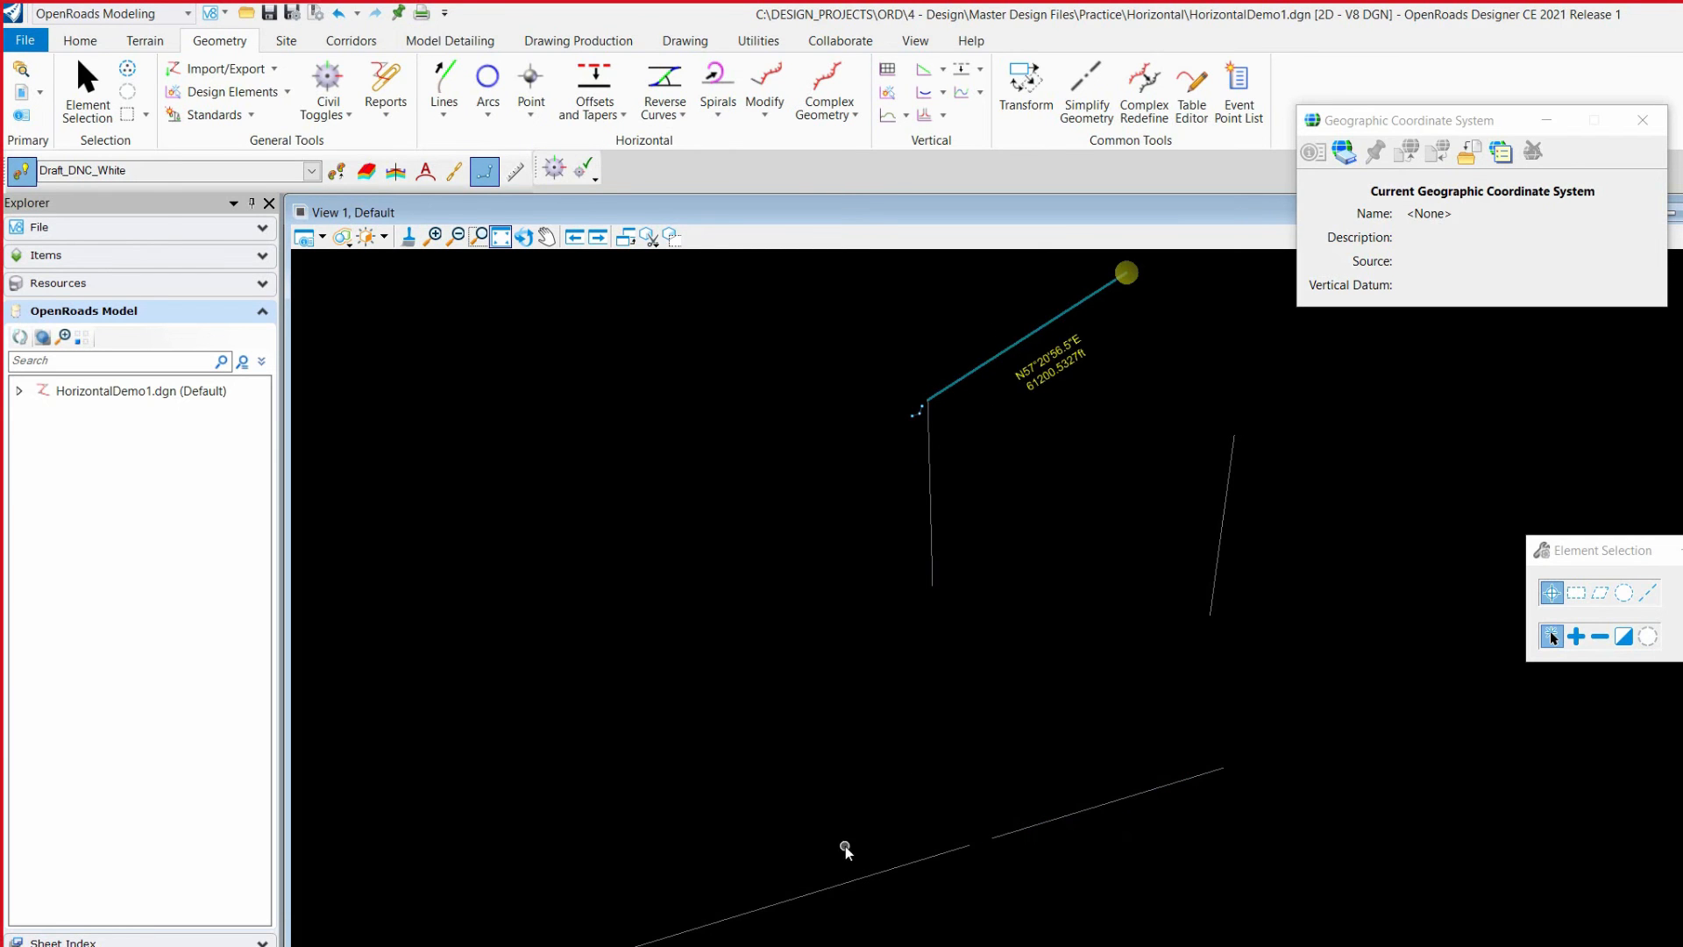
left_click(839, 880)
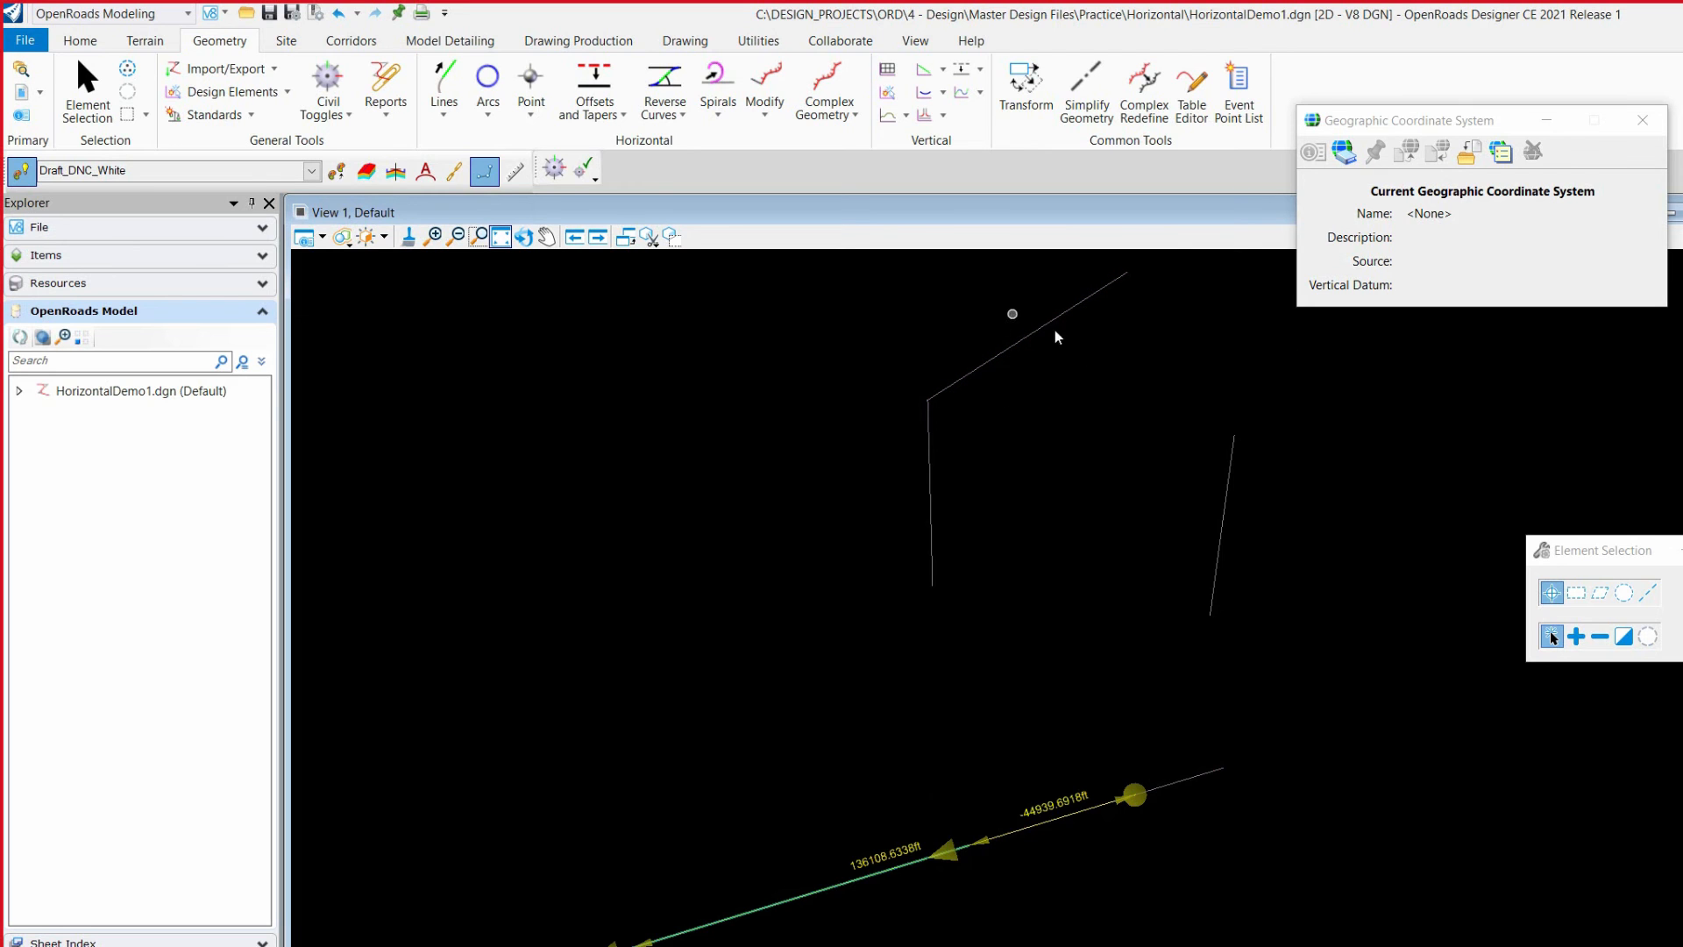
left_click(833, 681)
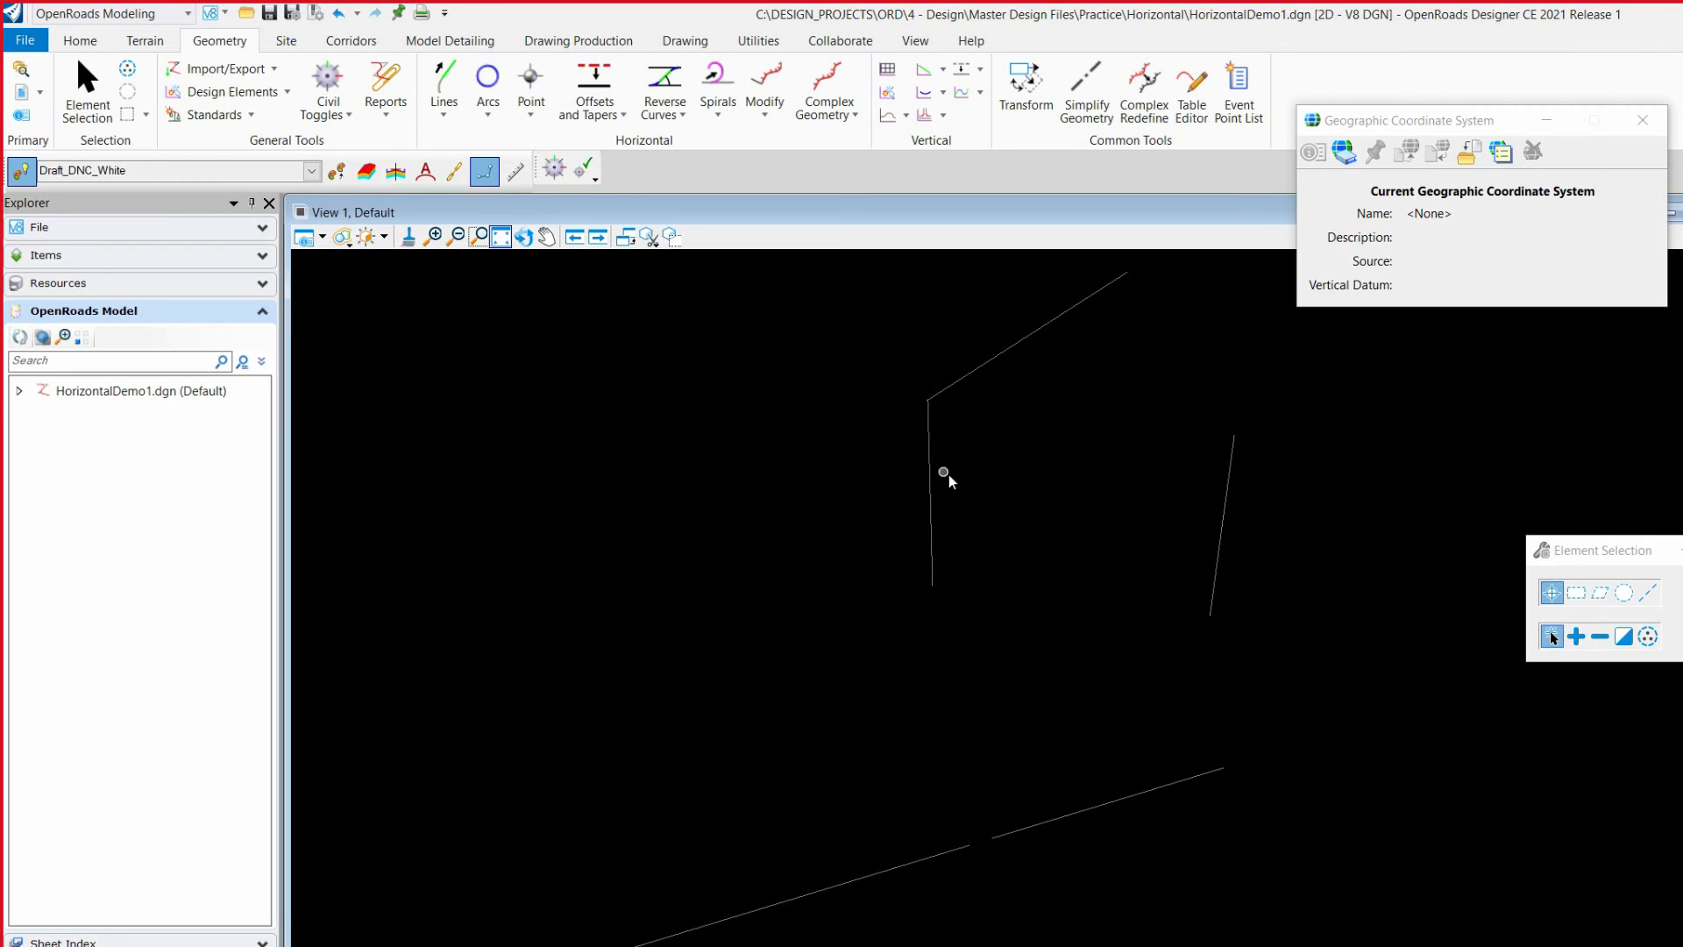
left_click(931, 494)
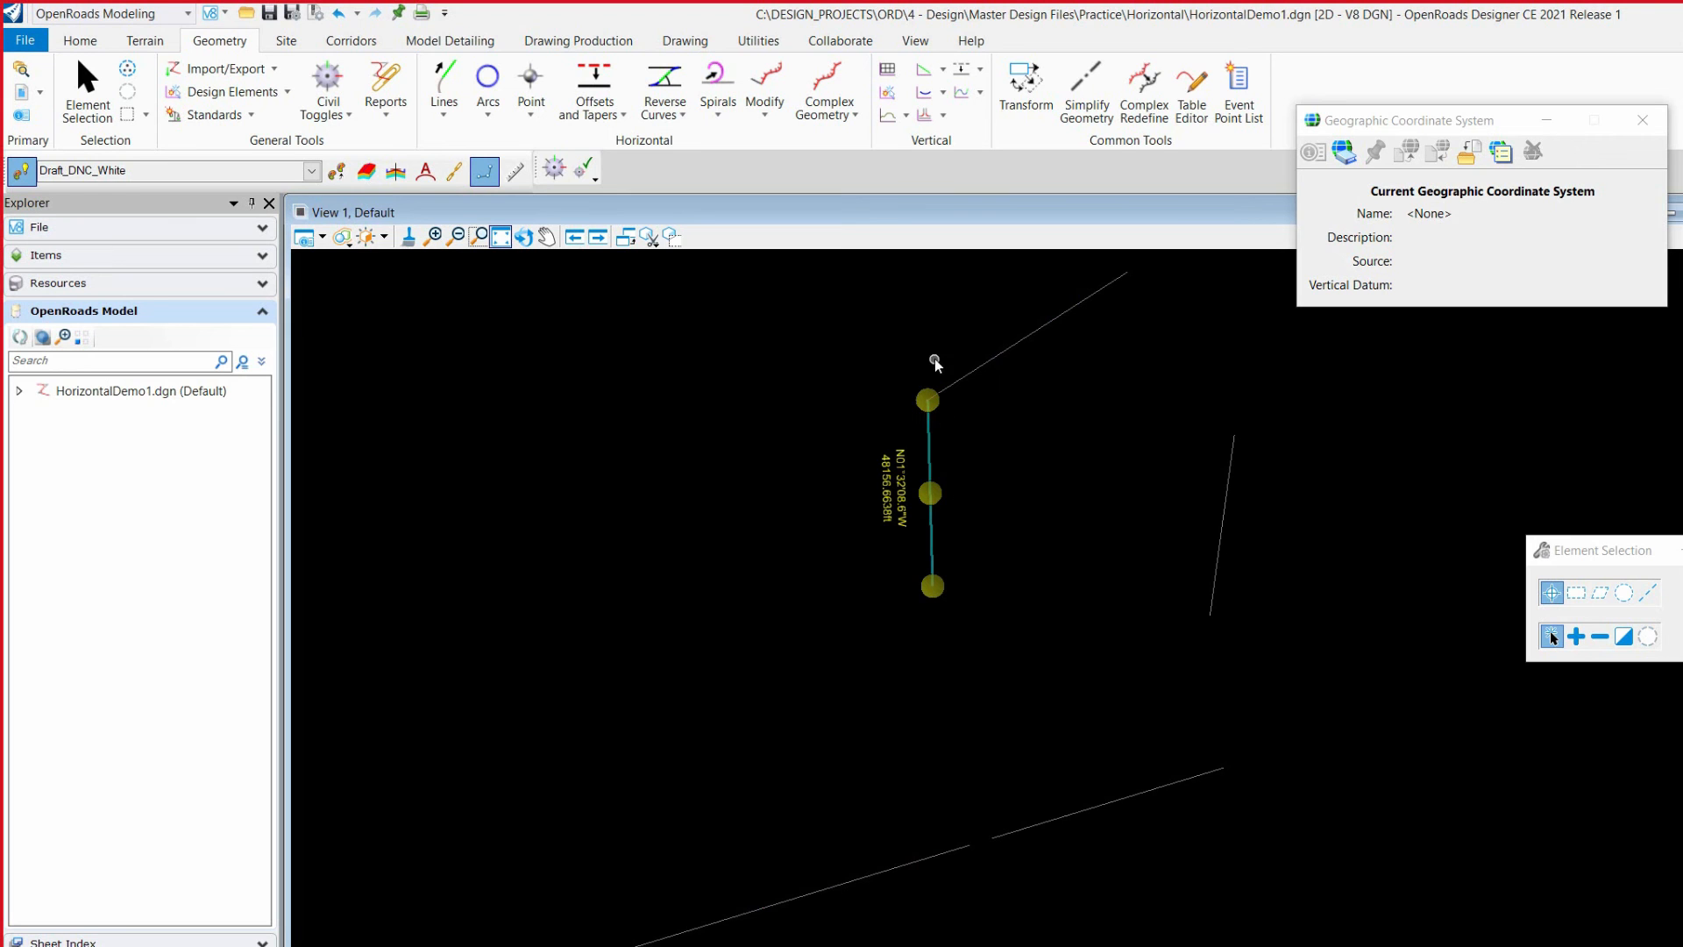
left_click(1022, 337)
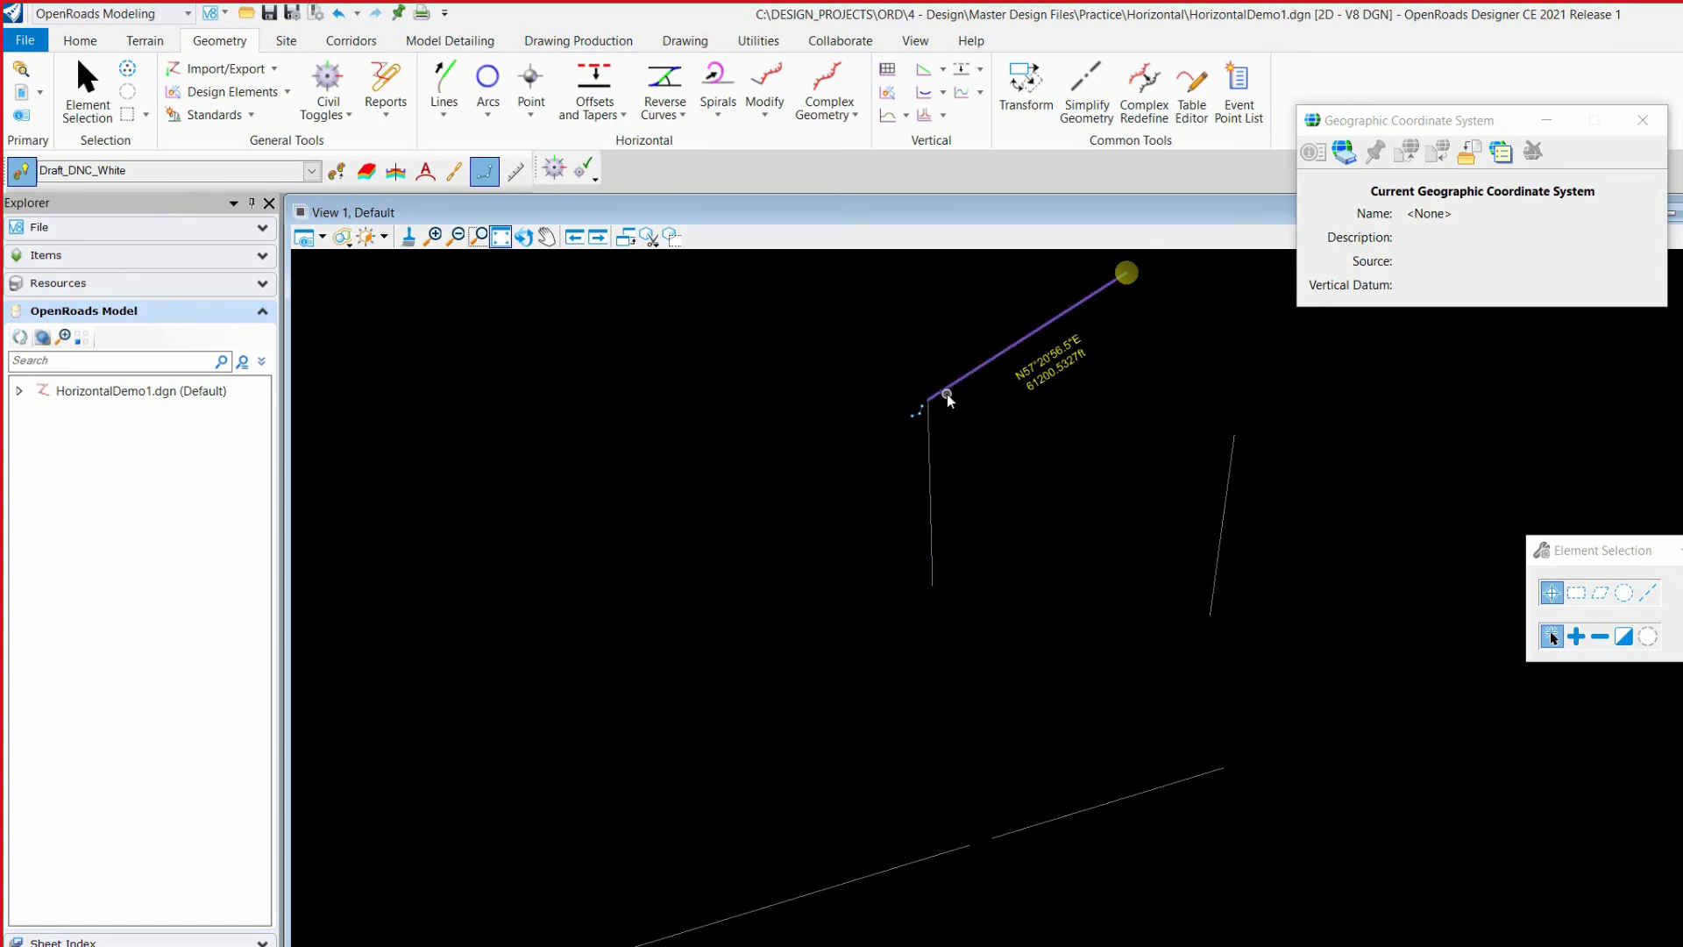
Step: Move the lower base line south by its midpoint, and move the left line's upper endpoint to the northwest
left_click(1056, 821)
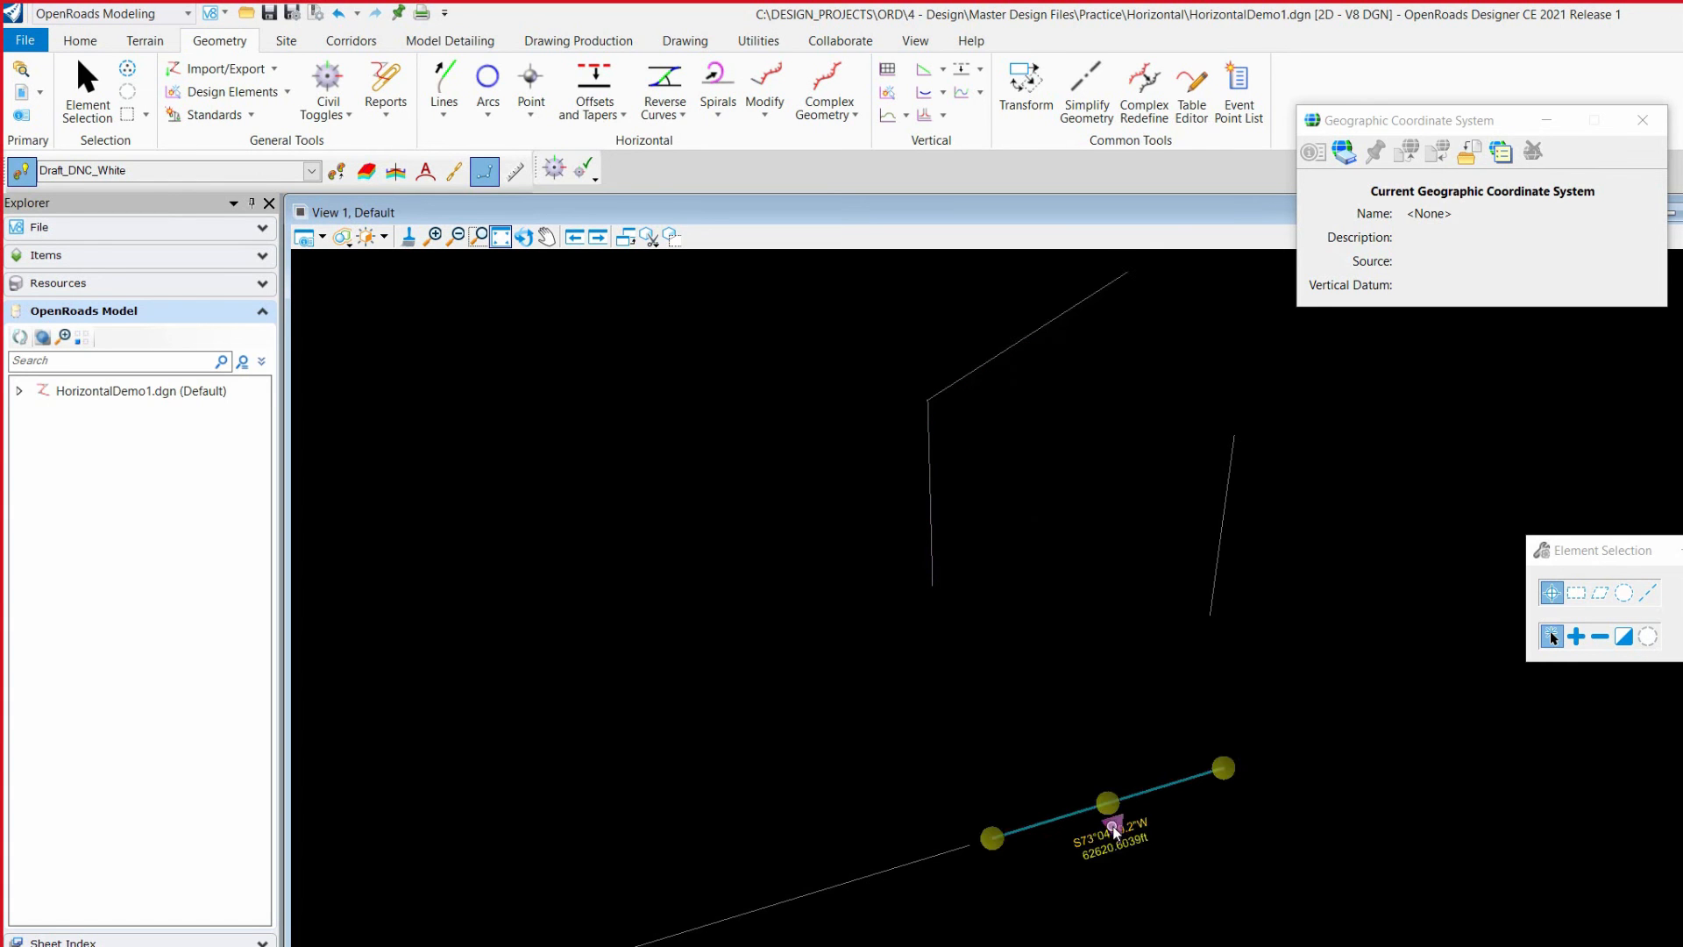
left_click_drag(1108, 804, 1093, 858)
left_click(994, 364)
left_click(975, 375)
left_click(934, 455)
left_click_drag(924, 420, 808, 355)
left_click(1042, 549)
Step: Set the top line's bearing to N50°00'00.0"E
scroll(1087, 450, "down", 1)
scroll(1029, 387, "up", 1)
scroll(1177, 528, "down", 1)
left_click(1106, 419)
scroll(1101, 405, "up", 2)
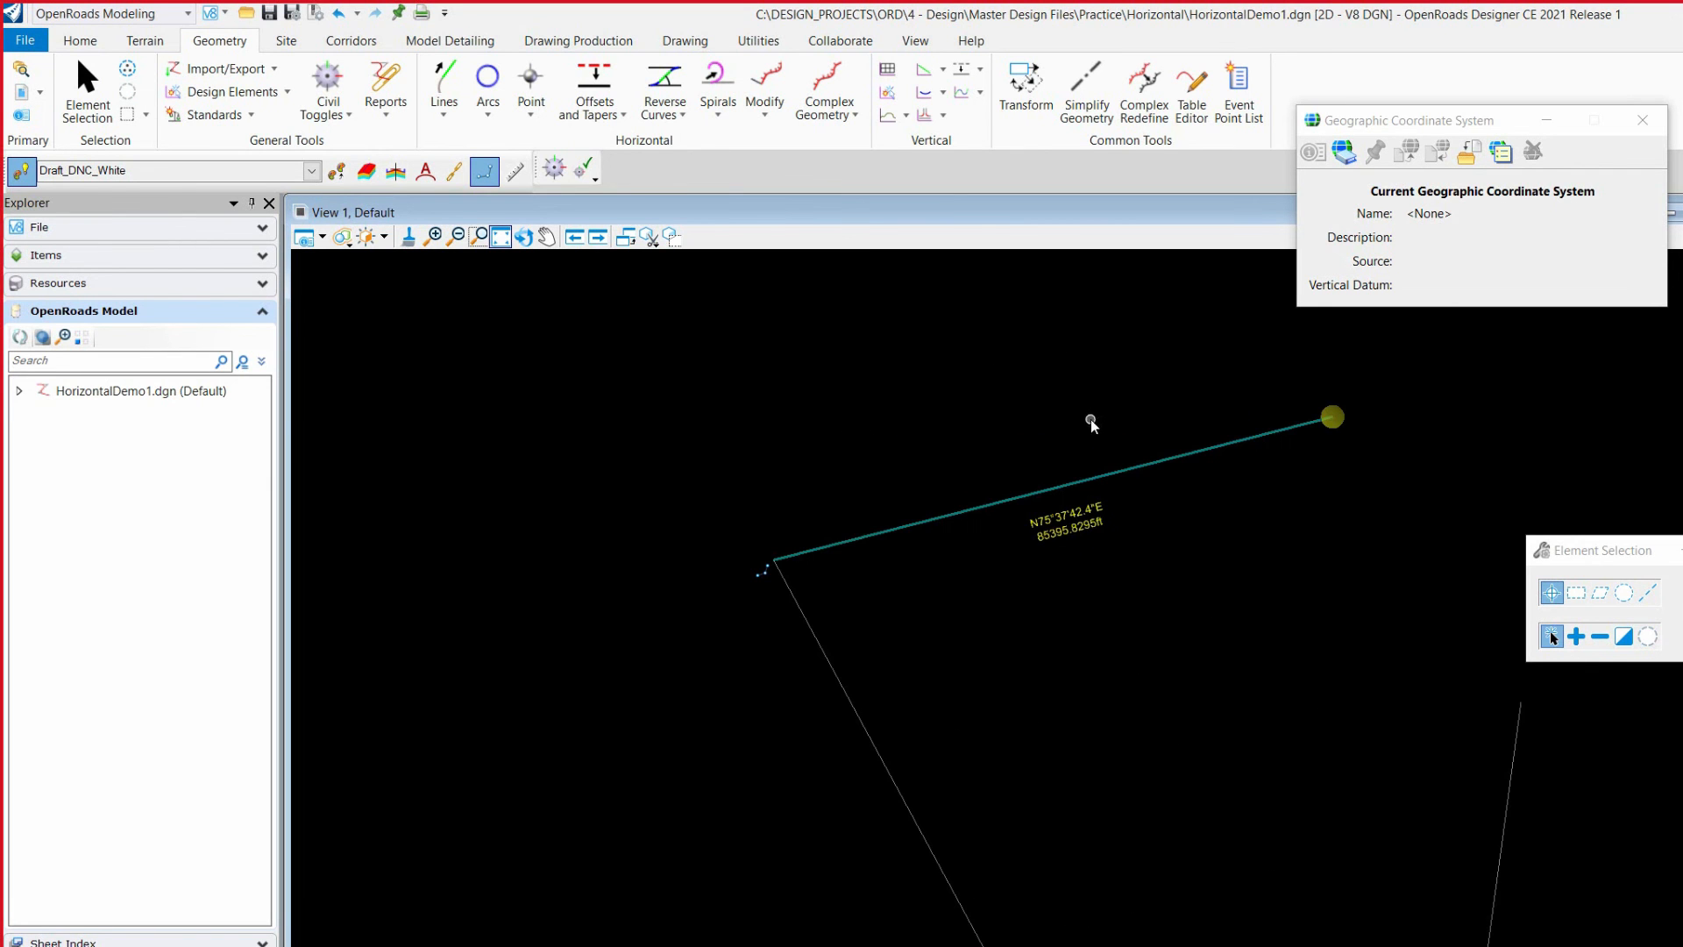
left_click(1047, 517)
type("45")
key("Return")
Step: Move the left line's upper endpoint farther northwest, making the line about 124,395 ft long at a bearing of about N35°51'09"W
scroll(1015, 507, "down", 5)
left_click(961, 576)
left_click(935, 525)
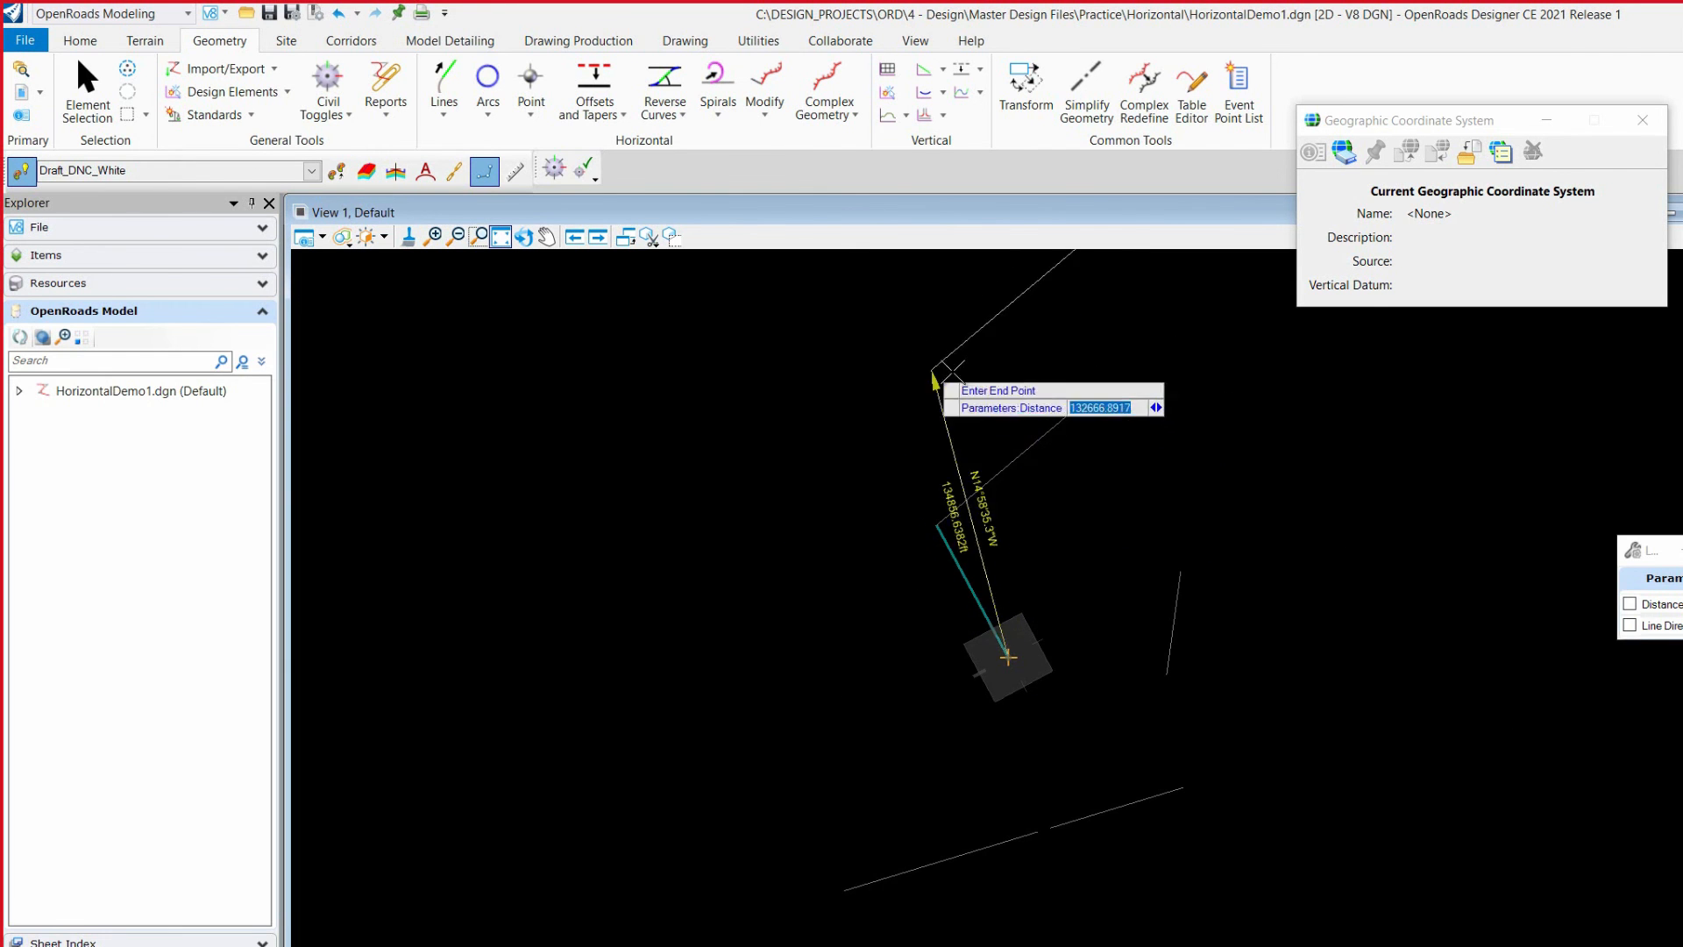
left_click(851, 438)
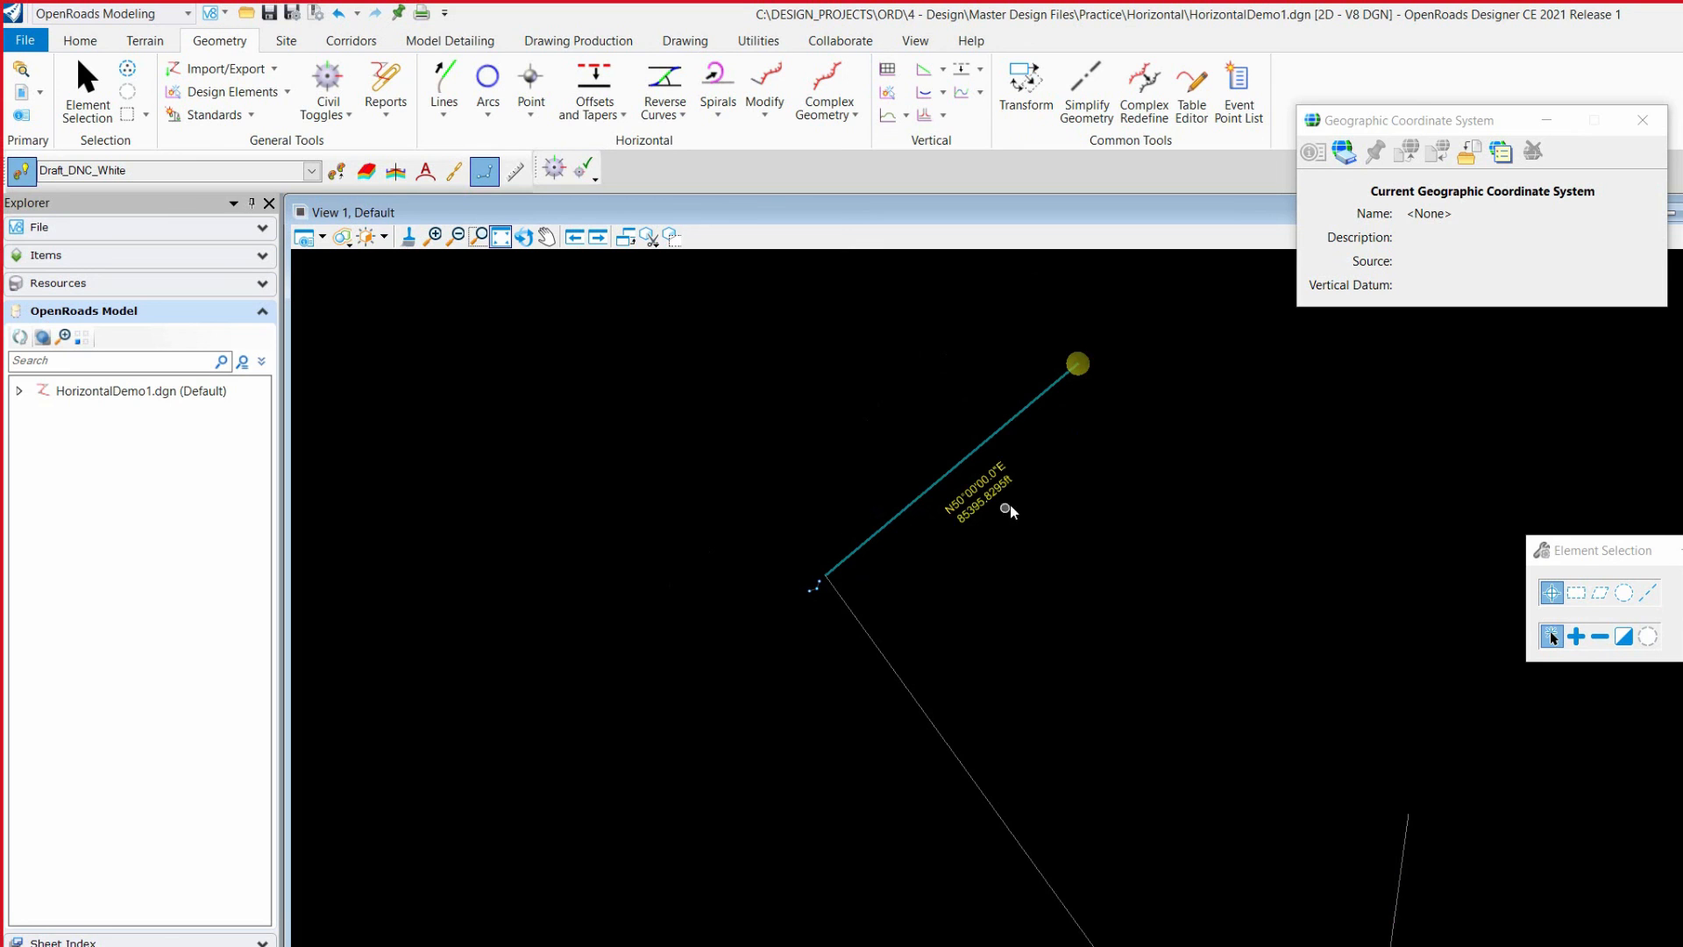
Step: Move the left line's upper endpoint east, making the line about 104,760 ft long at a bearing of about N14°30'39"W
left_click(971, 506)
left_click(922, 593)
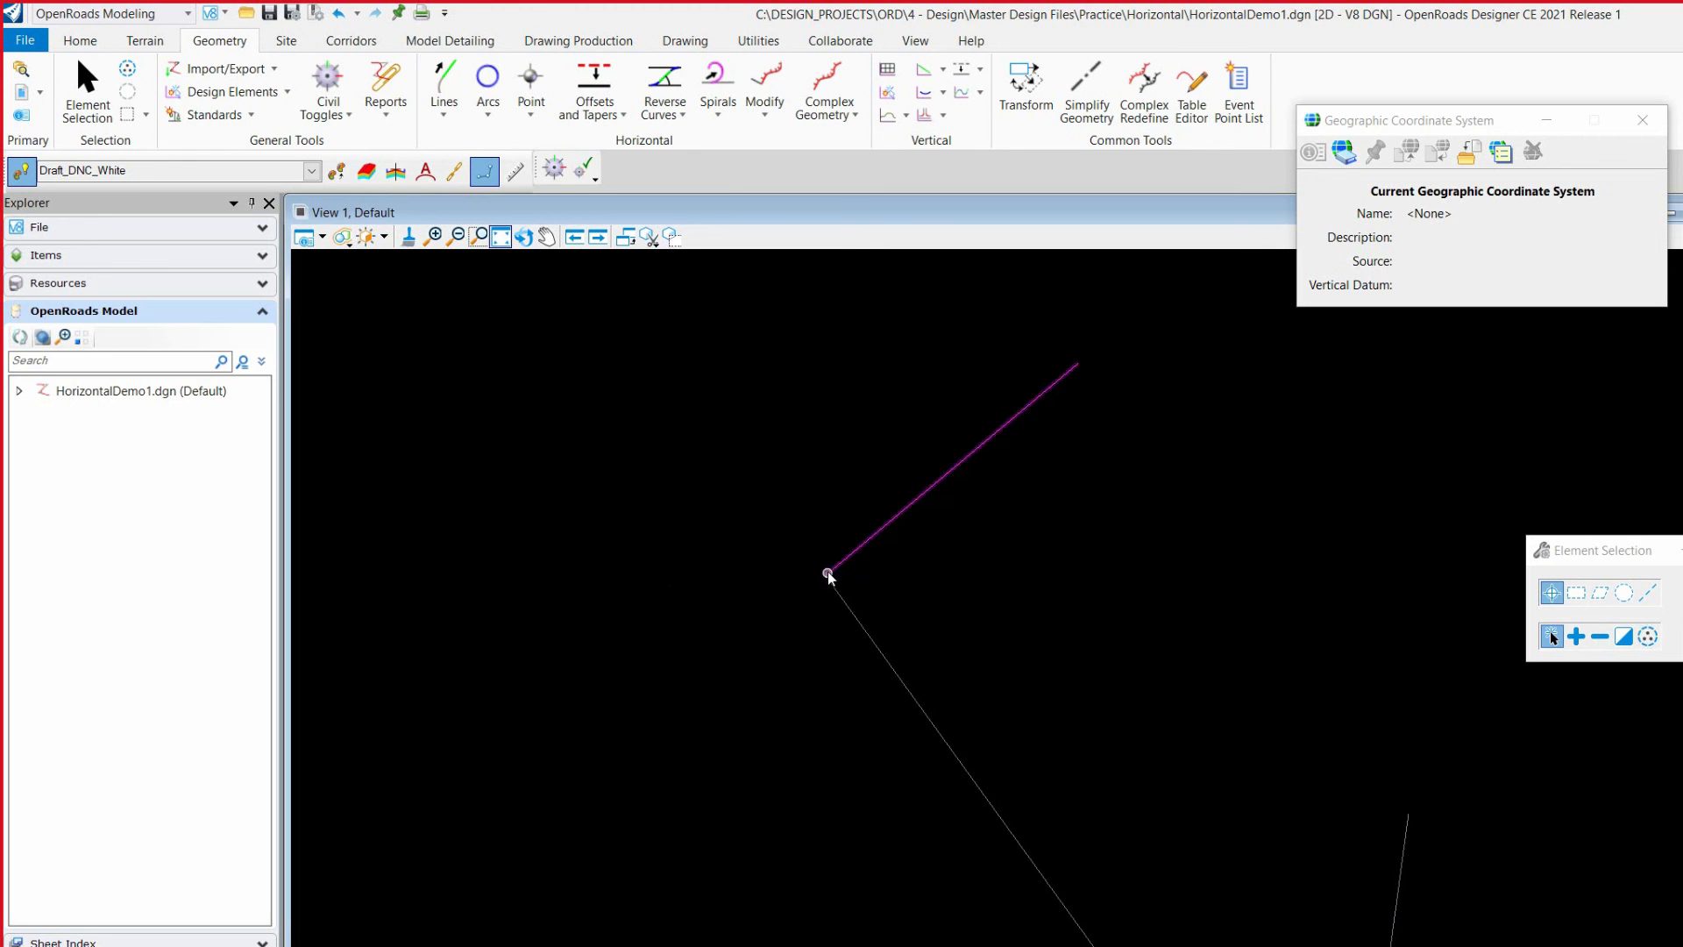
left_click(831, 588)
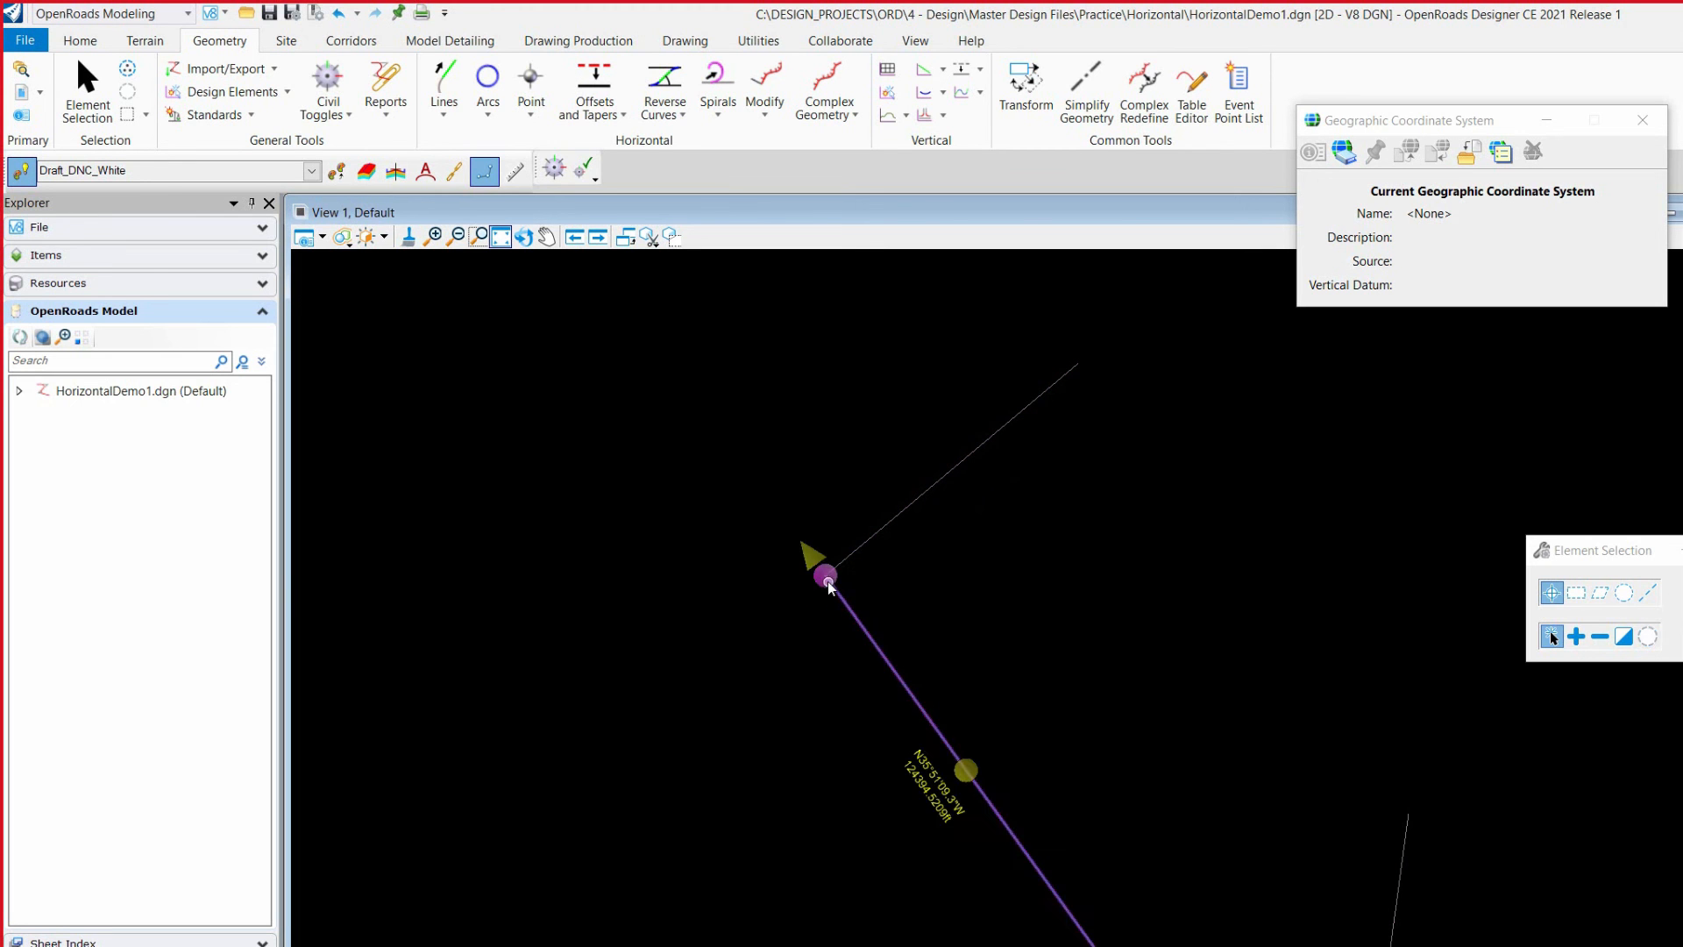
left_click(831, 584)
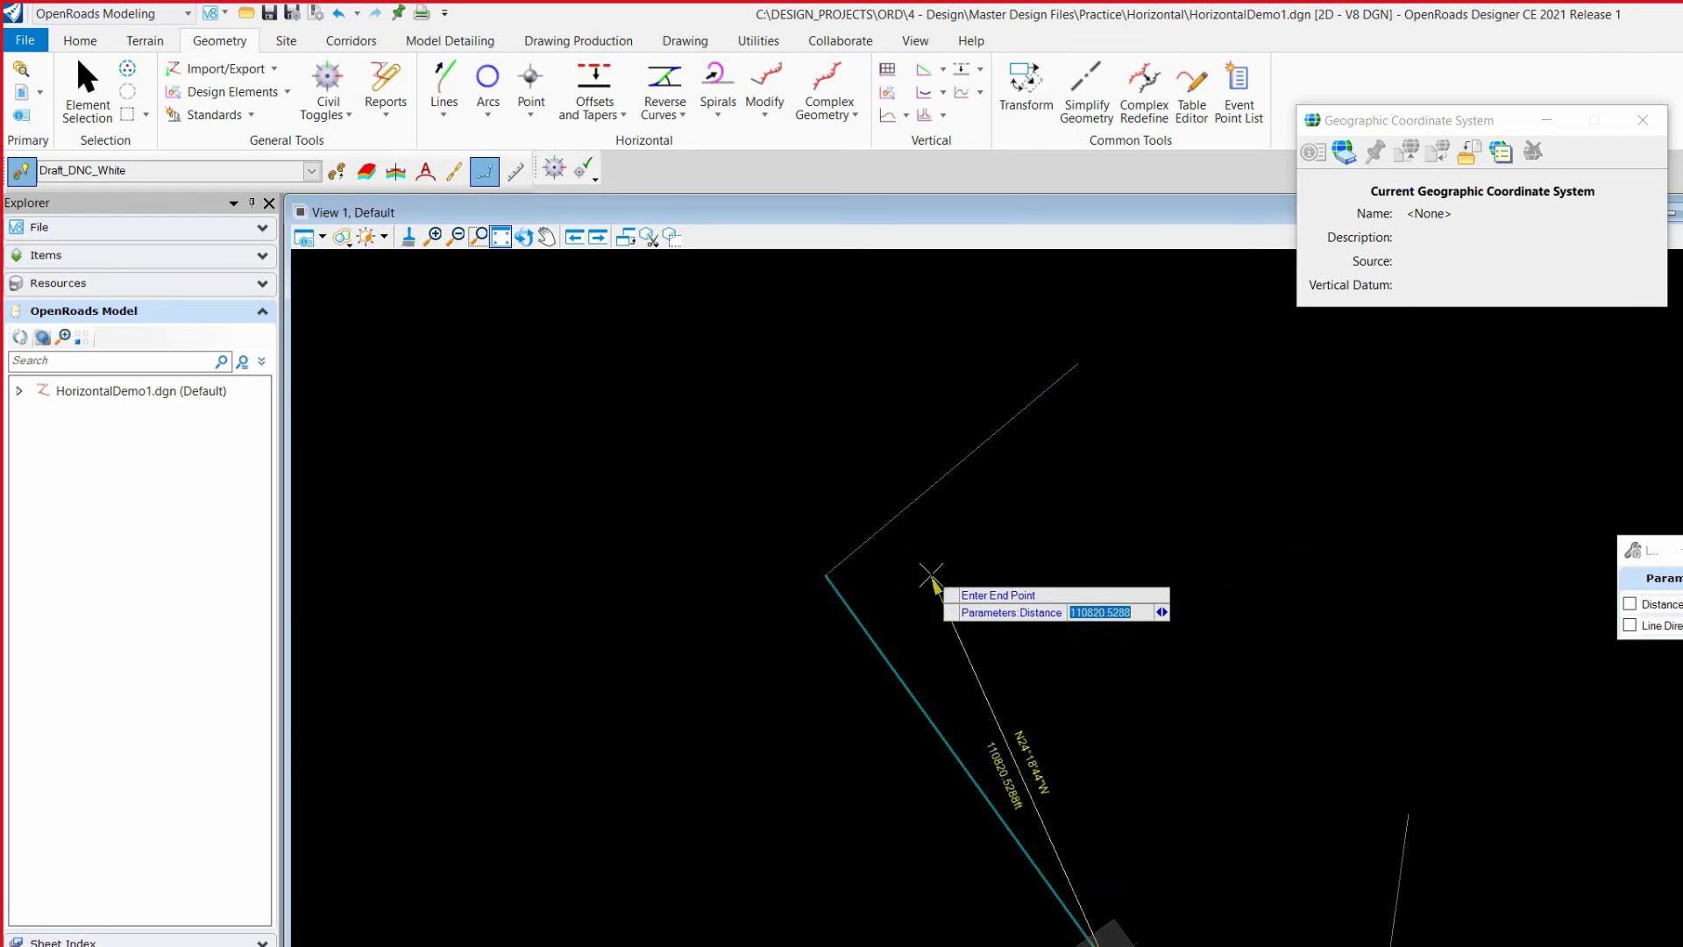
left_click(1000, 575)
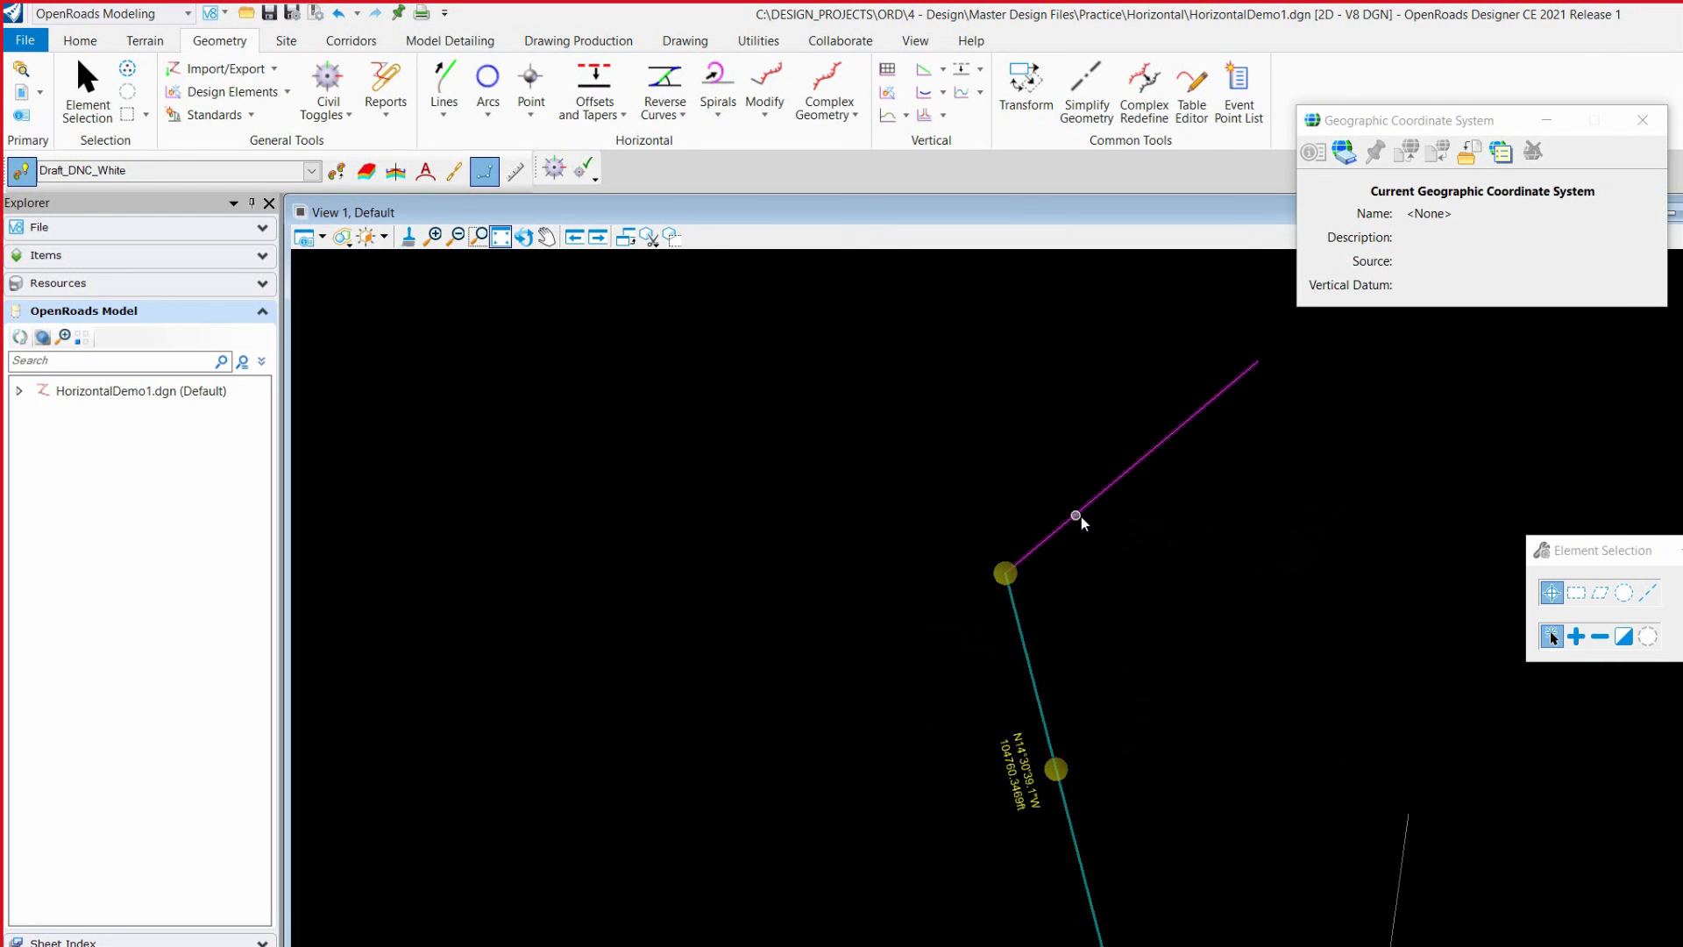
scroll(1113, 571, "down", 3)
scroll(1188, 489, "up", 3)
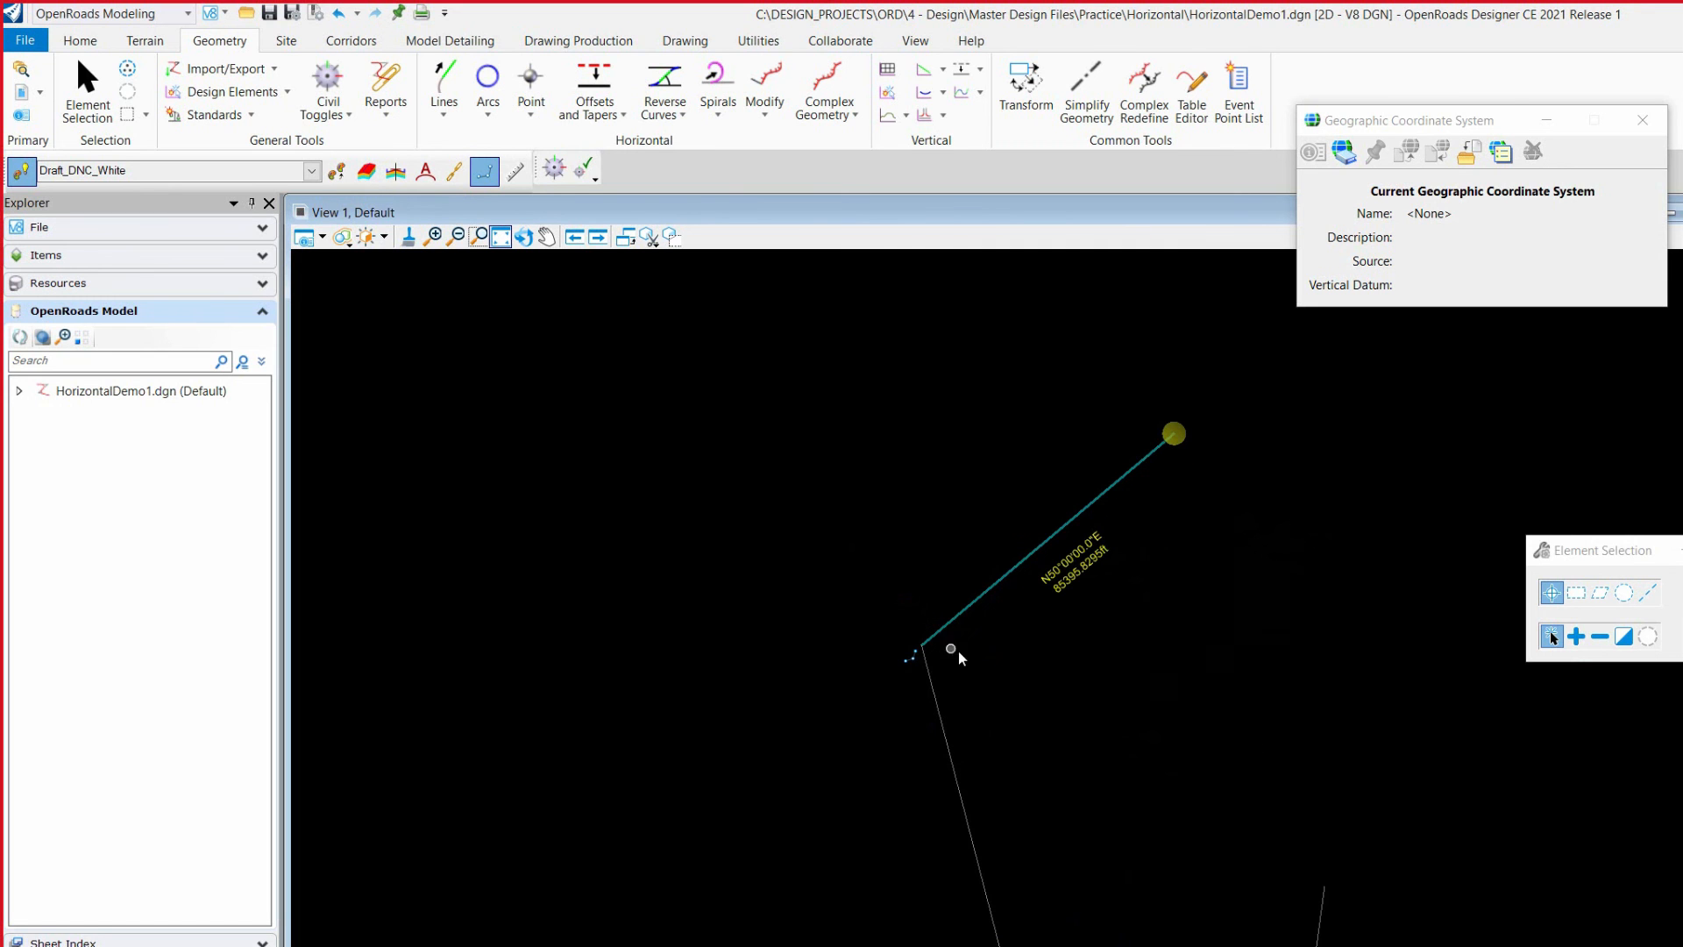
Step: Set the extended line's start offset from the base line's end to -500 ft
scroll(1081, 394, "down", 4)
scroll(1078, 700, "up", 3)
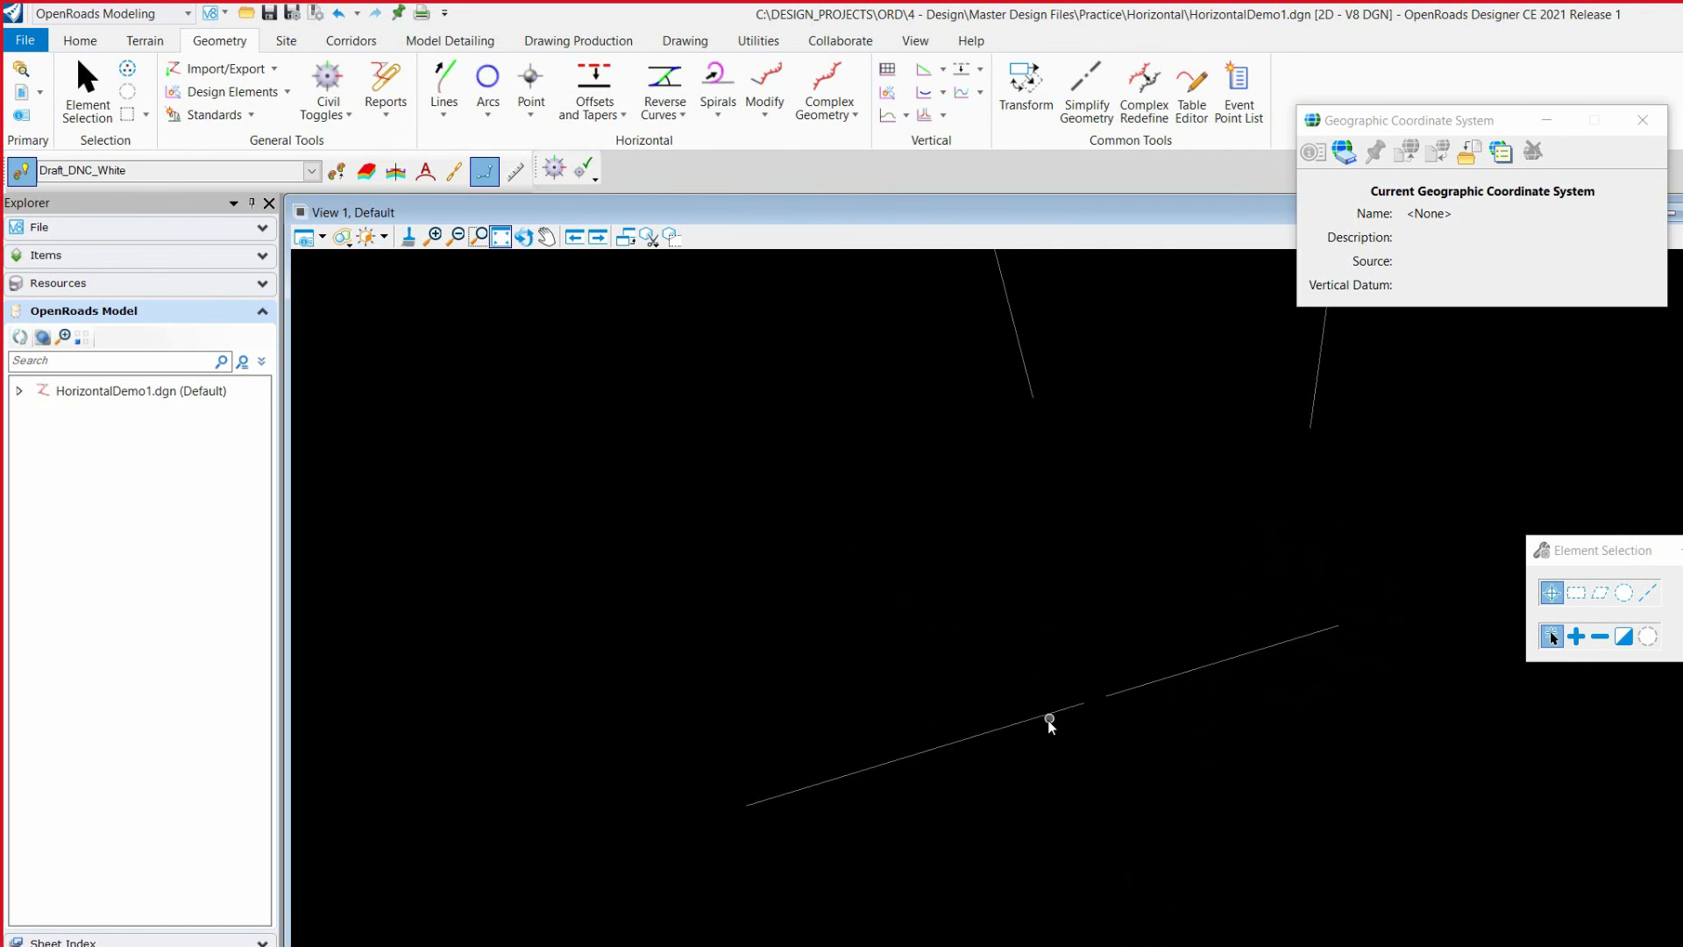
left_click(1043, 714)
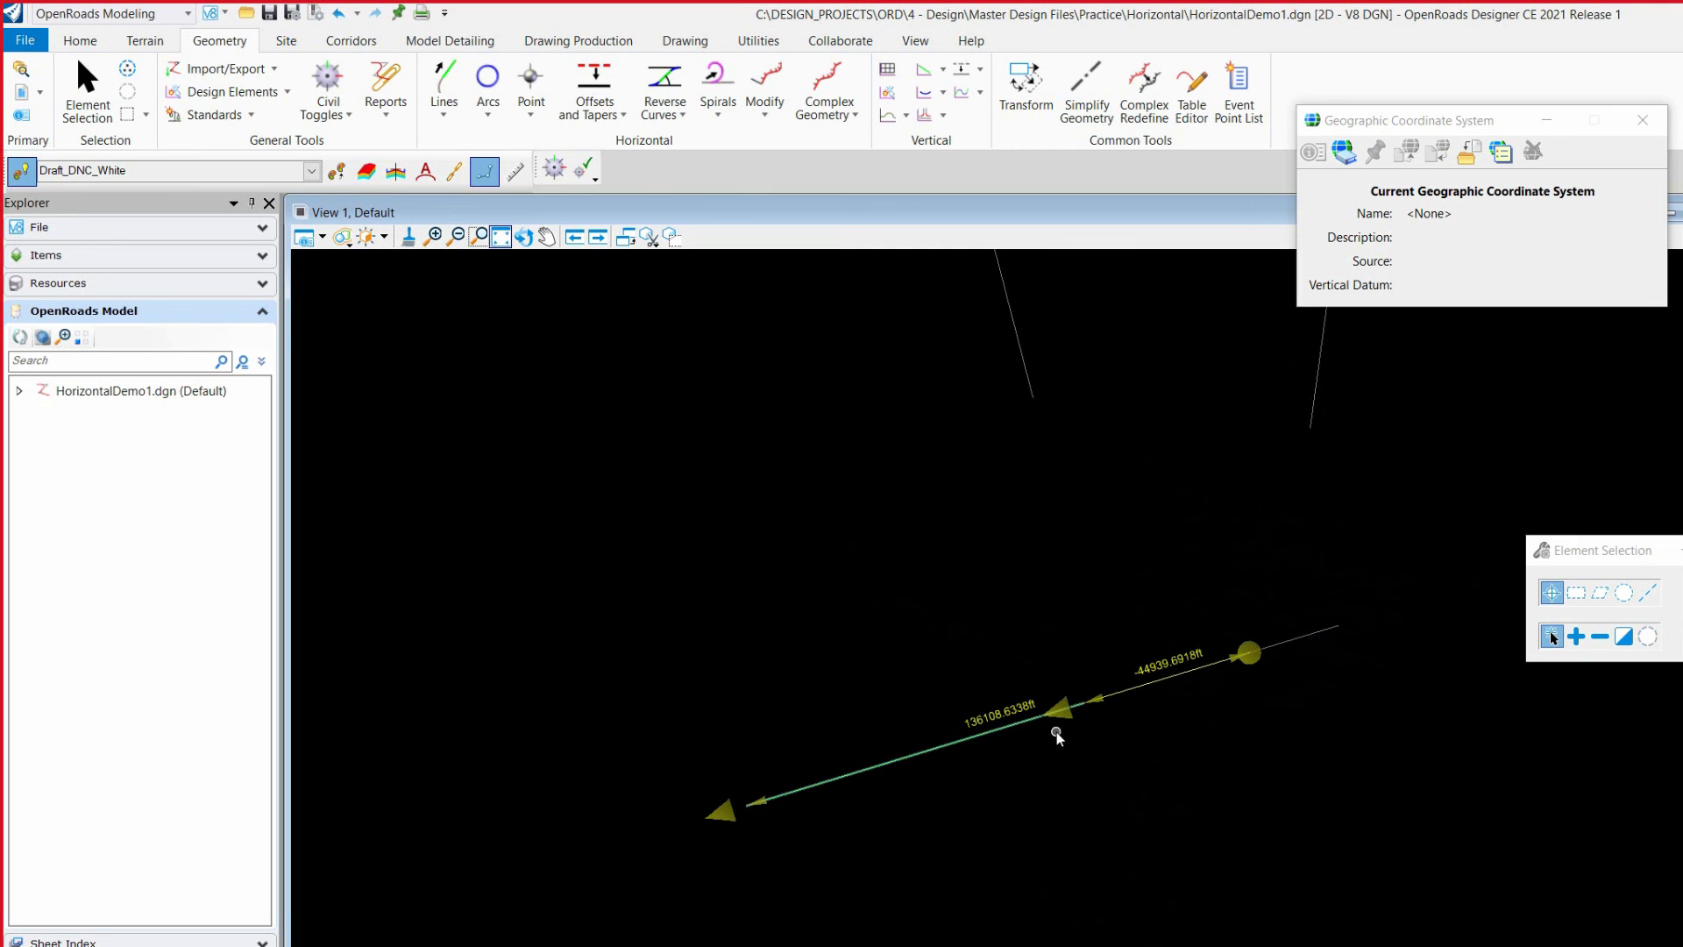
scroll(1061, 734, "up", 1)
scroll(885, 712, "down", 1)
scroll(994, 809, "down", 1)
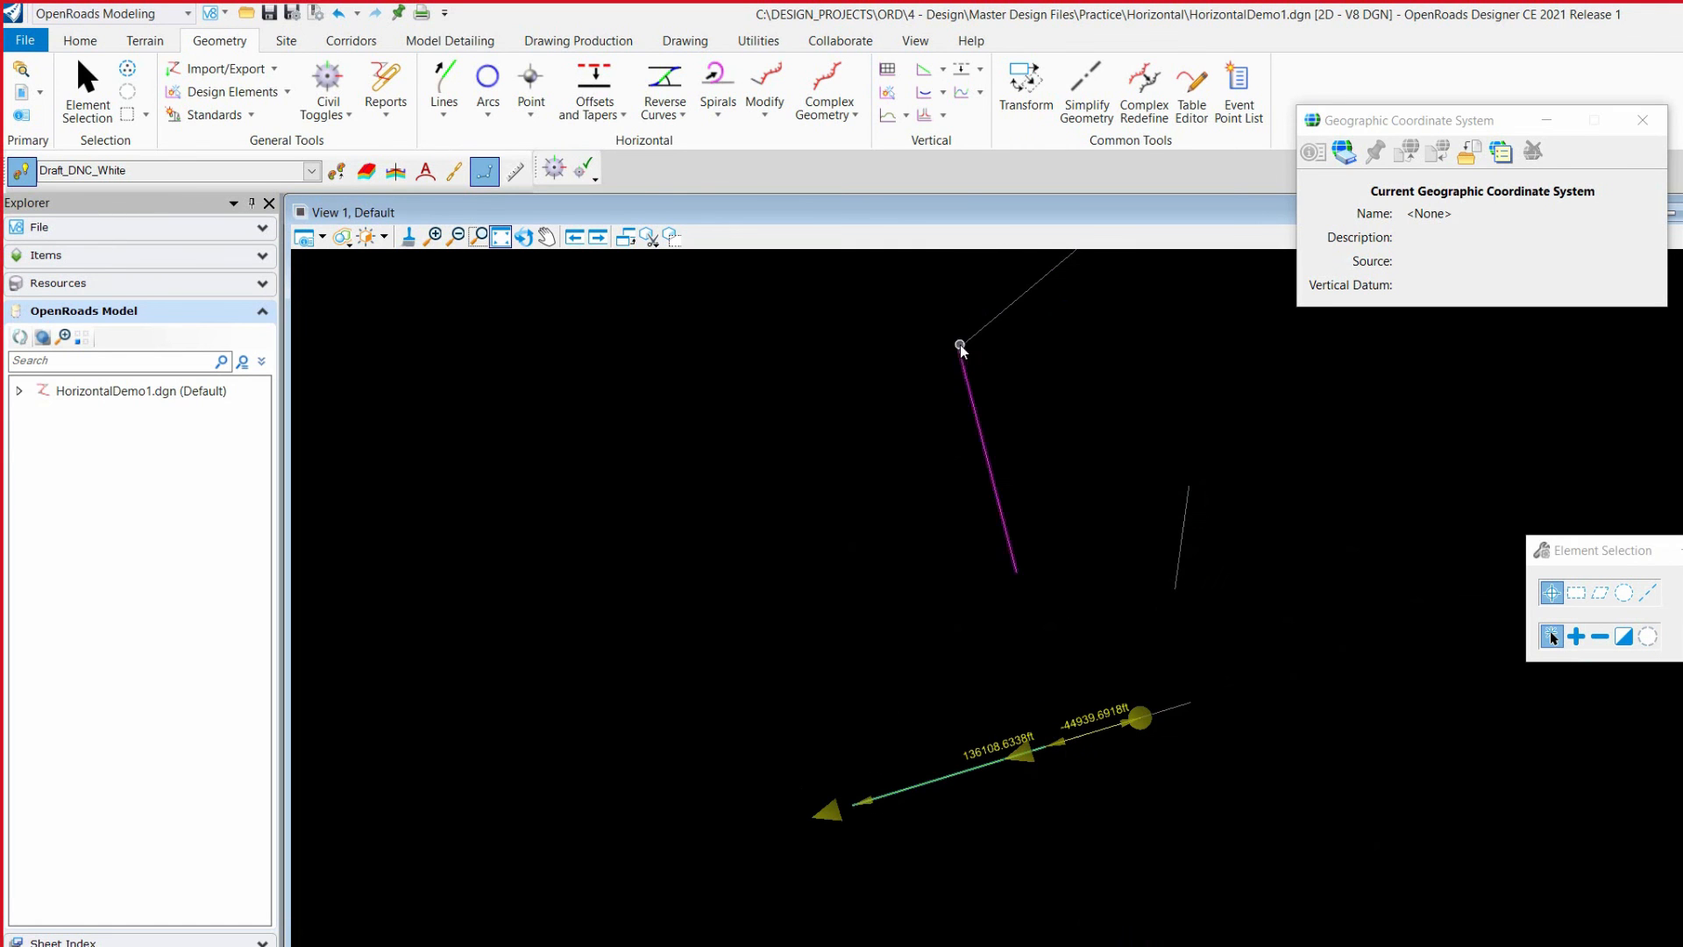
scroll(1007, 767, "up", 2)
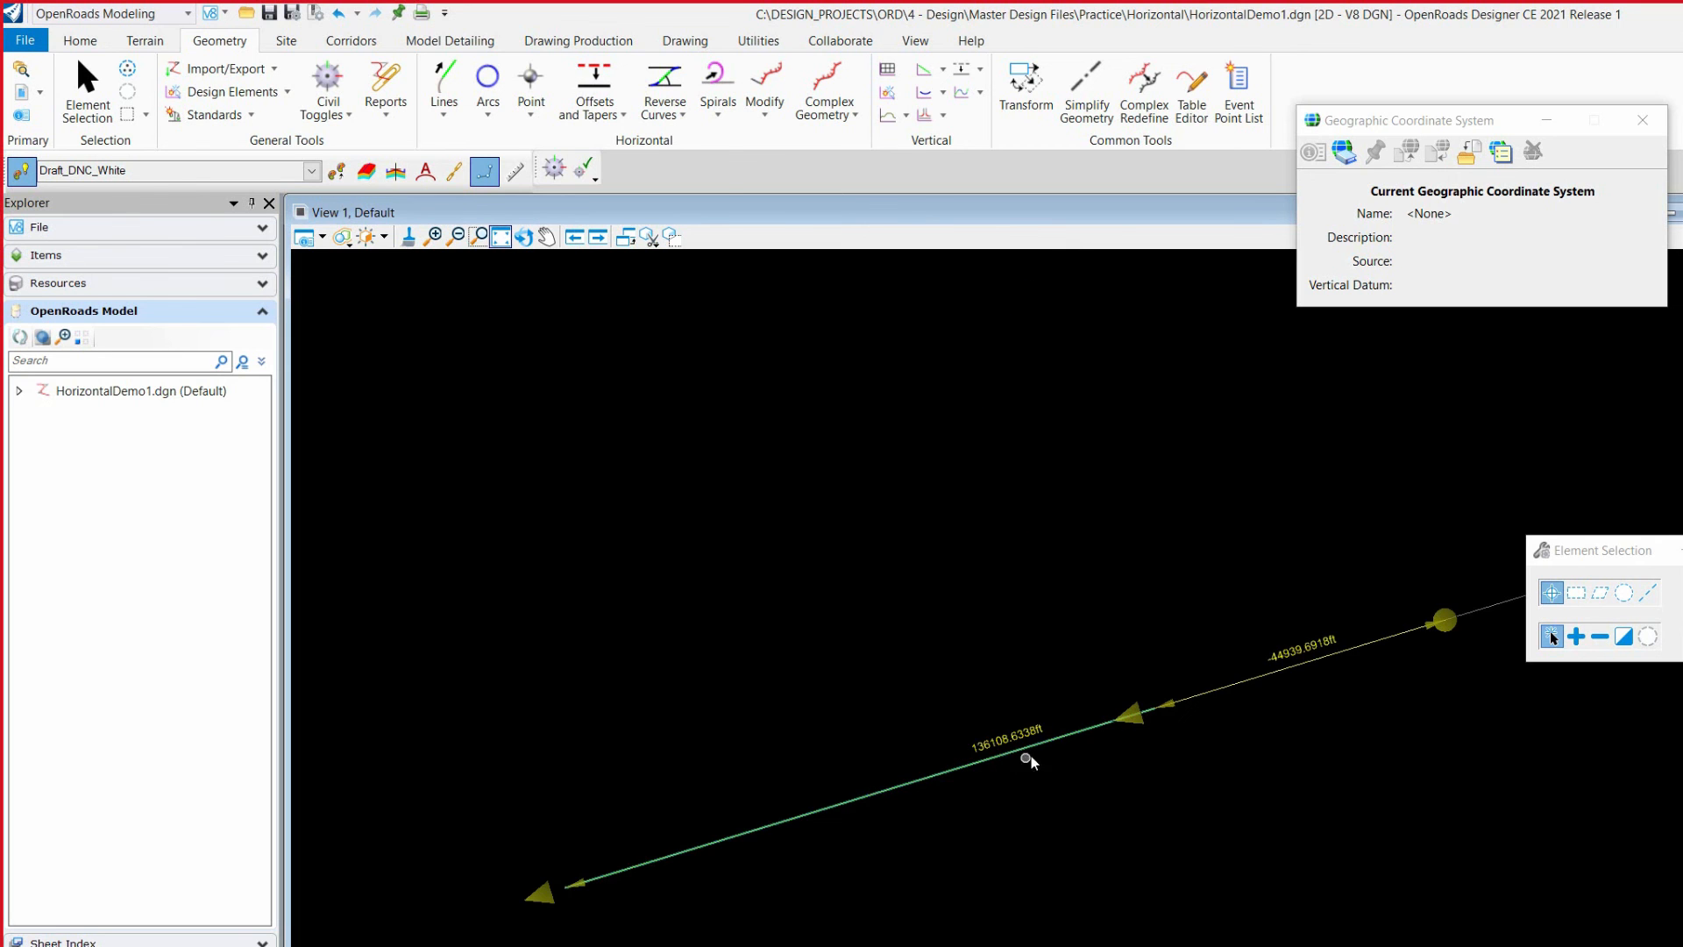
scroll(1008, 768, "down", 1)
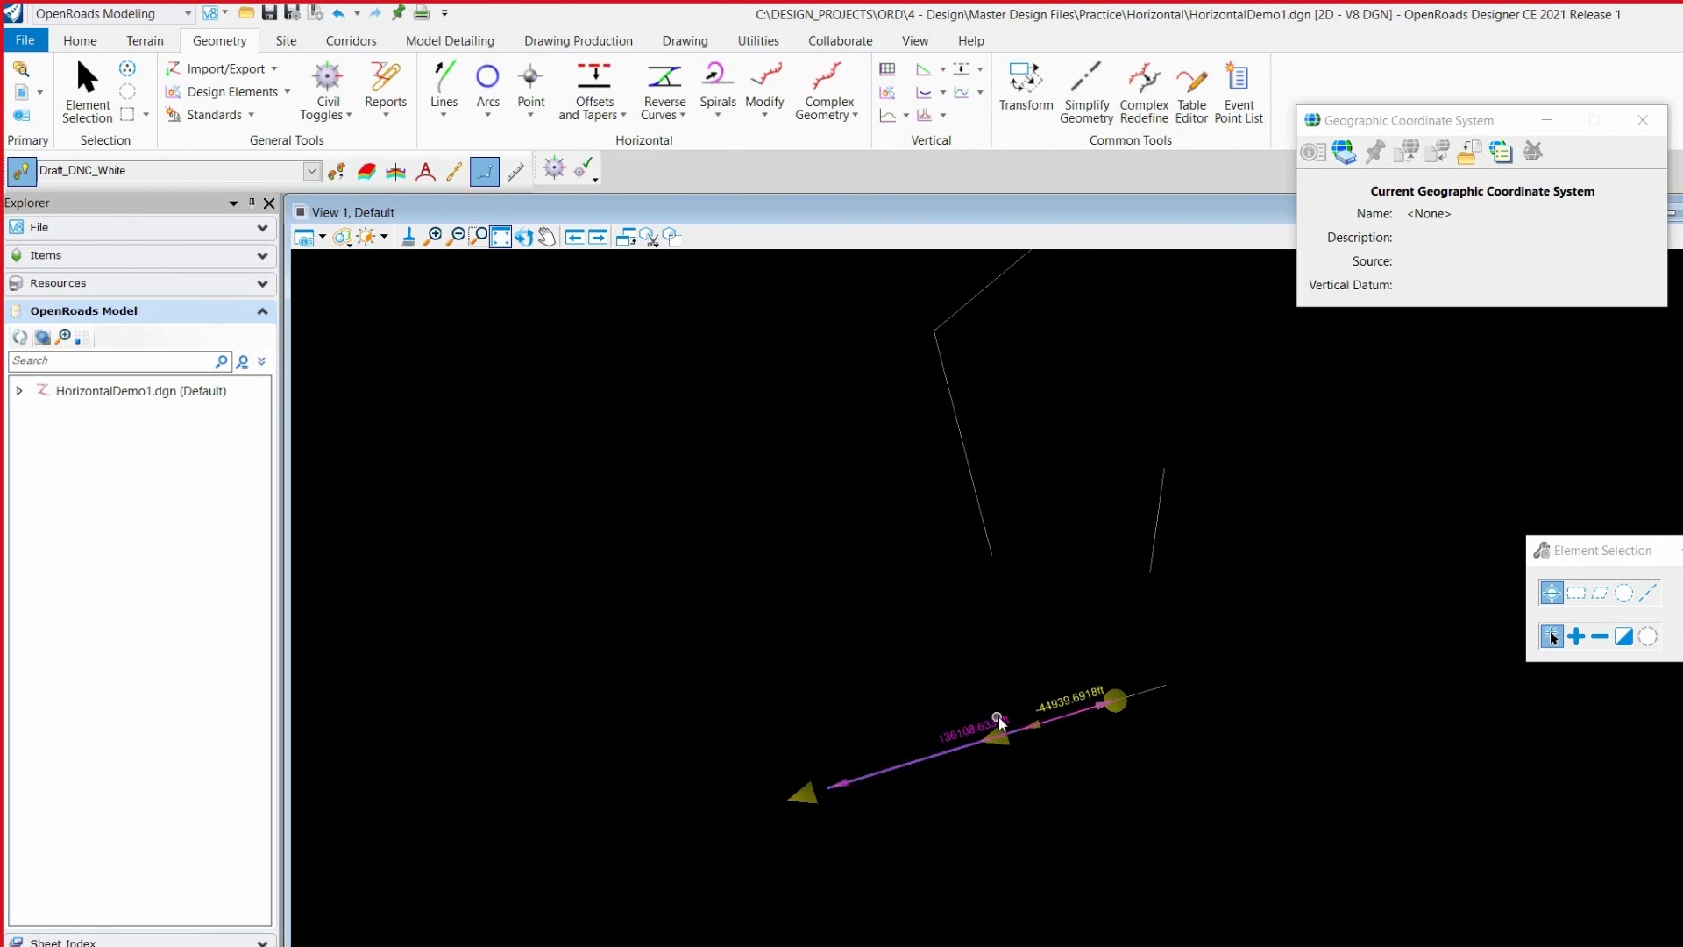
scroll(976, 732, "up", 2)
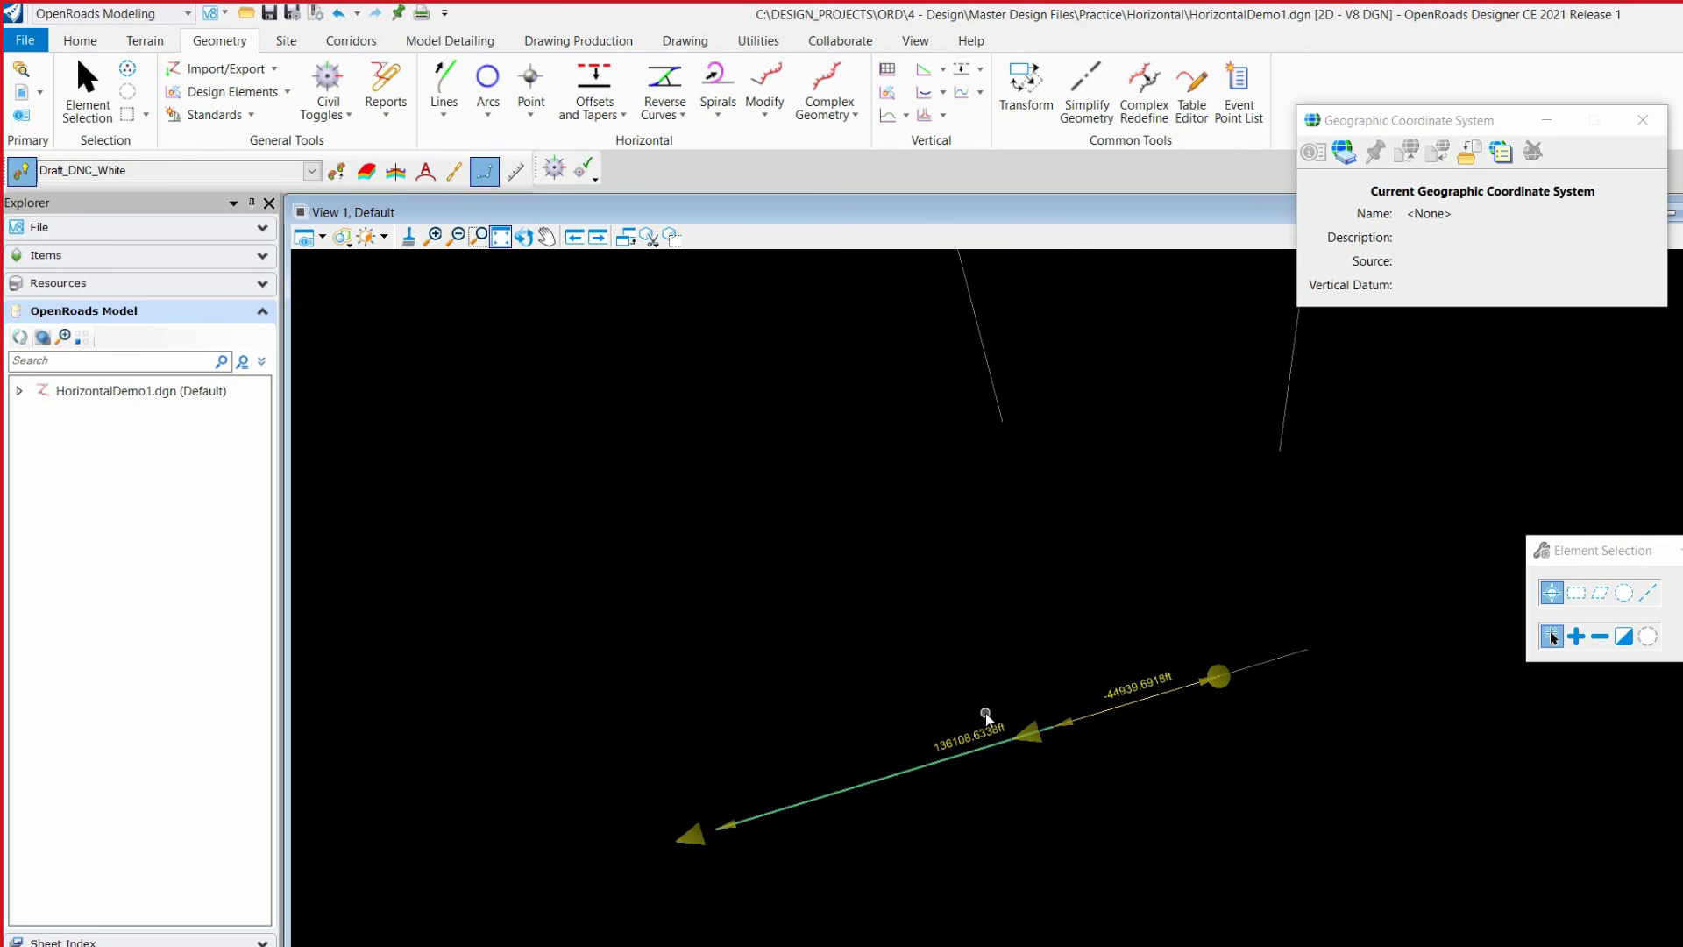
left_click_drag(1221, 675, 1085, 772)
scroll(805, 795, "up", 2)
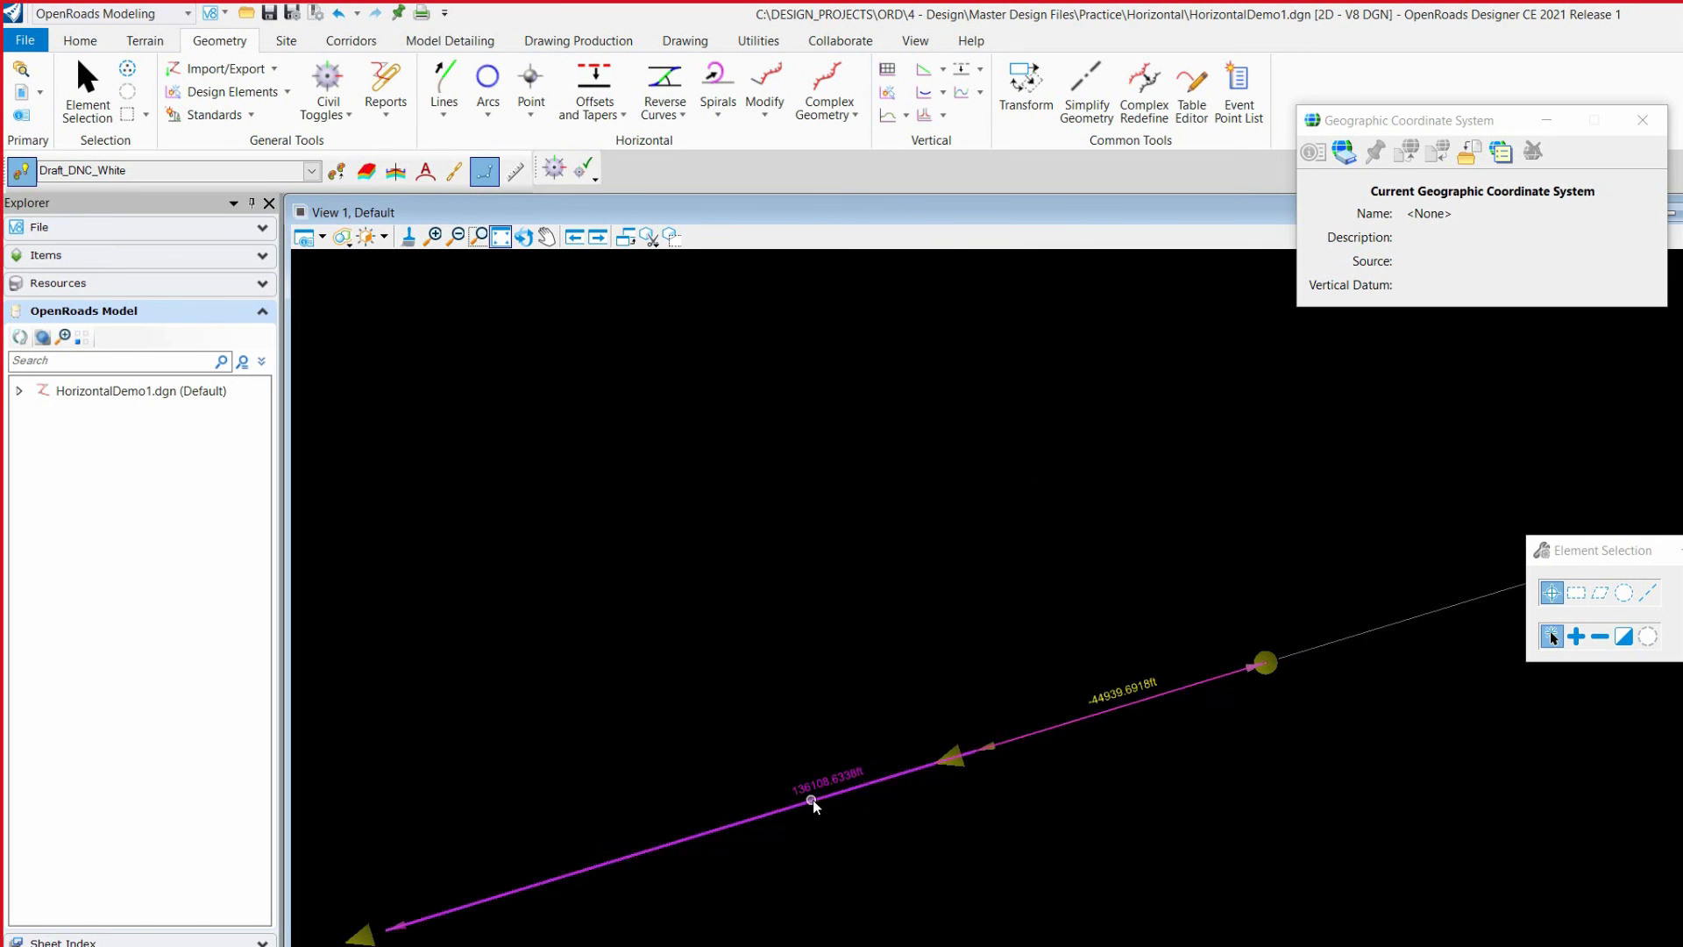
scroll(1118, 721, "down", 2)
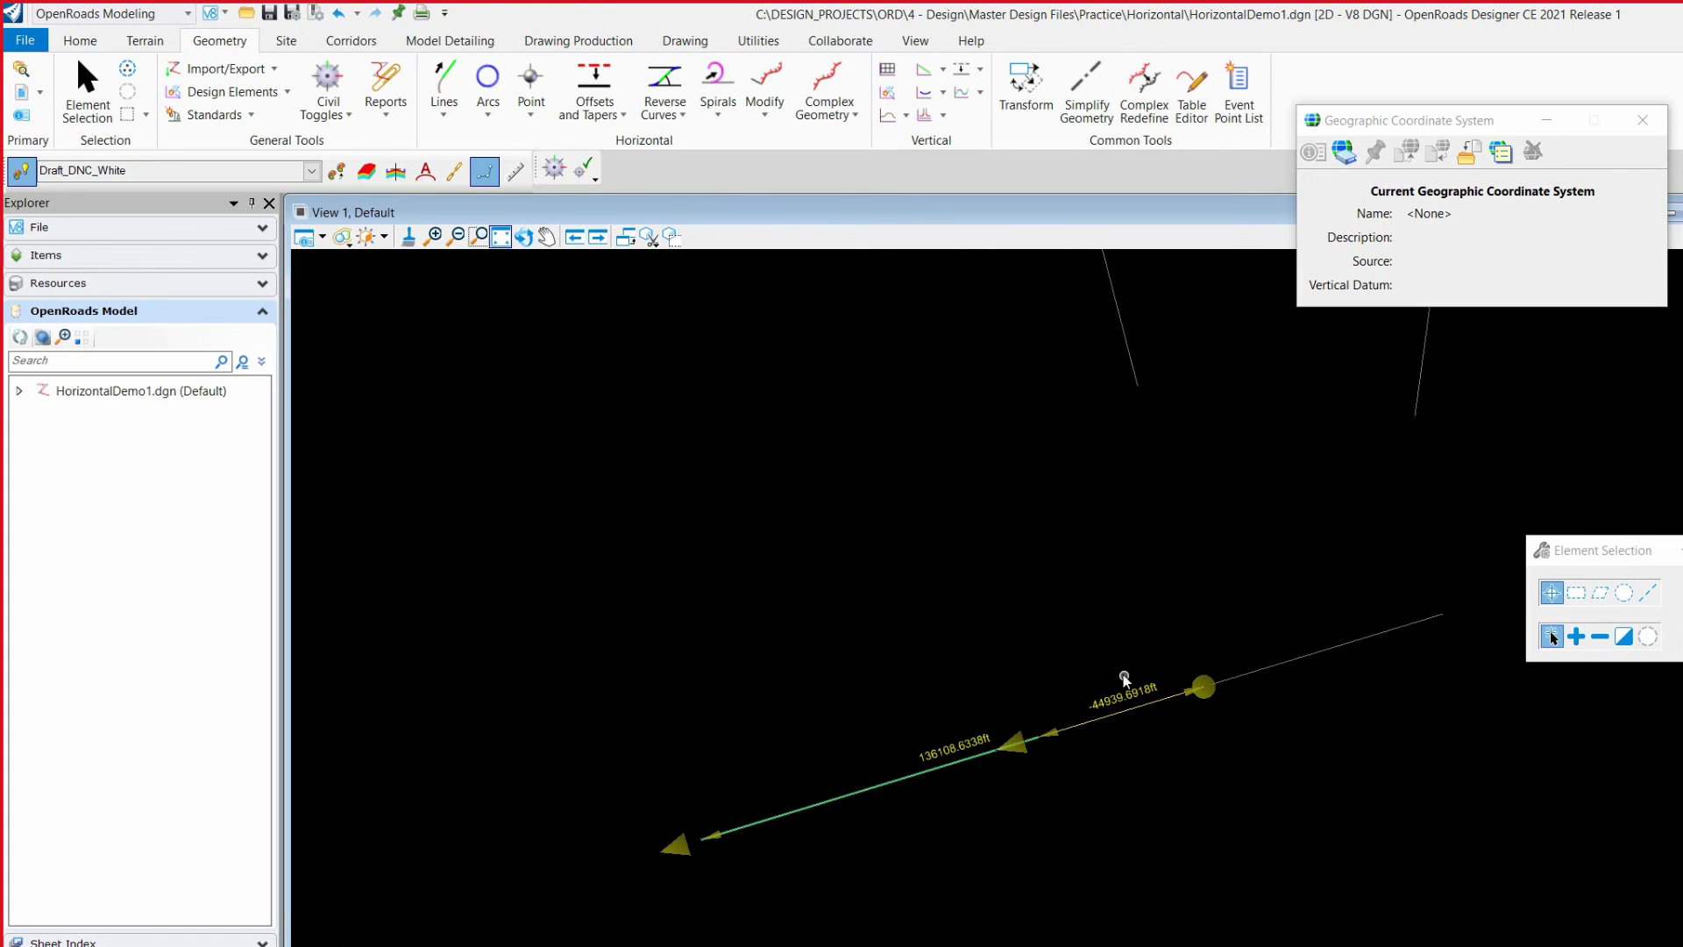
left_click(1114, 694)
type("-500")
key("Return")
scroll(1059, 879, "down", 2)
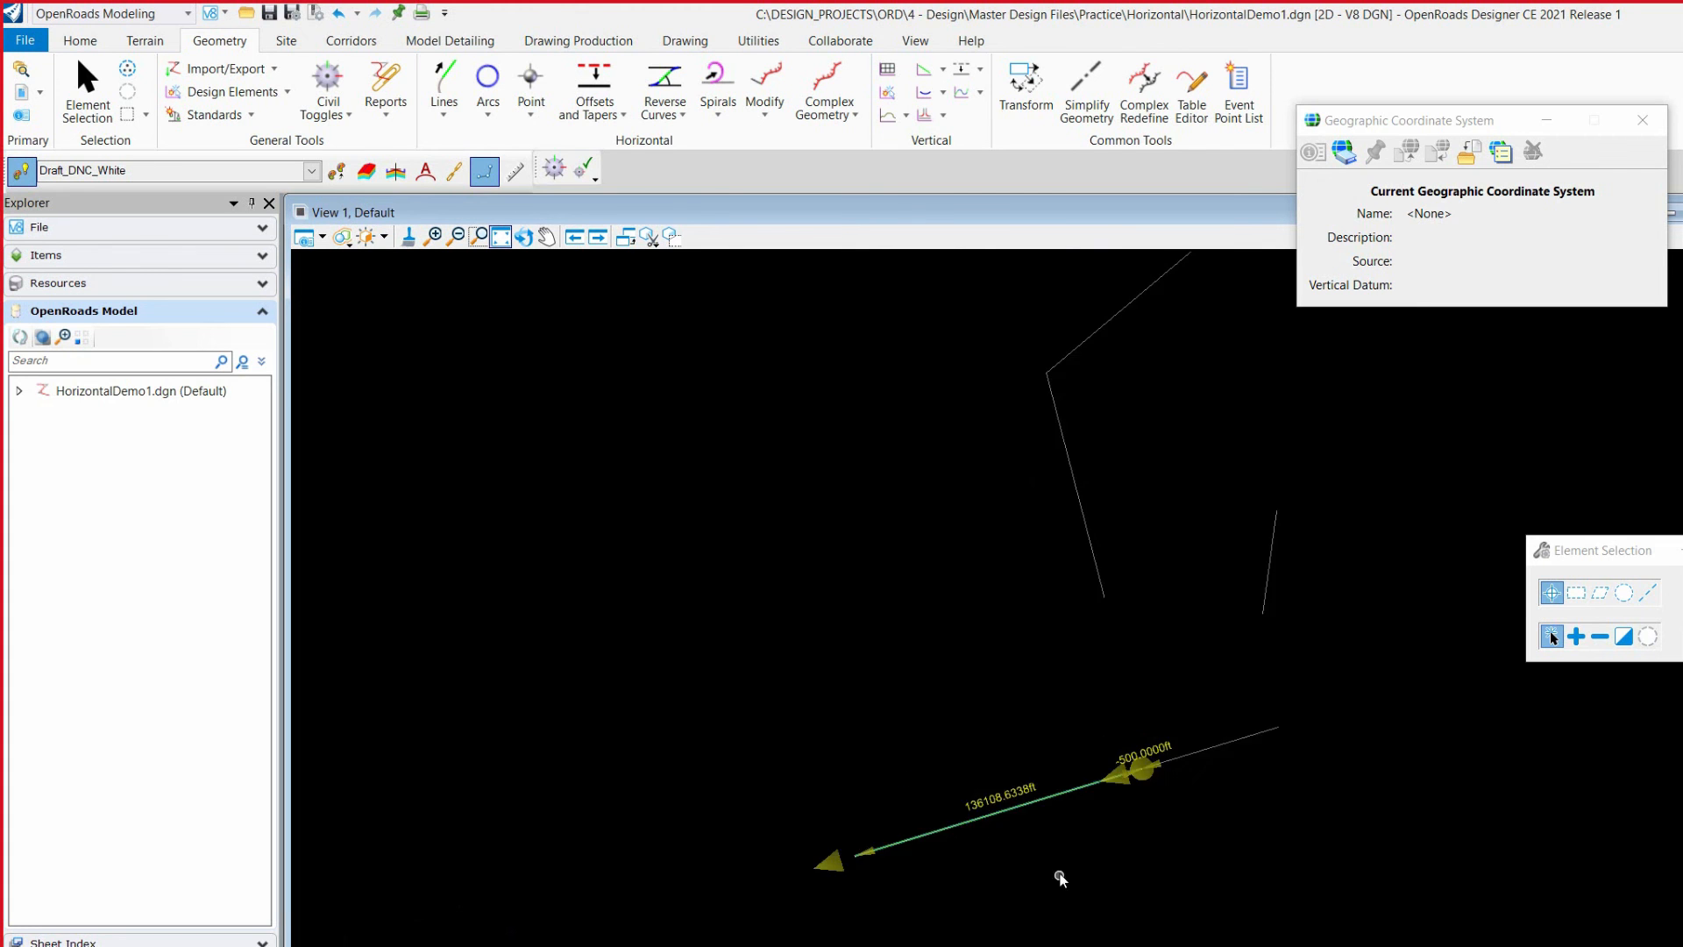
Step: Select the extended line and examine the gap between its start and the base line's end
left_click(1091, 341)
left_click(1082, 825)
scroll(1140, 769, "up", 2)
left_click(1189, 751)
left_click(1107, 788)
left_click(1092, 785)
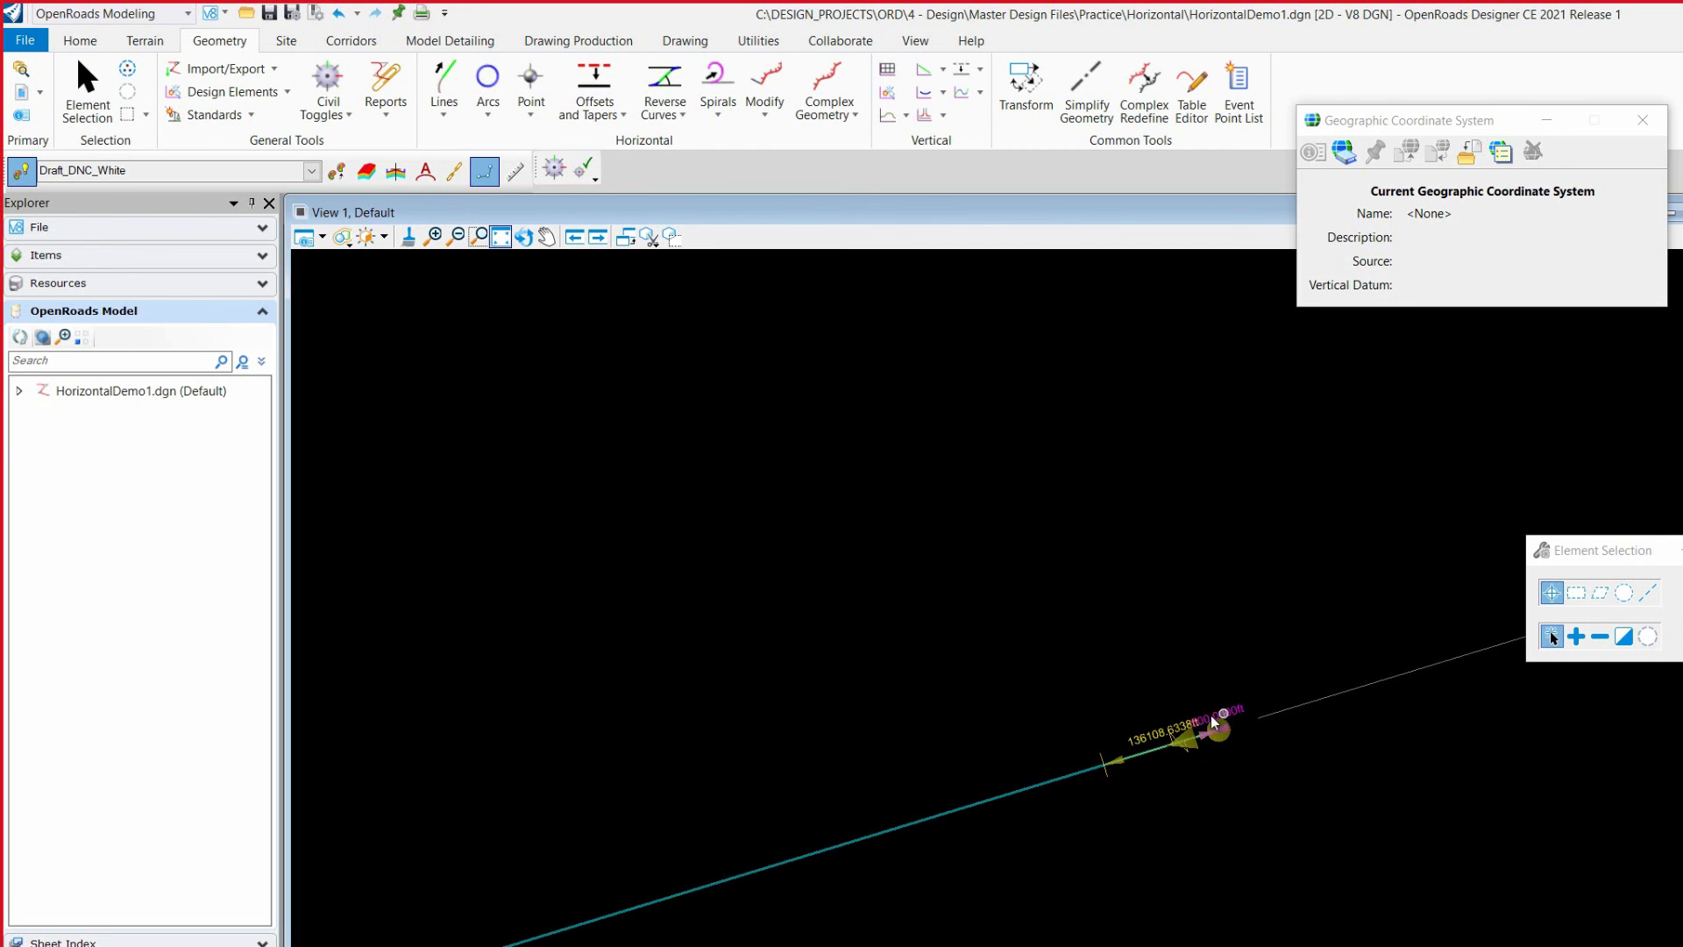
scroll(1389, 698, "down", 3)
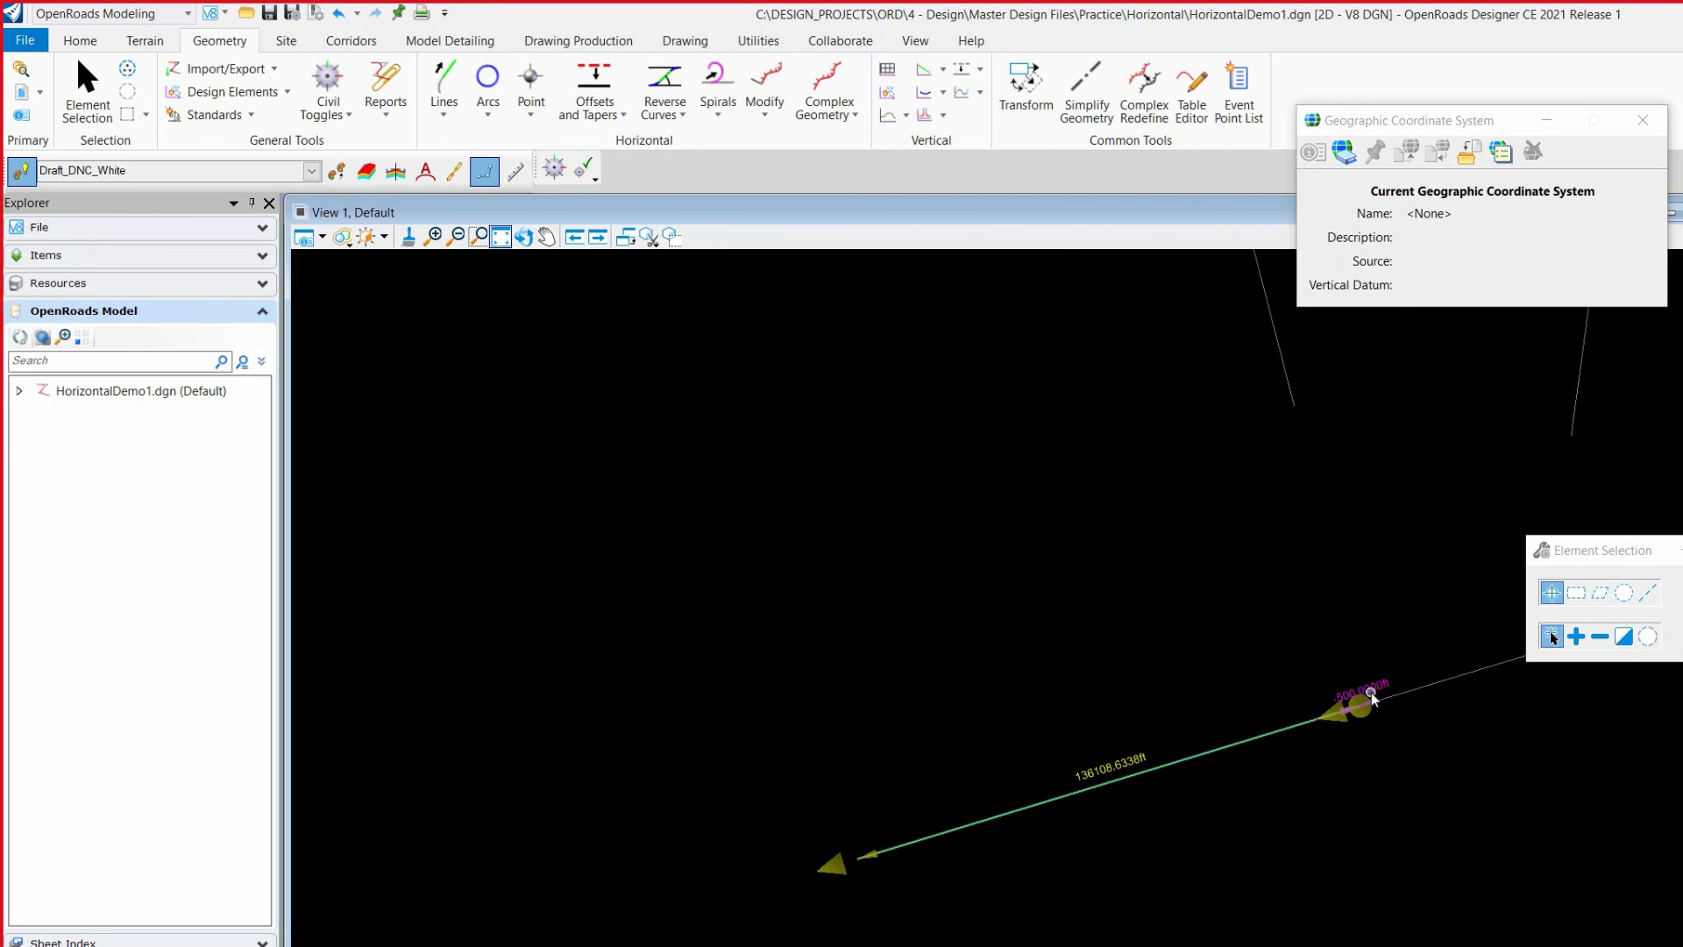
scroll(947, 793, "down", 3)
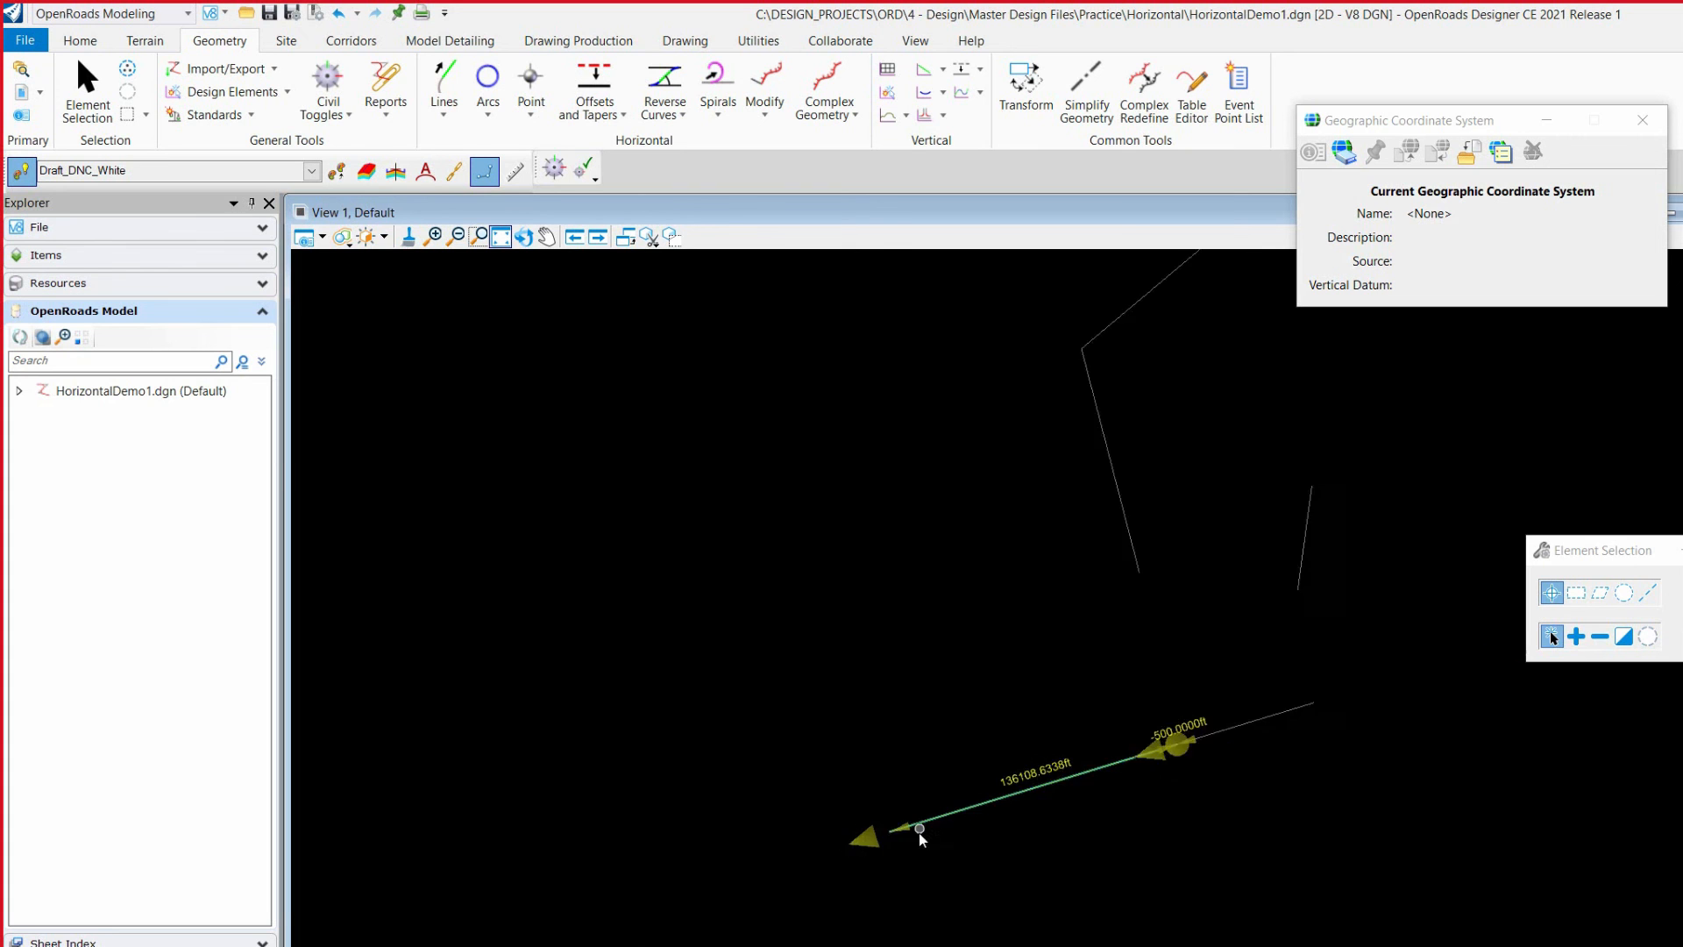
scroll(1033, 615, "up", 3)
scroll(1030, 587, "down", 3)
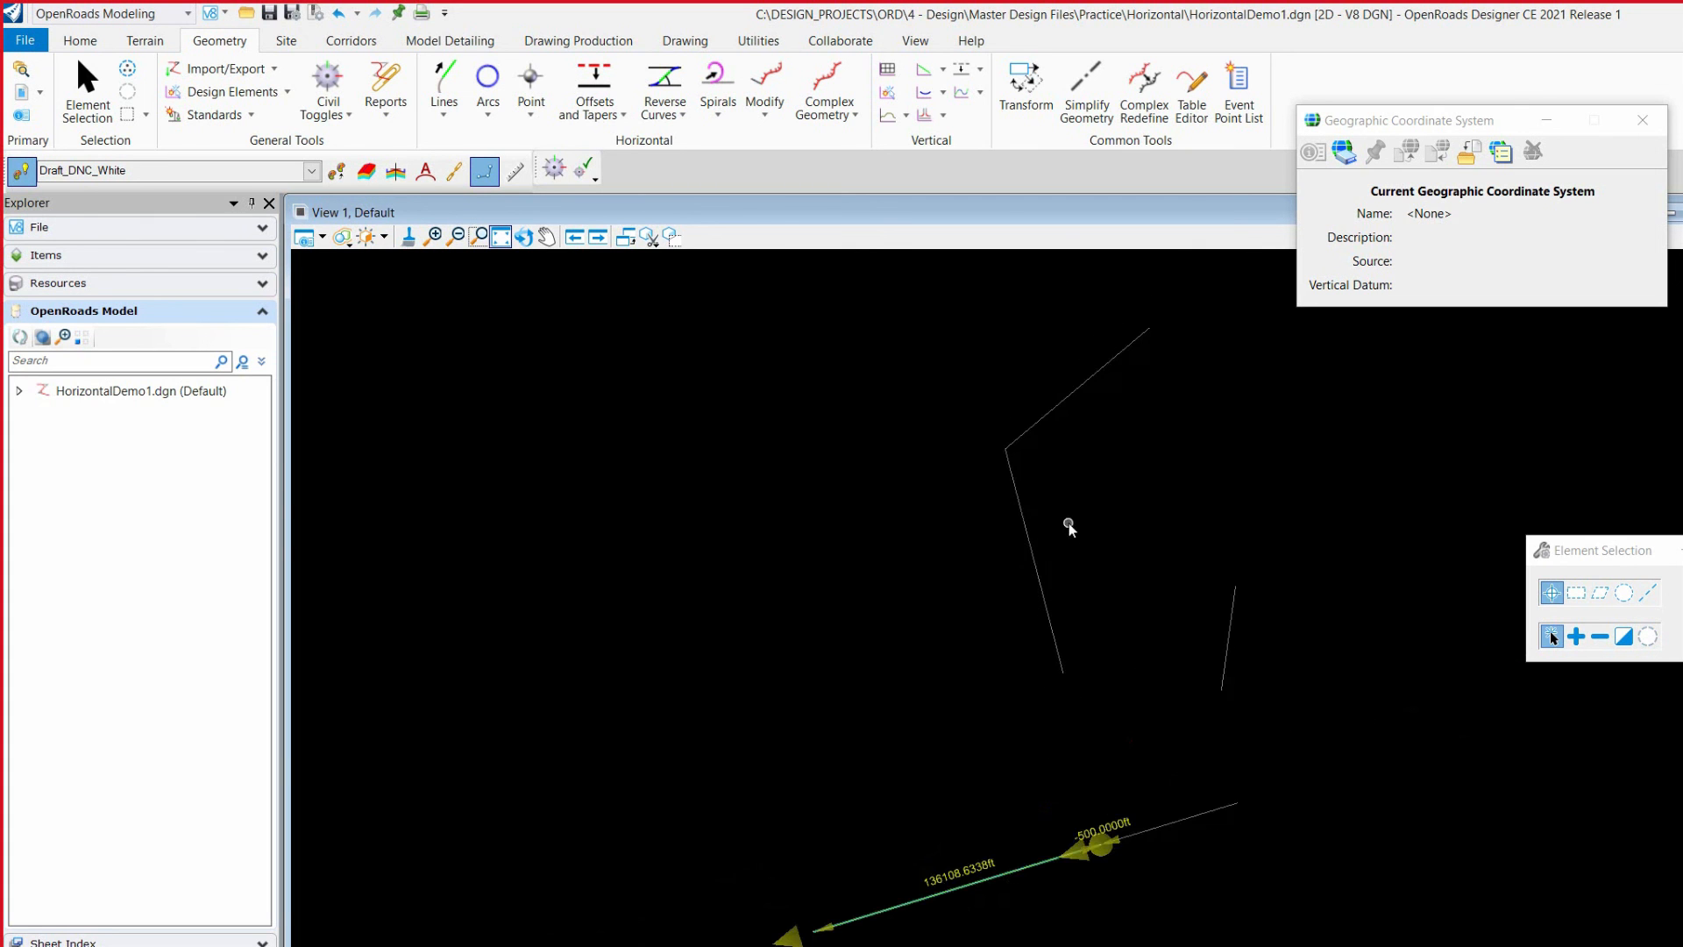
Step: Set the top line's bearing to N35°45'15.0"E
left_click(1066, 402)
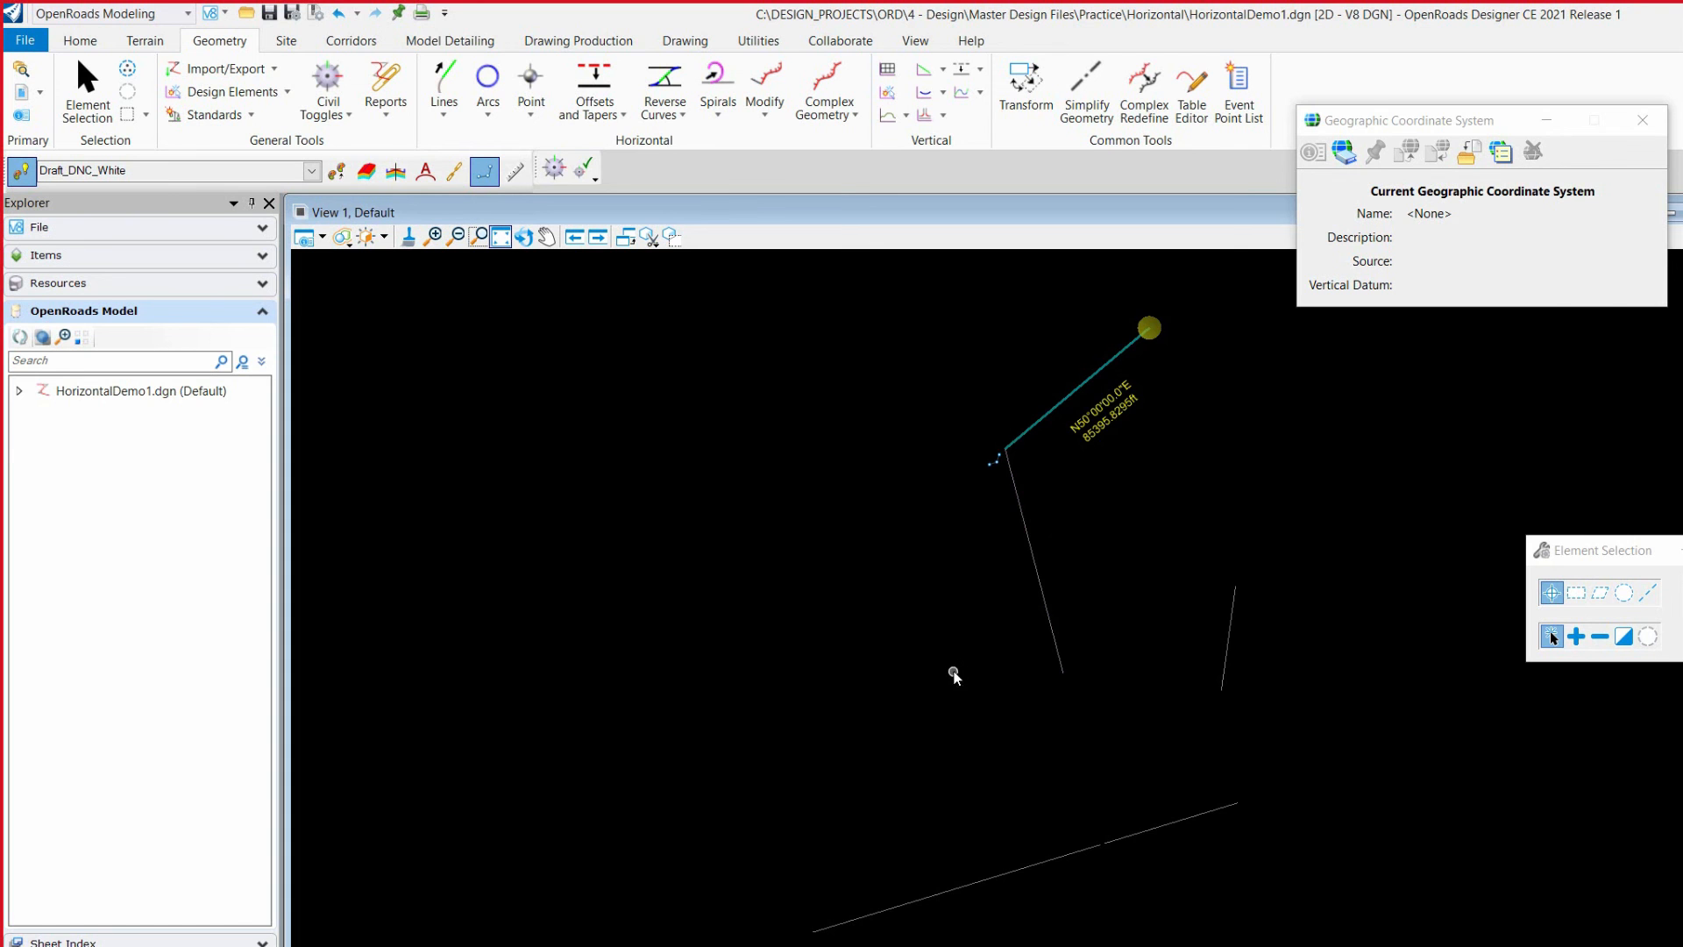
scroll(1038, 562, "down", 2)
scroll(1064, 380, "up", 5)
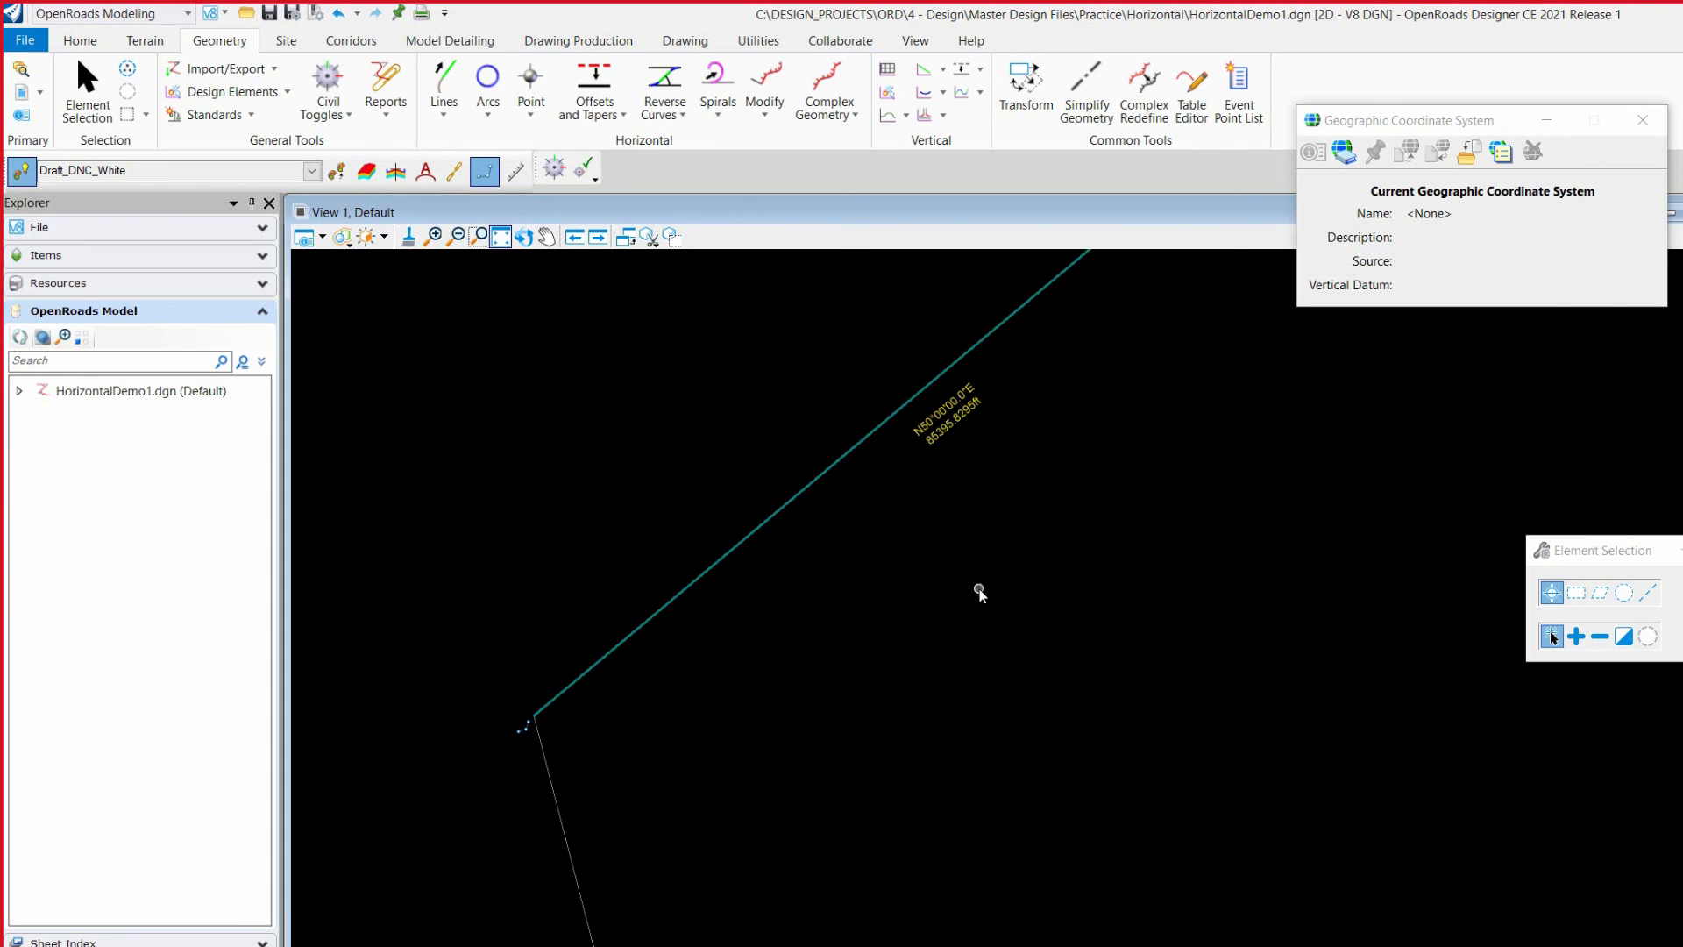
scroll(984, 577, "down", 2)
left_click(963, 506)
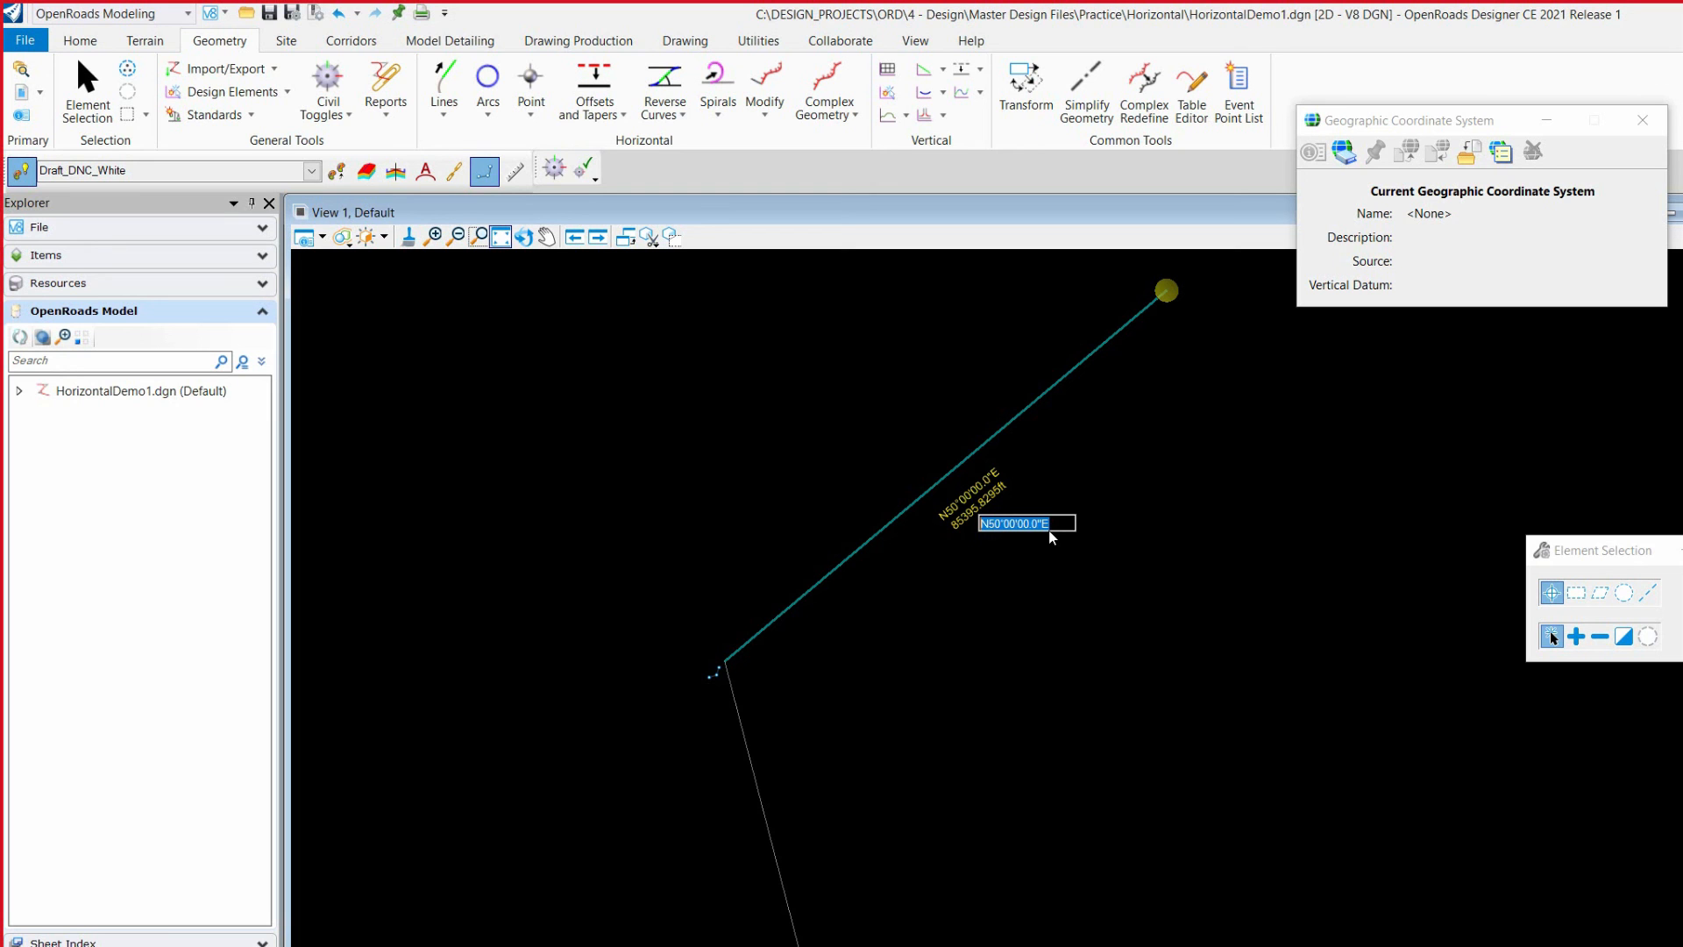
type("n35:45:15e")
key("Return")
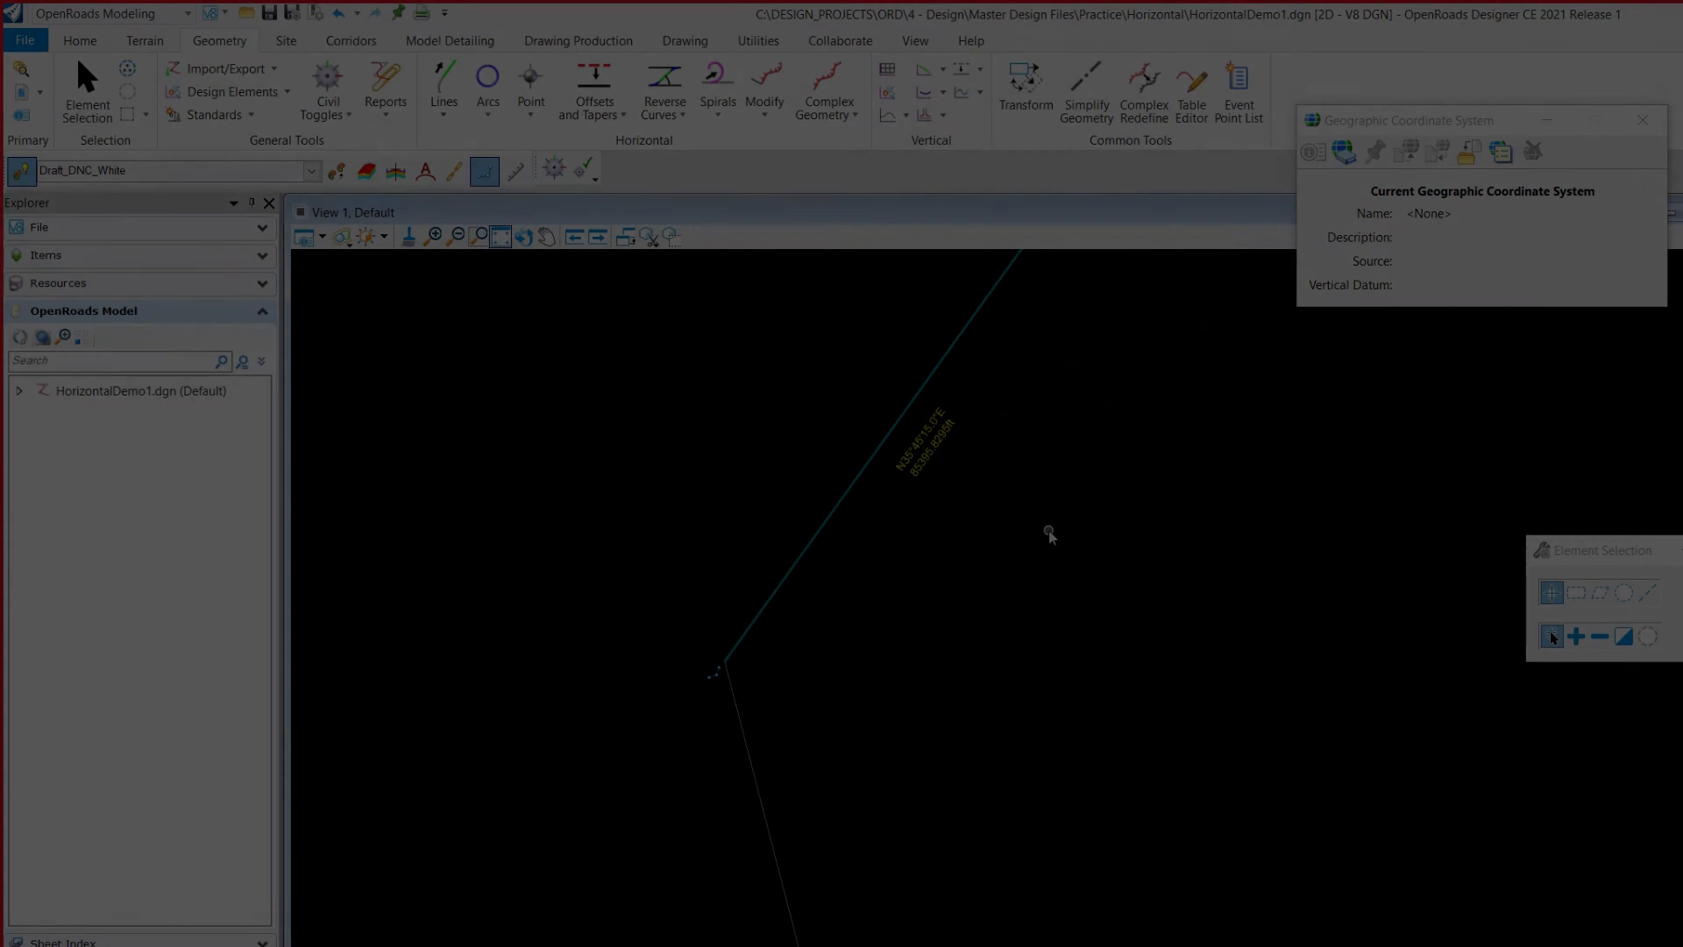